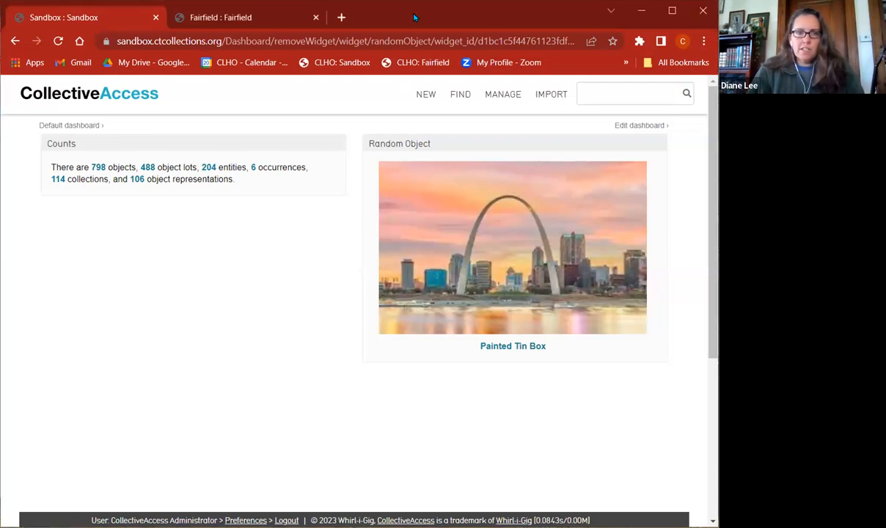
Search all records with the wildcard *, collapse the object results, and open the full results for loans.
{"action": "left_click", "coordinate": [643, 93]}
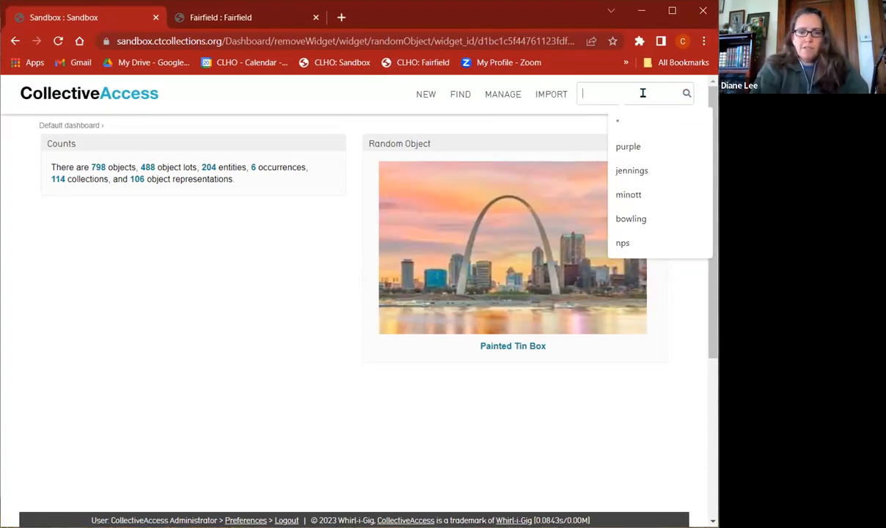
{"action": "type", "text": "*"}
{"action": "key", "text": "Return"}
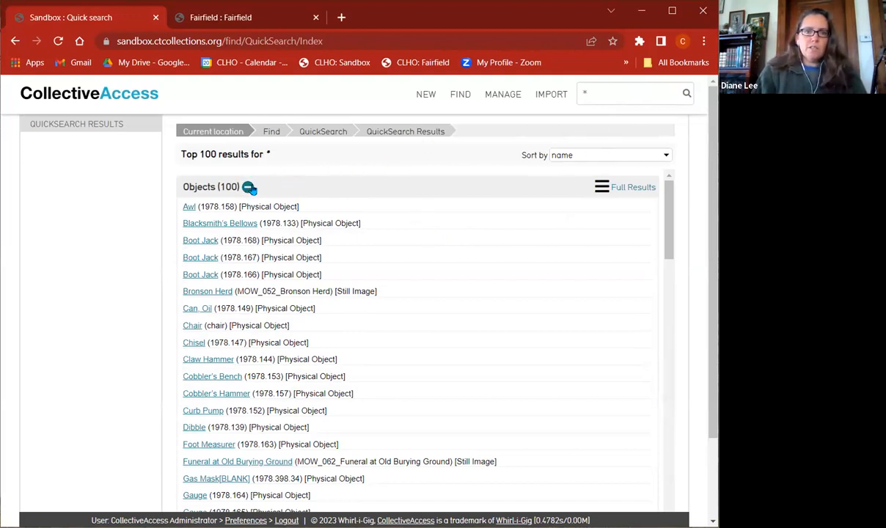
{"action": "left_click", "coordinate": [249, 189]}
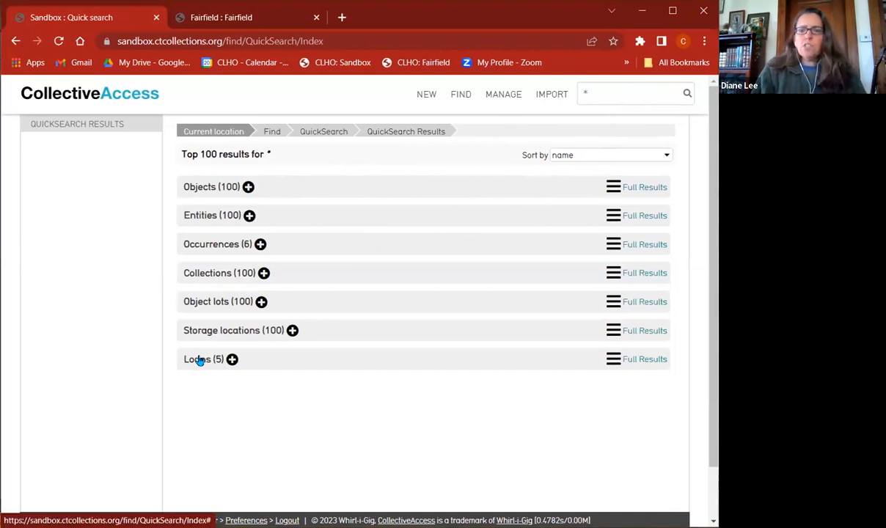
{"action": "mouse_move", "coordinate": [429, 97]}
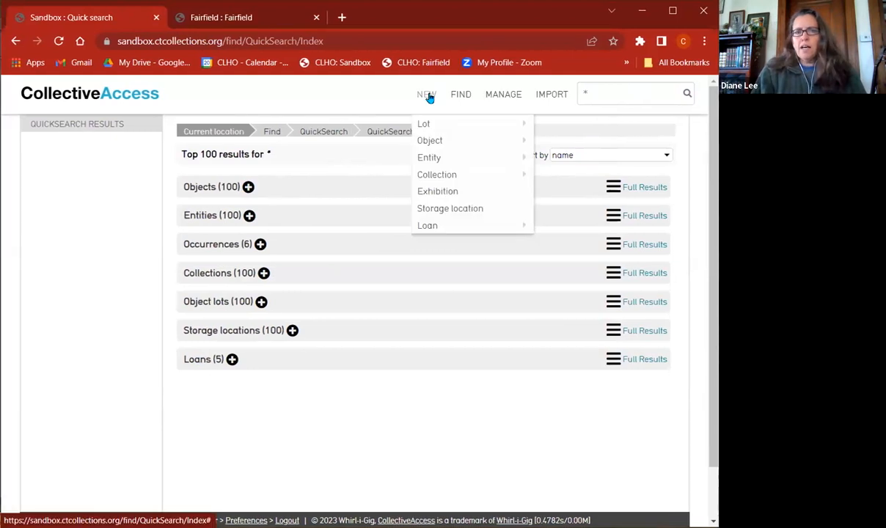
{"action": "mouse_move", "coordinate": [460, 95]}
{"action": "mouse_move", "coordinate": [473, 230]}
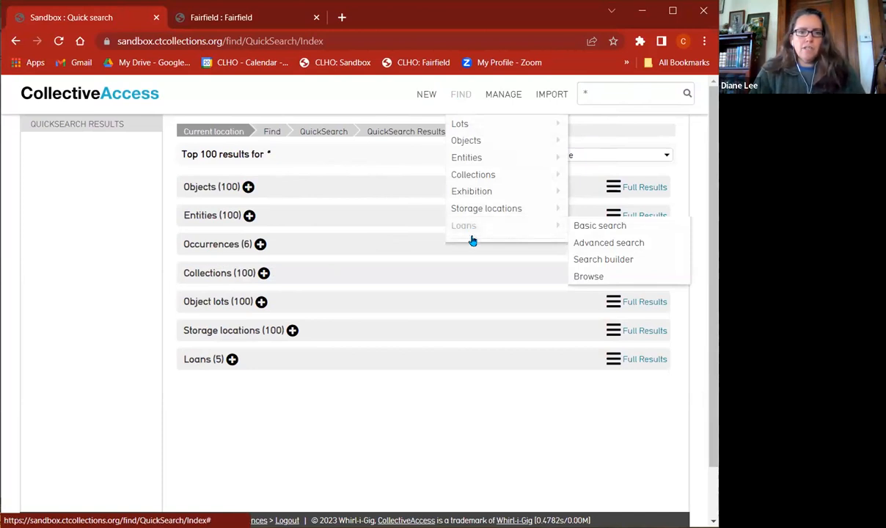
{"action": "left_click", "coordinate": [610, 367]}
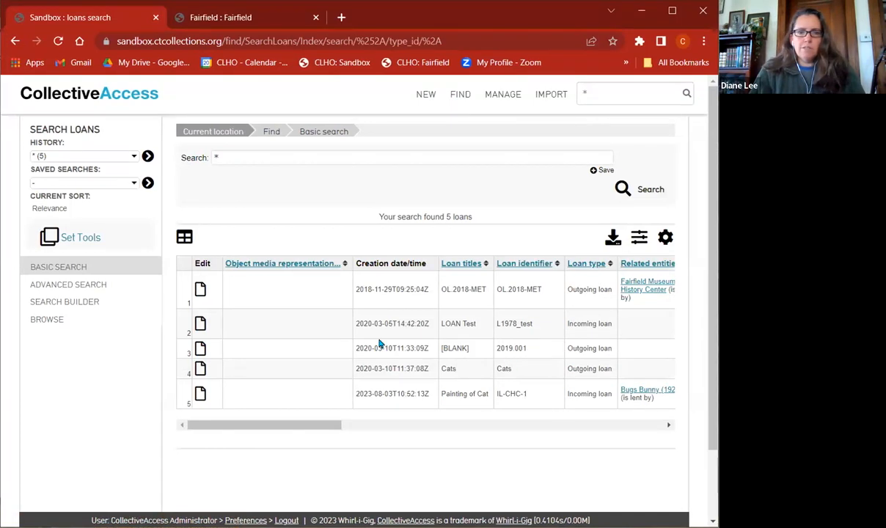
{"action": "mouse_move", "coordinate": [286, 427]}
{"action": "left_mouse_down"}
{"action": "mouse_move", "coordinate": [487, 424]}
{"action": "mouse_move", "coordinate": [289, 424]}
{"action": "left_mouse_up"}
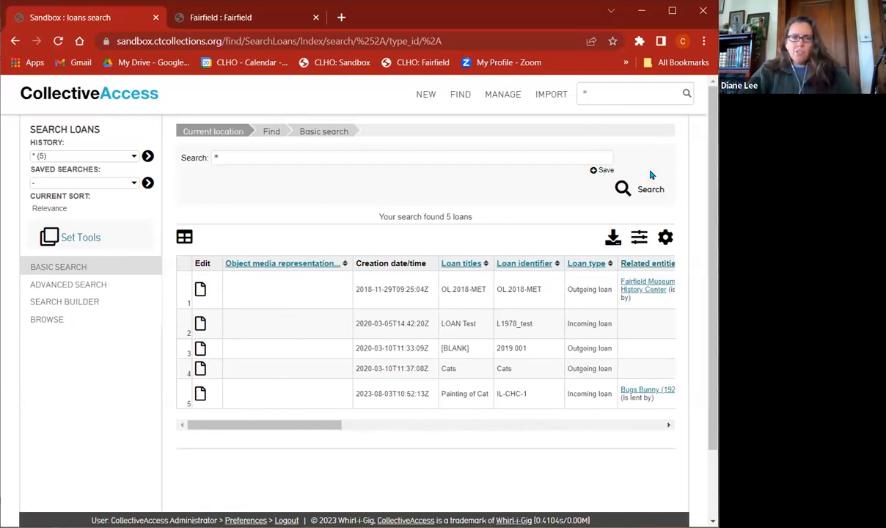
Check which displays are offered in the loan results' display options, then close the options without applying a change.
{"action": "left_click", "coordinate": [666, 237]}
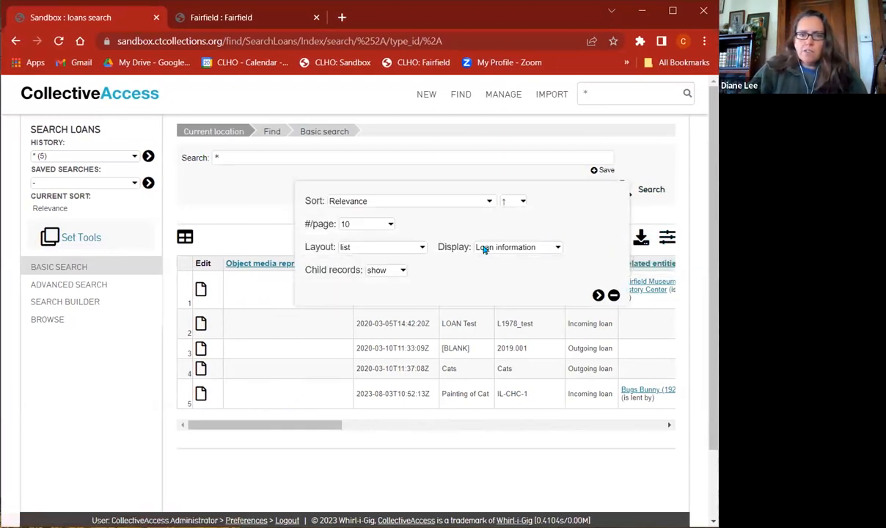
{"action": "left_click", "coordinate": [512, 251]}
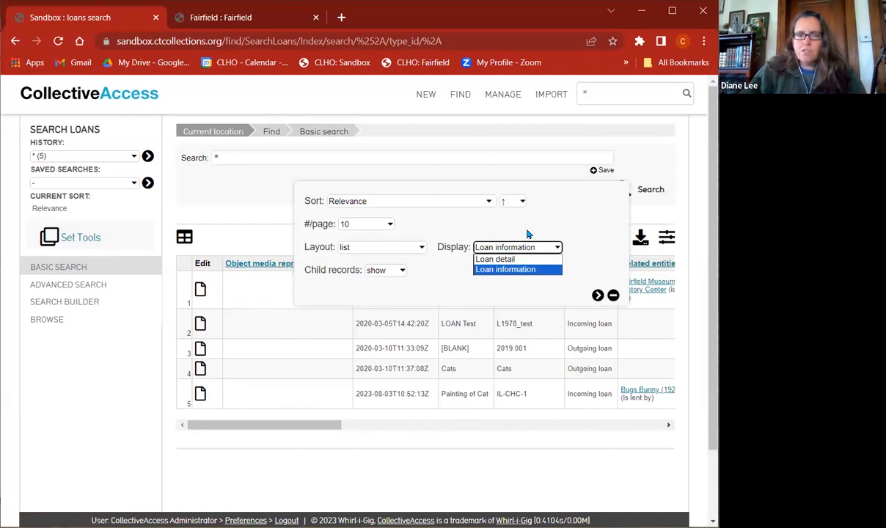
{"action": "left_click", "coordinate": [650, 260]}
{"action": "left_click", "coordinate": [613, 295]}
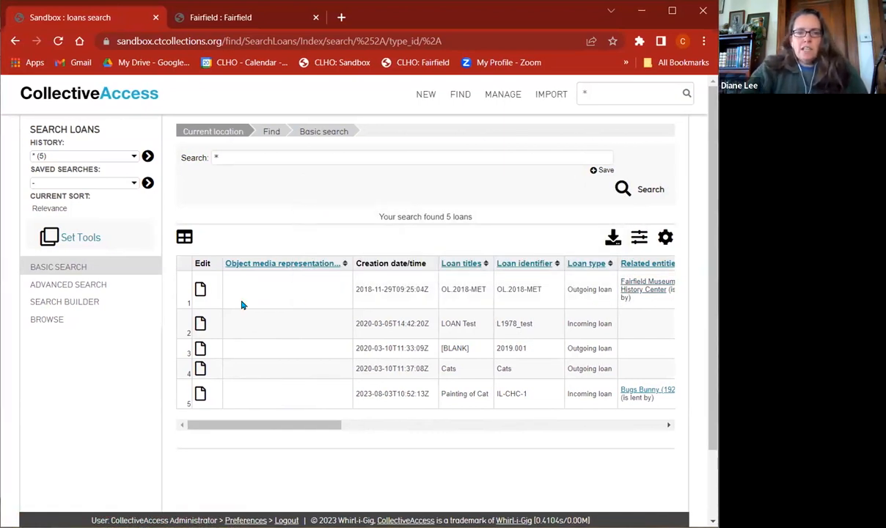
Examine the columns of the loan results table, from the loan titles across to valuation and back.
{"action": "scroll", "coordinate": [431, 317], "scroll_direction": "right", "scroll_amount": 4}
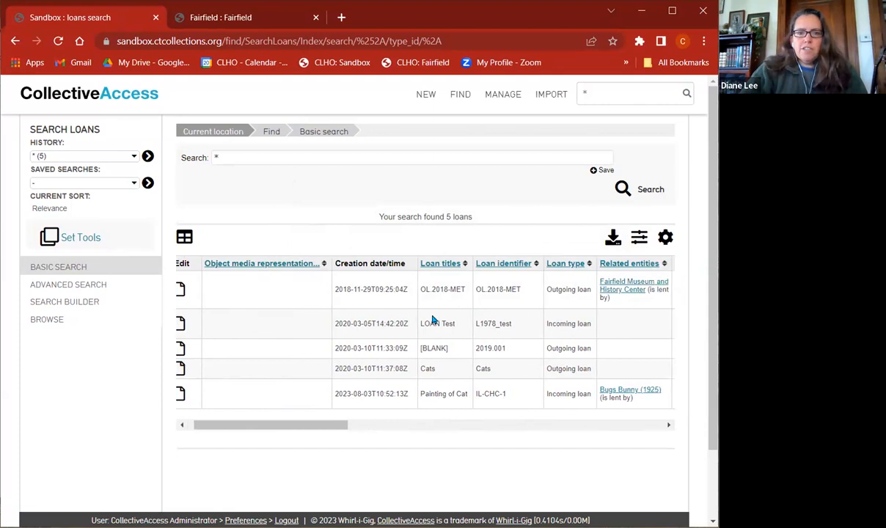
{"action": "scroll", "coordinate": [432, 320], "scroll_direction": "right", "scroll_amount": 6}
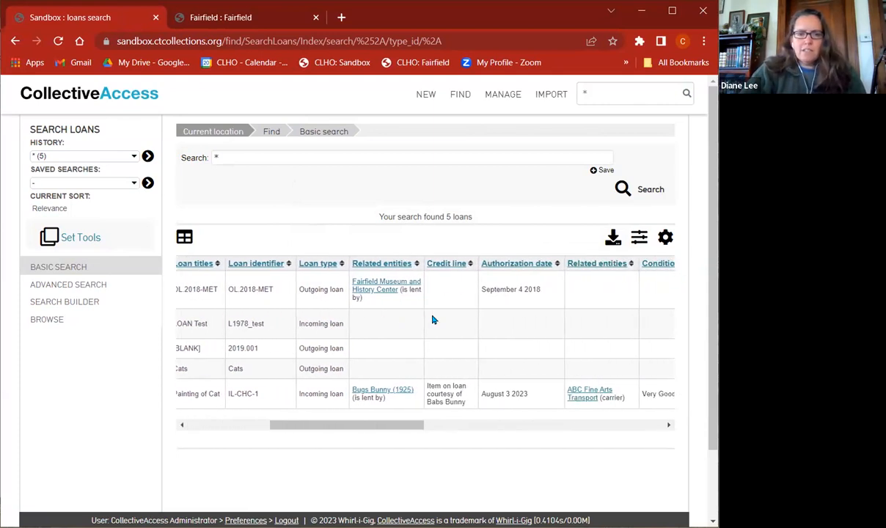
{"action": "scroll", "coordinate": [433, 320], "scroll_direction": "right", "scroll_amount": 2}
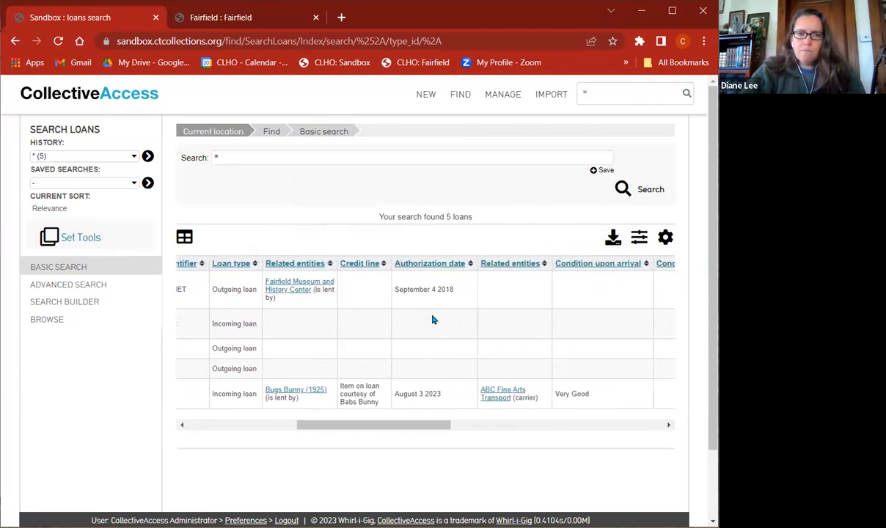
{"action": "scroll", "coordinate": [432, 320], "scroll_direction": "right", "scroll_amount": 4}
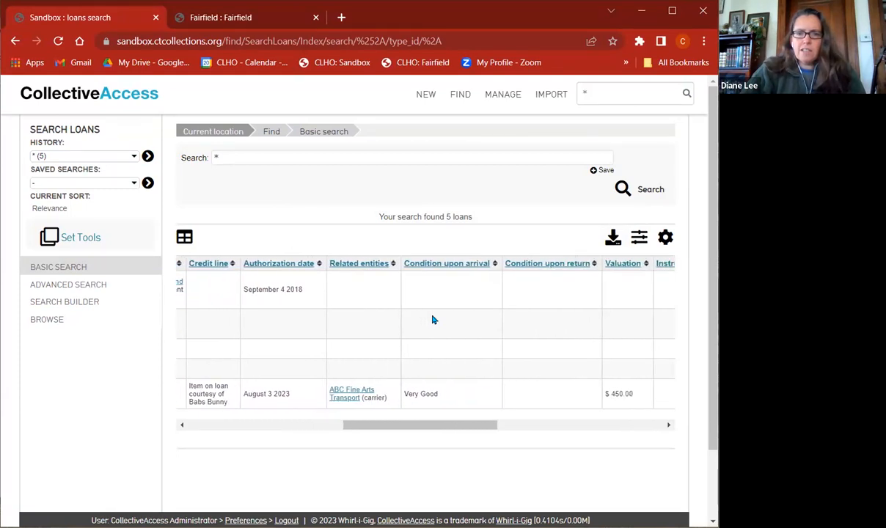
{"action": "scroll", "coordinate": [432, 320], "scroll_direction": "left", "scroll_amount": 7}
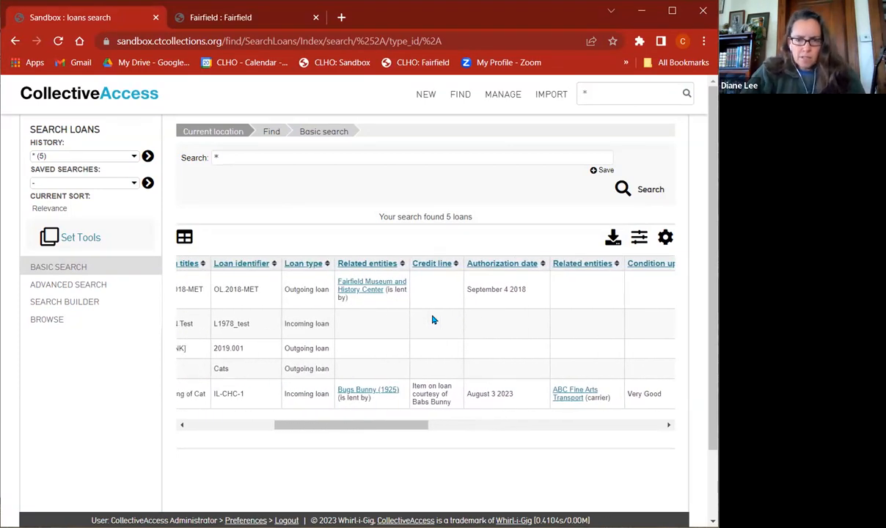
{"action": "scroll", "coordinate": [433, 319], "scroll_direction": "right", "scroll_amount": 1}
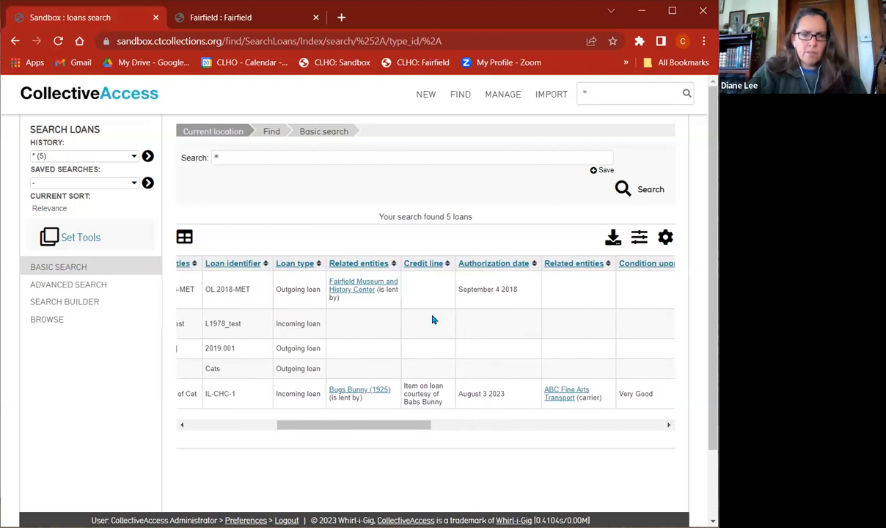
{"action": "scroll", "coordinate": [433, 320], "scroll_direction": "left", "scroll_amount": 10}
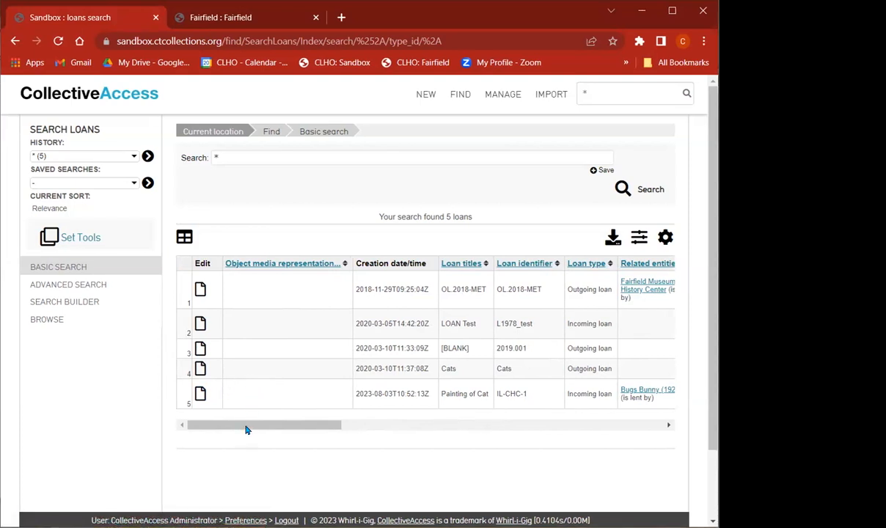
Open the Painting of Cat incoming loan and review its change log, highlighting the edited end date and credit line.
{"action": "left_click", "coordinate": [201, 395]}
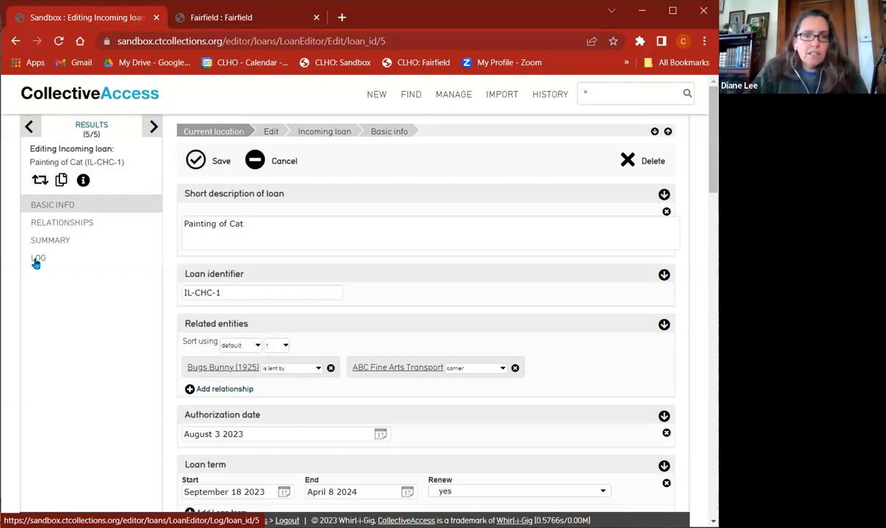
{"action": "left_click", "coordinate": [36, 261]}
{"action": "scroll", "coordinate": [434, 392], "scroll_direction": "down", "scroll_amount": 10}
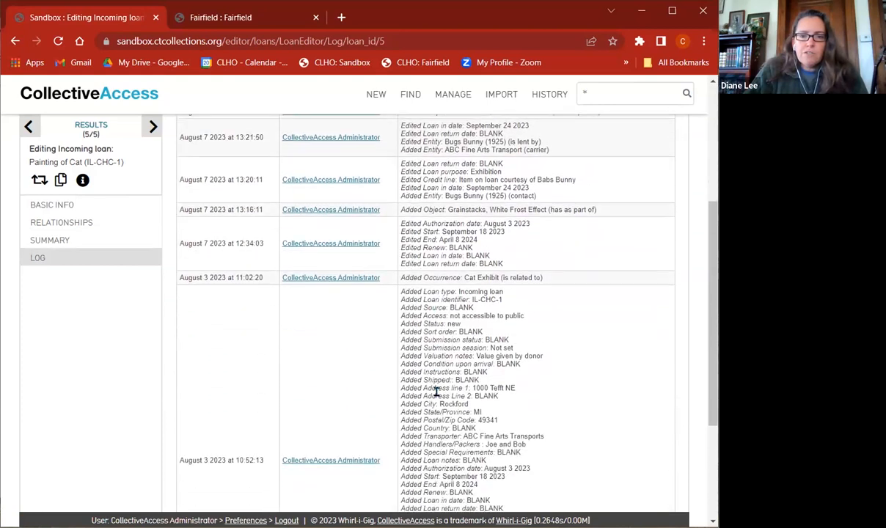
{"action": "scroll", "coordinate": [466, 336], "scroll_direction": "up", "scroll_amount": 3}
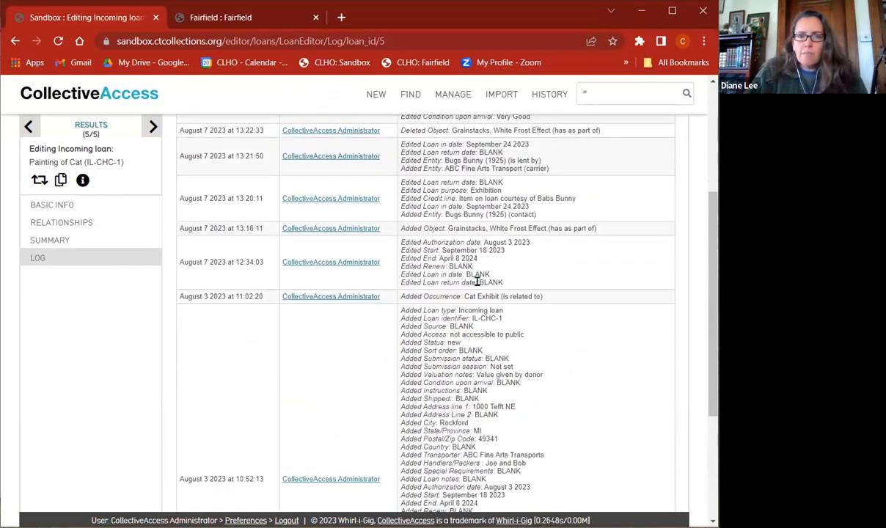
{"action": "left_click_drag", "start_coordinate": [480, 260], "coordinate": [440, 257]}
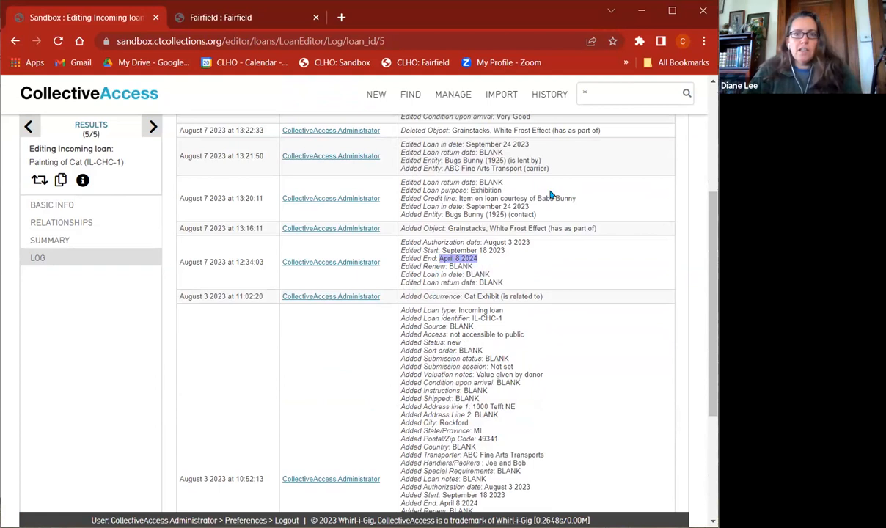
{"action": "left_click", "coordinate": [518, 181]}
{"action": "left_click_drag", "start_coordinate": [577, 199], "coordinate": [458, 196]}
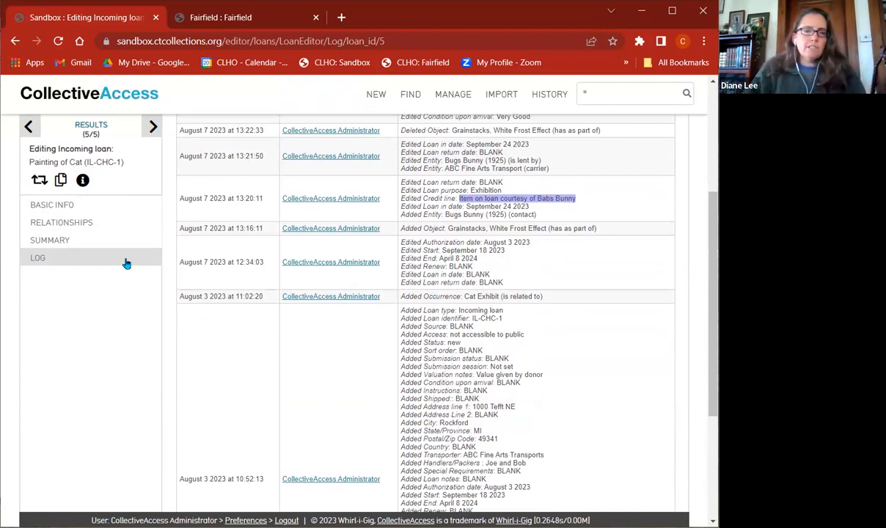
Return to the loan's basic info and place the cursor in the short description of the loan.
{"action": "left_click", "coordinate": [58, 203]}
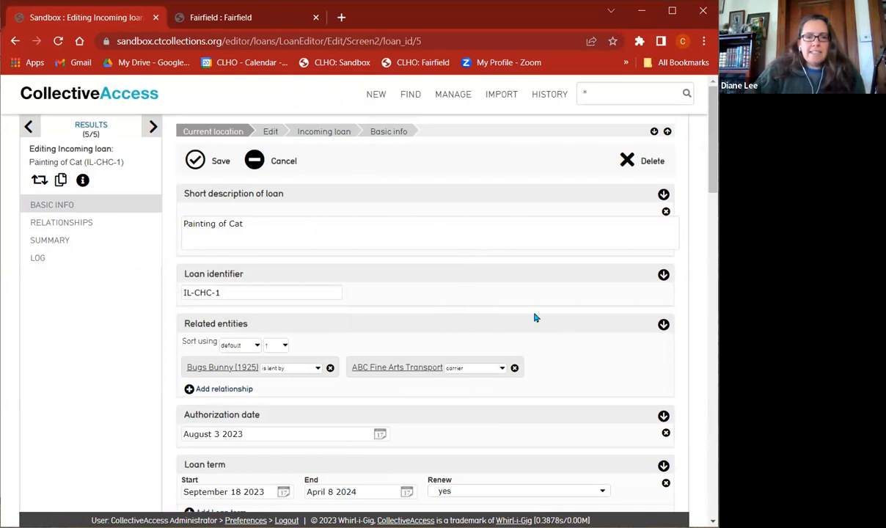
{"action": "left_click", "coordinate": [476, 236]}
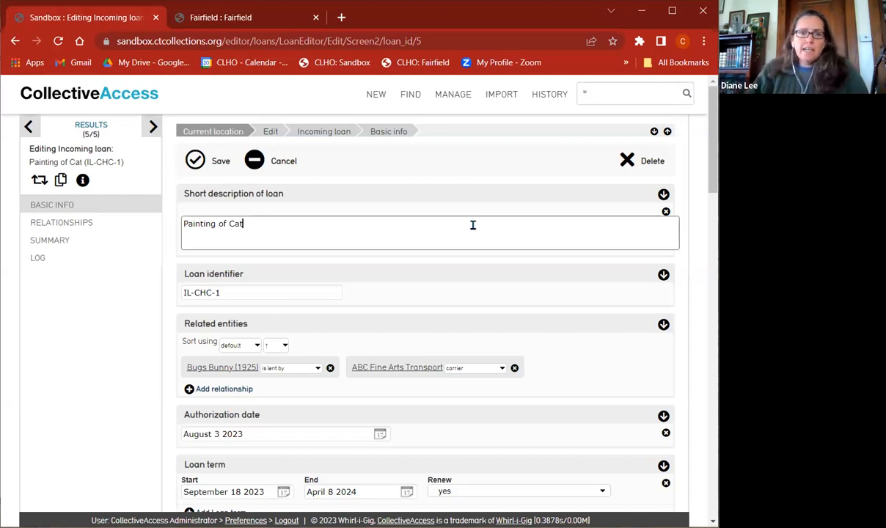
Switch to the Fairfield database, search all records with *, and open the full results for loans.
{"action": "left_click", "coordinate": [248, 19]}
{"action": "left_click", "coordinate": [595, 92]}
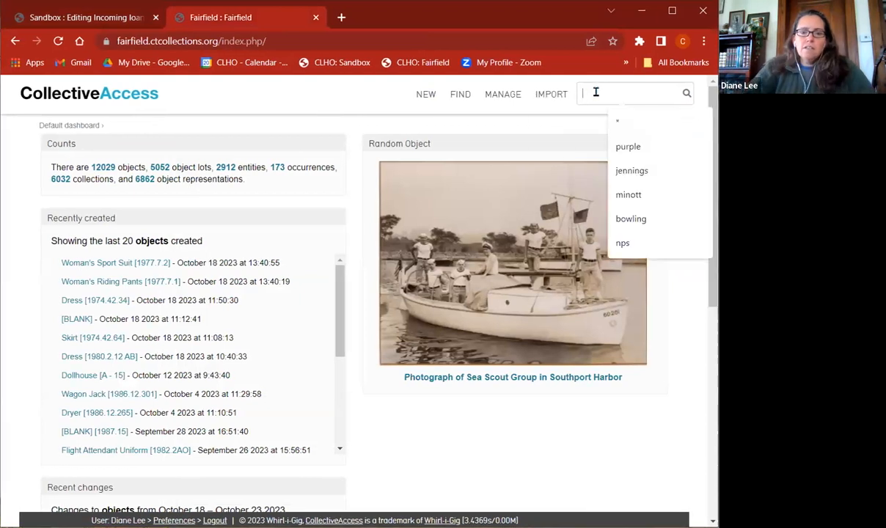
{"action": "type", "text": "*"}
{"action": "key", "text": "Return"}
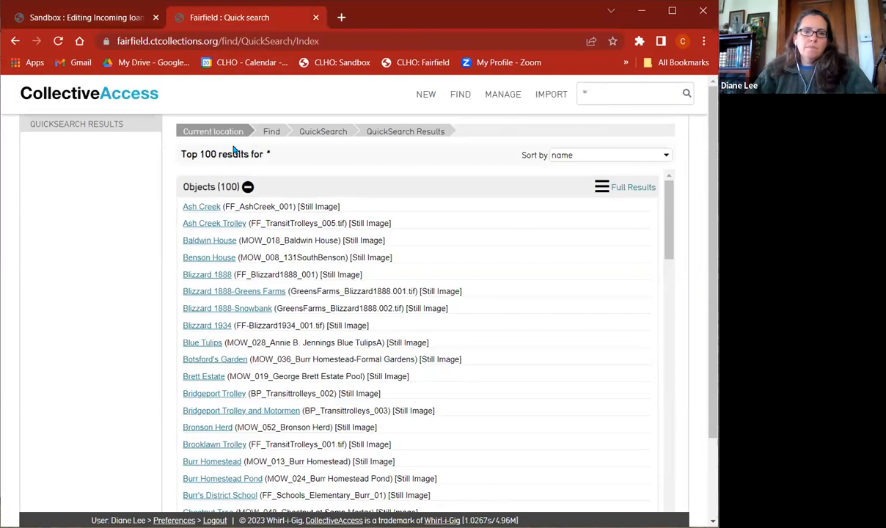
{"action": "left_click", "coordinate": [247, 187]}
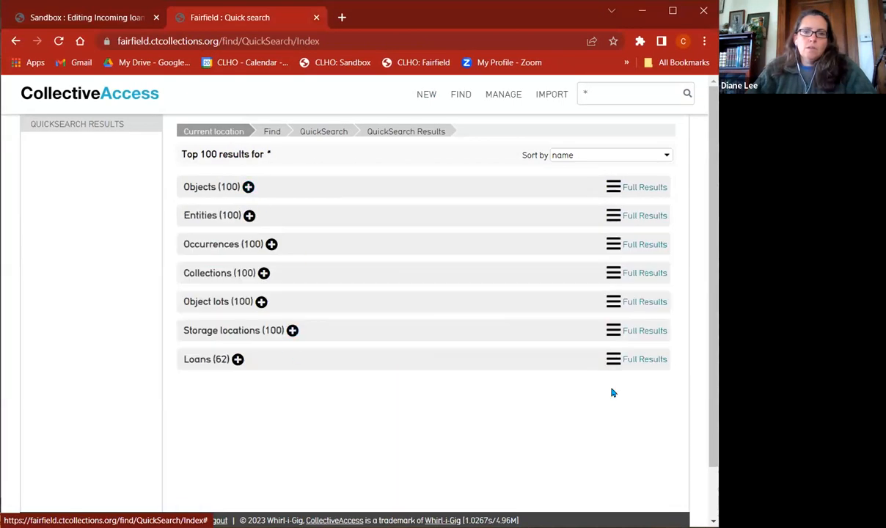
{"action": "left_click", "coordinate": [612, 363]}
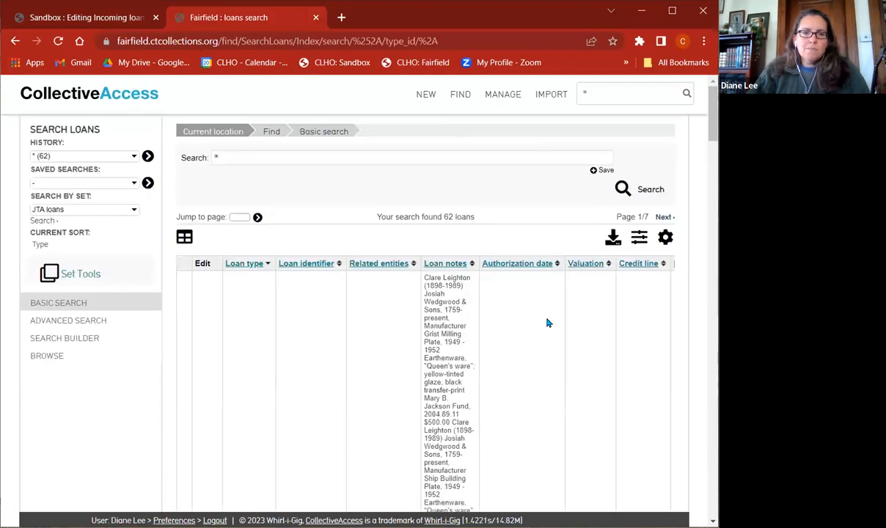
Change the display of the Fairfield loan results to Basic List and look through the listed loans.
{"action": "scroll", "coordinate": [601, 303], "scroll_direction": "down", "scroll_amount": 3}
{"action": "scroll", "coordinate": [602, 303], "scroll_direction": "down", "scroll_amount": 12}
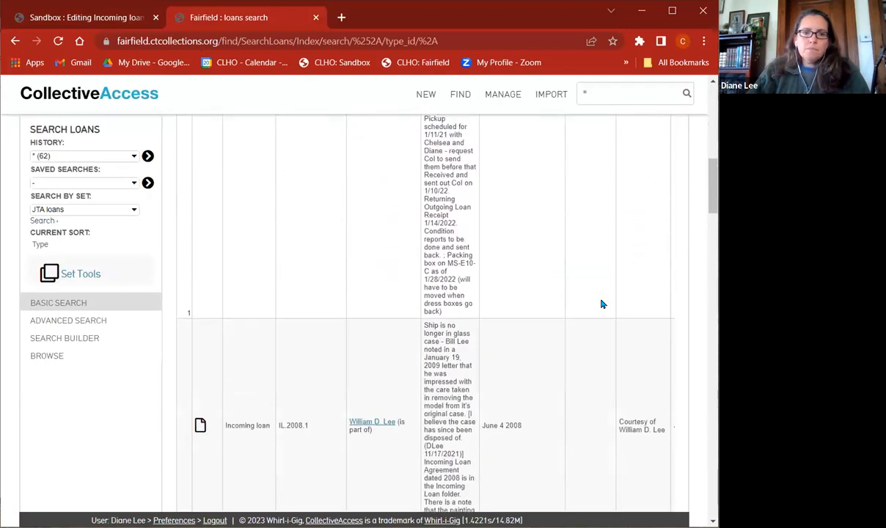
{"action": "scroll", "coordinate": [601, 303], "scroll_direction": "up", "scroll_amount": 15}
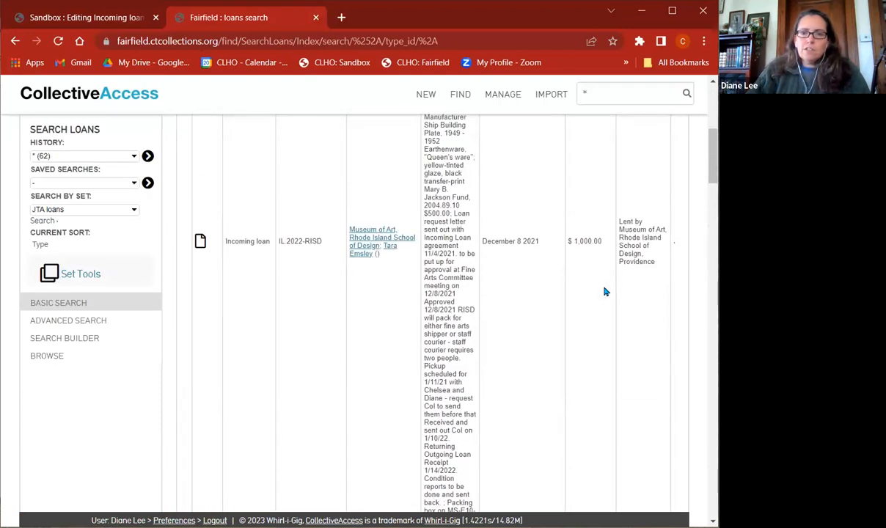
{"action": "left_click", "coordinate": [665, 239]}
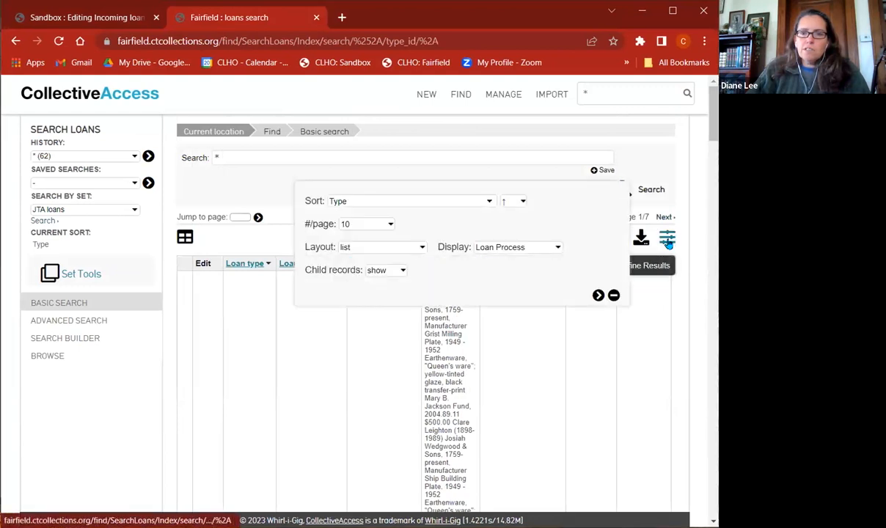
{"action": "left_click", "coordinate": [511, 249]}
{"action": "left_click", "coordinate": [490, 257]}
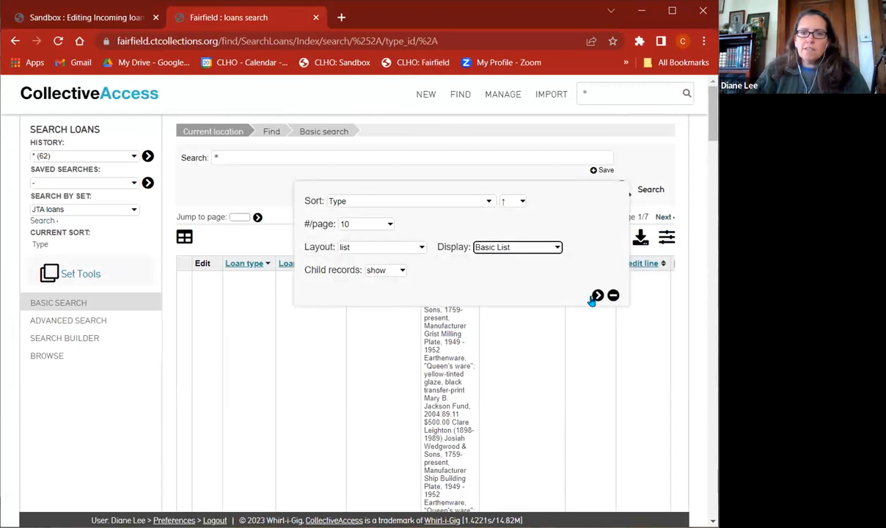
{"action": "left_click", "coordinate": [599, 296]}
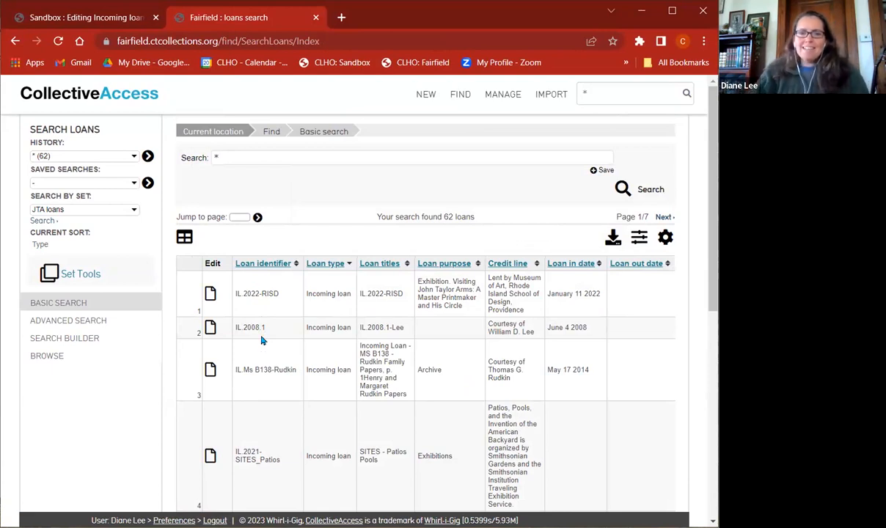
{"action": "scroll", "coordinate": [278, 341], "scroll_direction": "down", "scroll_amount": 3}
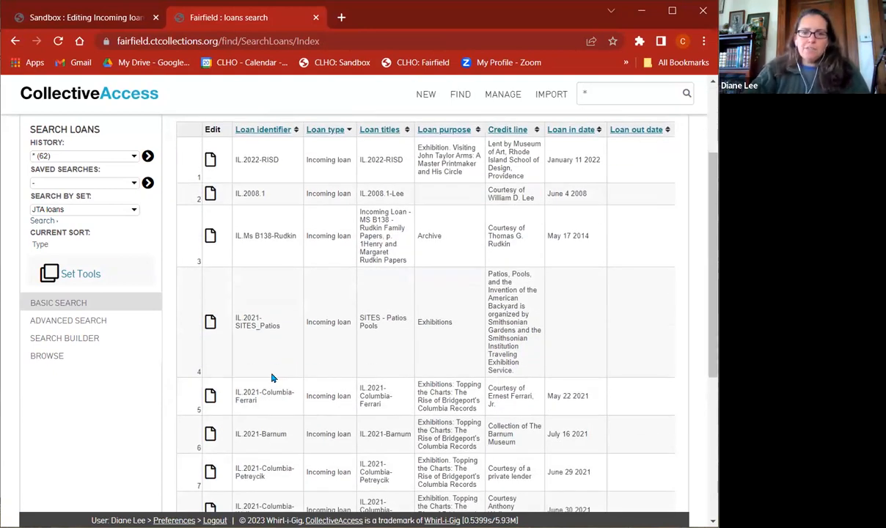
{"action": "scroll", "coordinate": [454, 326], "scroll_direction": "up", "scroll_amount": 3}
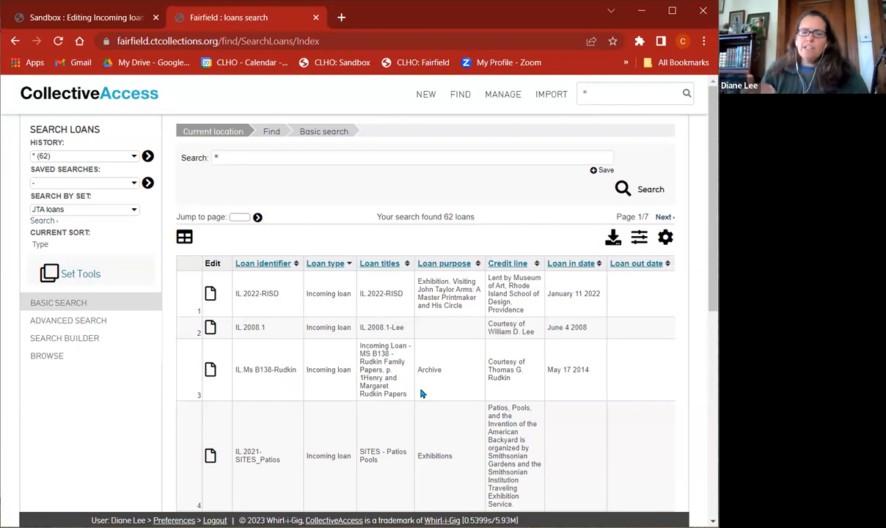
Open the IL.2021-SITES_Patios incoming loan from the Fairfield results and examine its short description.
{"action": "scroll", "coordinate": [415, 430], "scroll_direction": "down", "scroll_amount": 2}
{"action": "scroll", "coordinate": [416, 431], "scroll_direction": "down", "scroll_amount": 2}
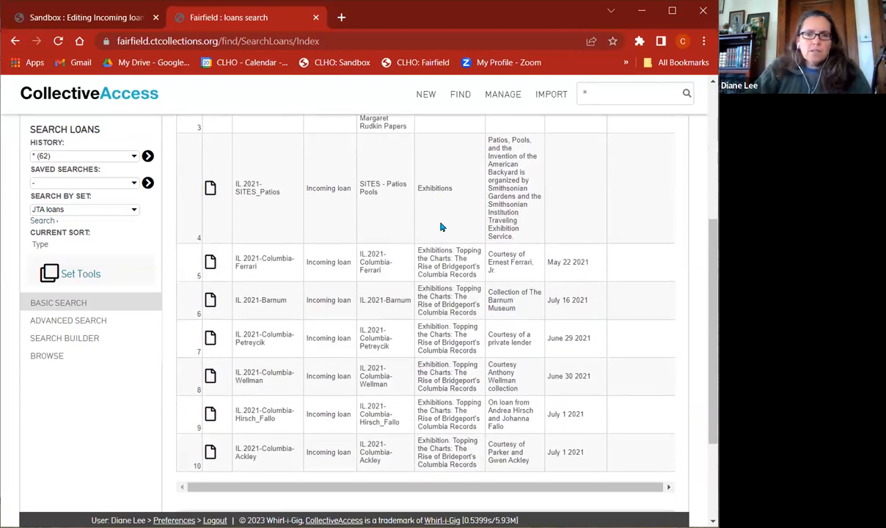
{"action": "scroll", "coordinate": [441, 223], "scroll_direction": "up", "scroll_amount": 1}
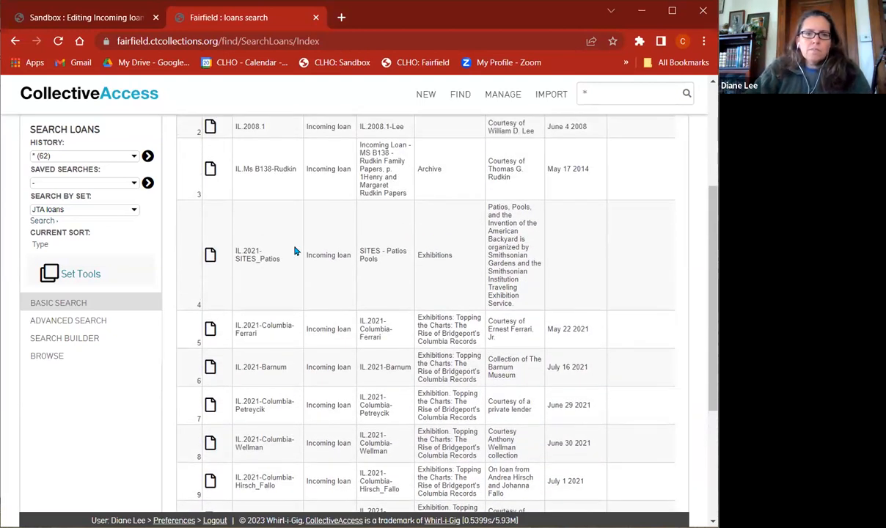
{"action": "left_click", "coordinate": [211, 255]}
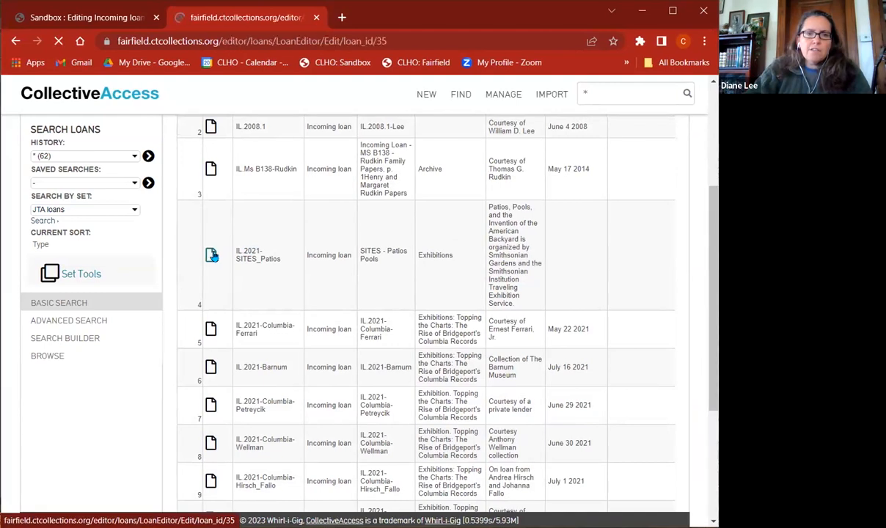
{"action": "left_click_drag", "start_coordinate": [308, 292], "coordinate": [172, 292]}
{"action": "left_click", "coordinate": [241, 226]}
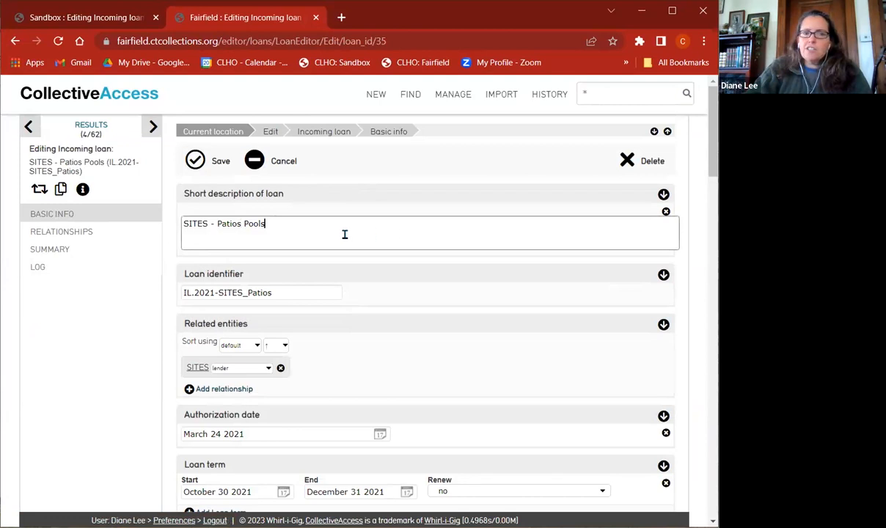
{"action": "left_click_drag", "start_coordinate": [344, 236], "coordinate": [176, 234]}
{"action": "left_click", "coordinate": [283, 227]}
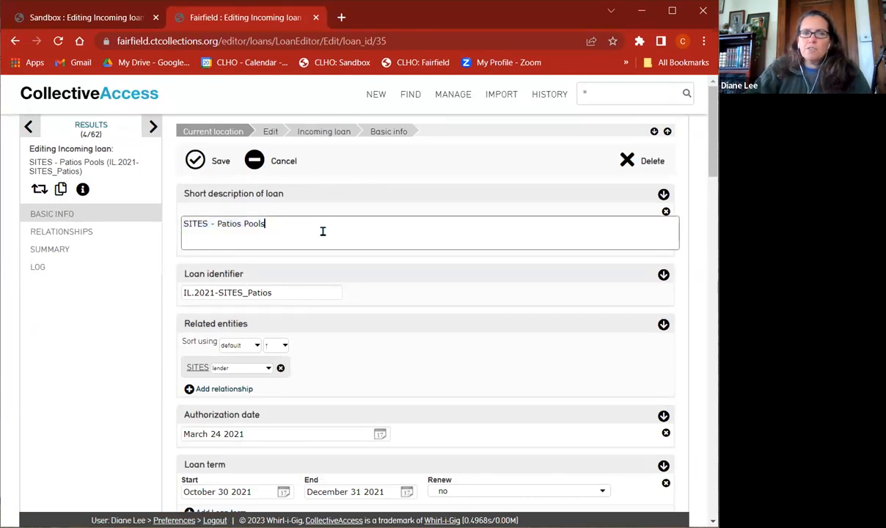
Switch to the Painting of Cat loan in the Sandbox, view the options for changing its loan type, and cancel the change.
{"action": "left_click", "coordinate": [66, 18]}
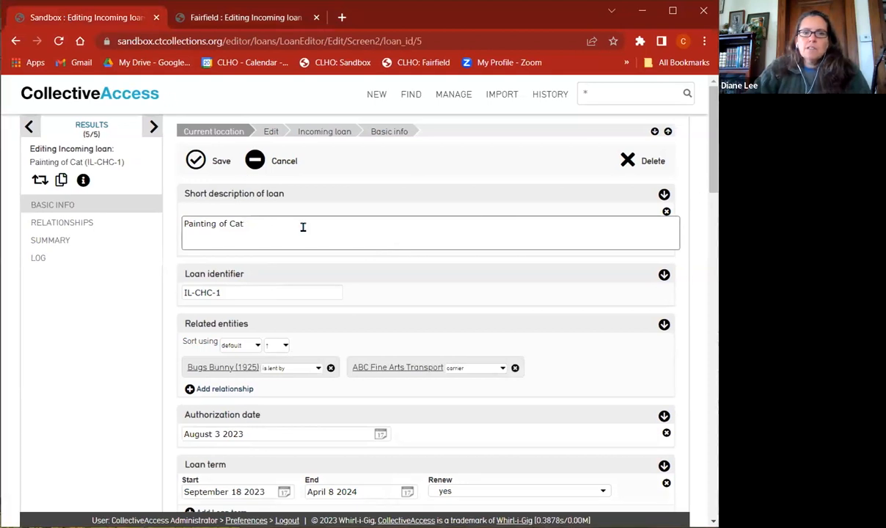
{"action": "left_click", "coordinate": [295, 285]}
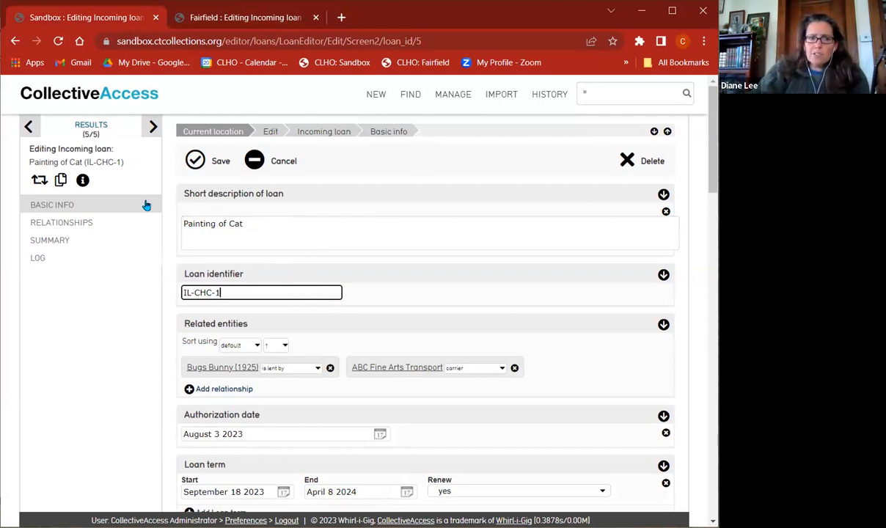
{"action": "left_click", "coordinate": [40, 182]}
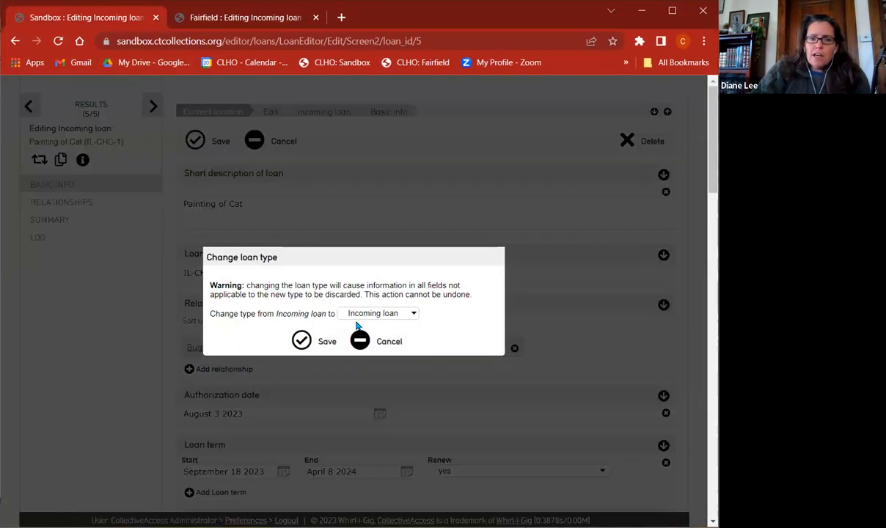
{"action": "left_click", "coordinate": [372, 315]}
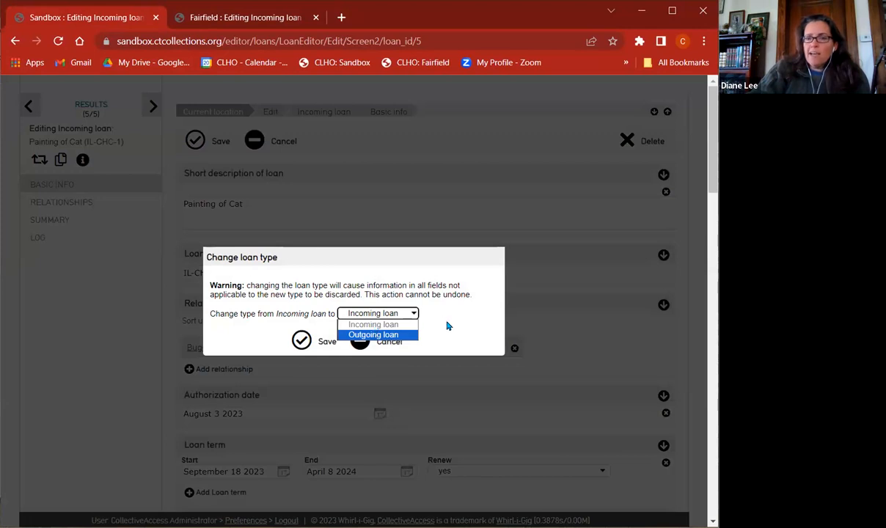
{"action": "left_click", "coordinate": [582, 336]}
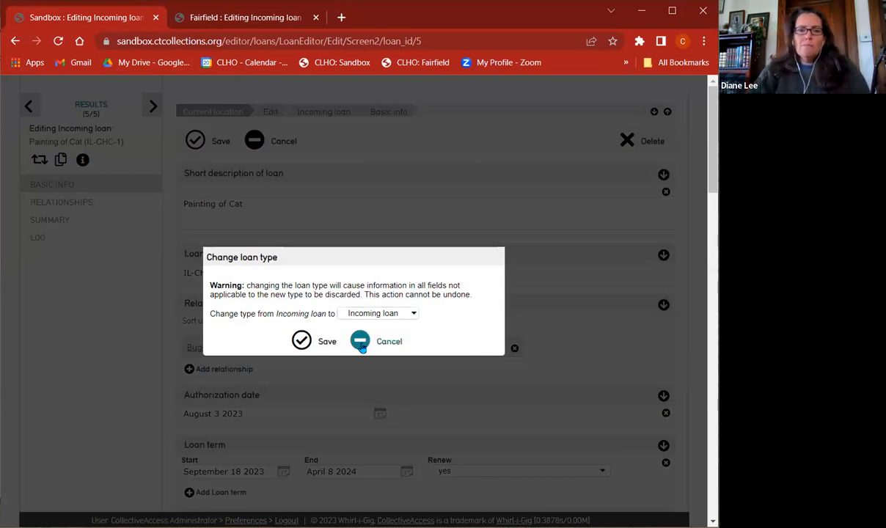
{"action": "left_click", "coordinate": [382, 342]}
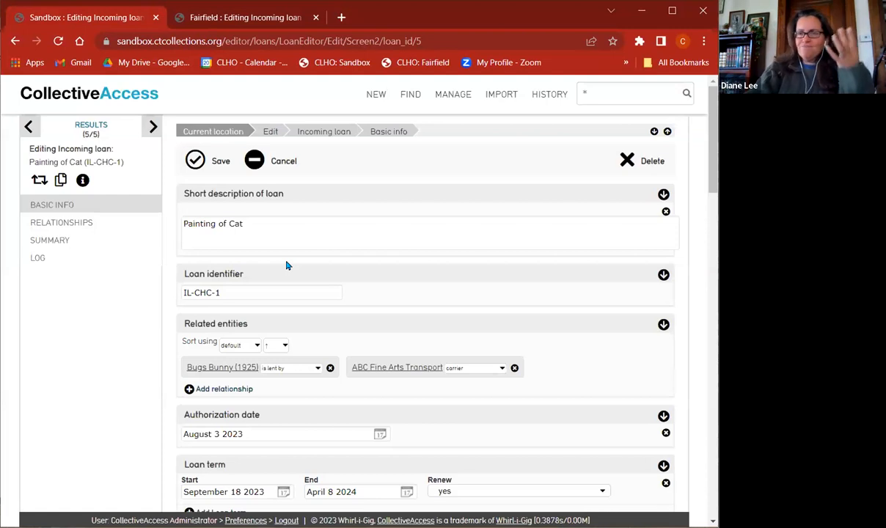
Add a blank relationship row to the loan's related entities and view the relationship types available for Bugs Bunny.
{"action": "scroll", "coordinate": [316, 283], "scroll_direction": "down", "scroll_amount": 1}
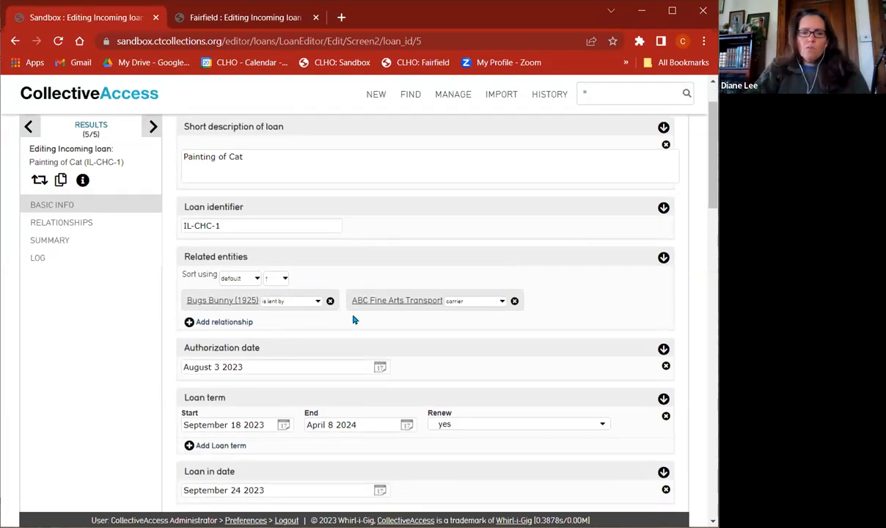
{"action": "left_click", "coordinate": [295, 320]}
{"action": "scroll", "coordinate": [302, 316], "scroll_direction": "down", "scroll_amount": 1}
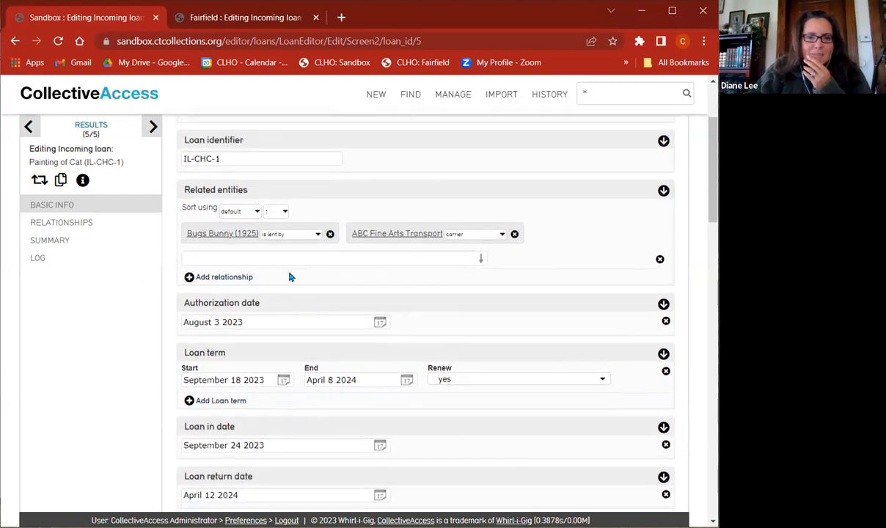
{"action": "left_click", "coordinate": [289, 259]}
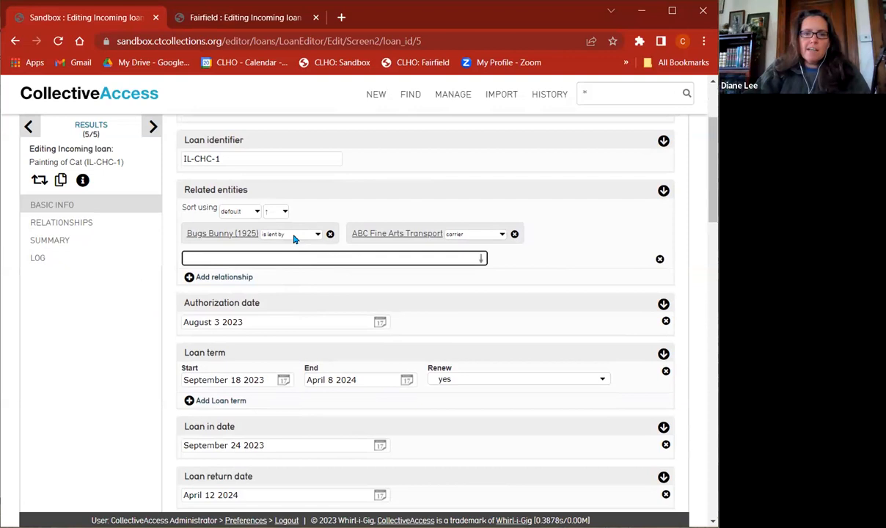
{"action": "left_click", "coordinate": [294, 235]}
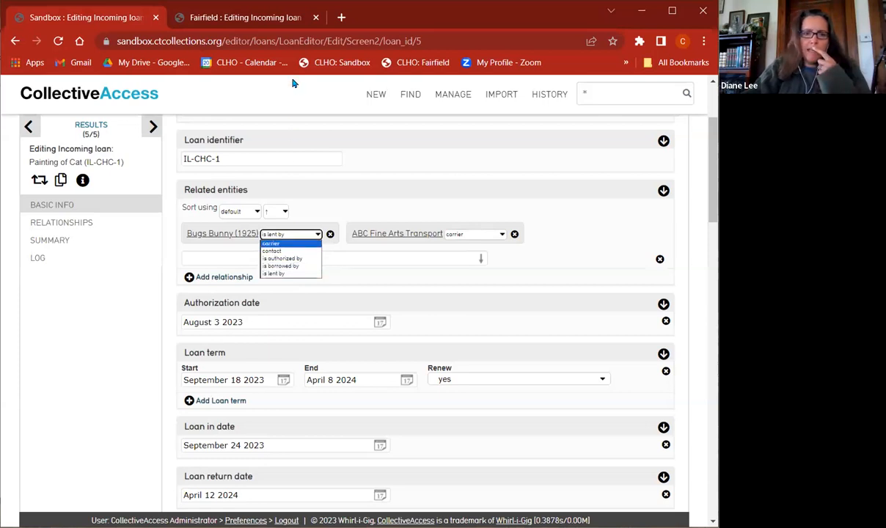
Switch to the Fairfield Patios Pools loan and examine the relationship types available for the SITES related entity.
{"action": "left_click", "coordinate": [245, 26]}
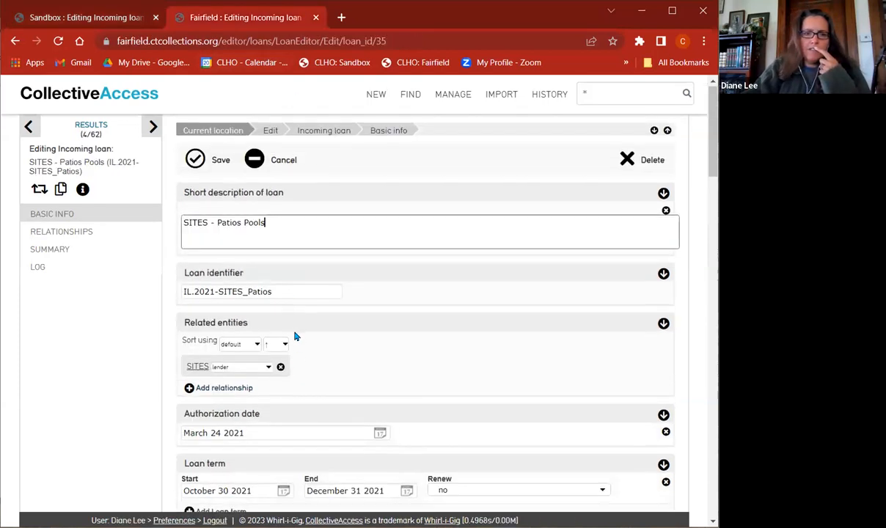
{"action": "scroll", "coordinate": [292, 334], "scroll_direction": "down", "scroll_amount": 4}
{"action": "scroll", "coordinate": [294, 329], "scroll_direction": "down", "scroll_amount": 1}
{"action": "scroll", "coordinate": [294, 327], "scroll_direction": "up", "scroll_amount": 5}
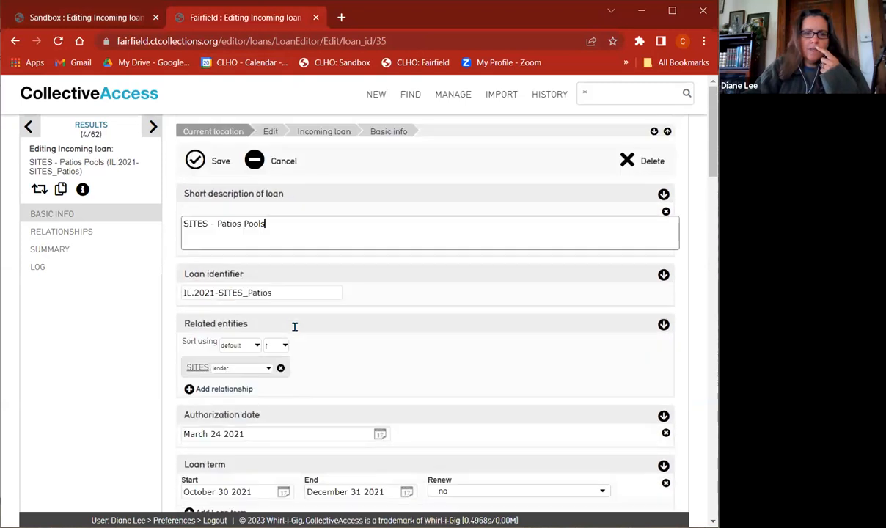
{"action": "scroll", "coordinate": [341, 307], "scroll_direction": "down", "scroll_amount": 1}
{"action": "scroll", "coordinate": [342, 306], "scroll_direction": "down", "scroll_amount": 1}
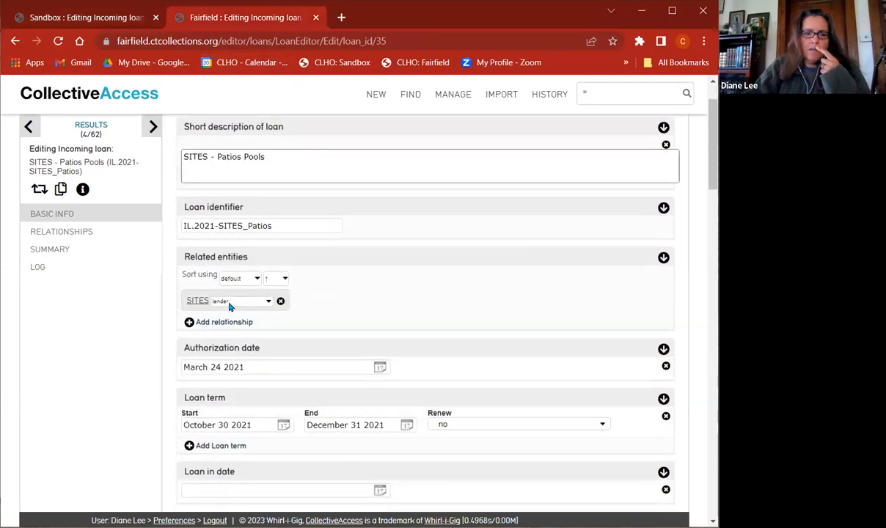
{"action": "left_click", "coordinate": [229, 302]}
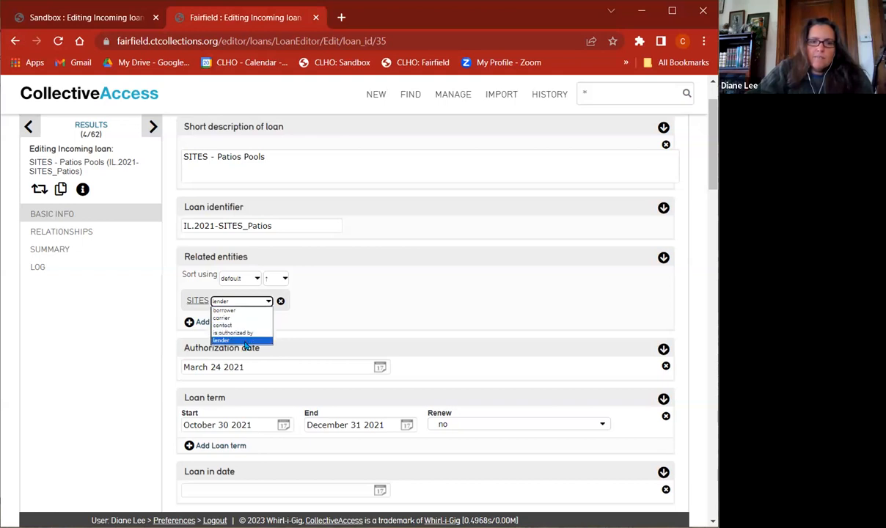
{"action": "scroll", "coordinate": [428, 312], "scroll_direction": "down", "scroll_amount": 4}
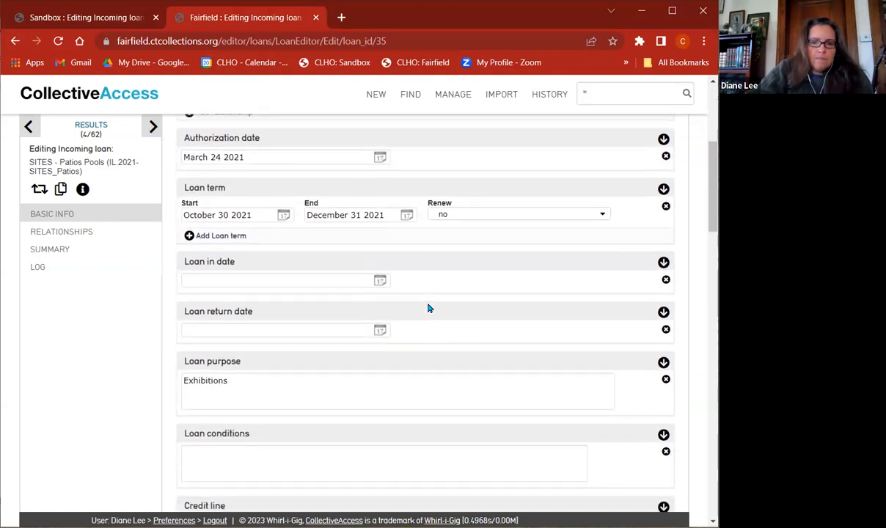
{"action": "scroll", "coordinate": [396, 283], "scroll_direction": "up", "scroll_amount": 5}
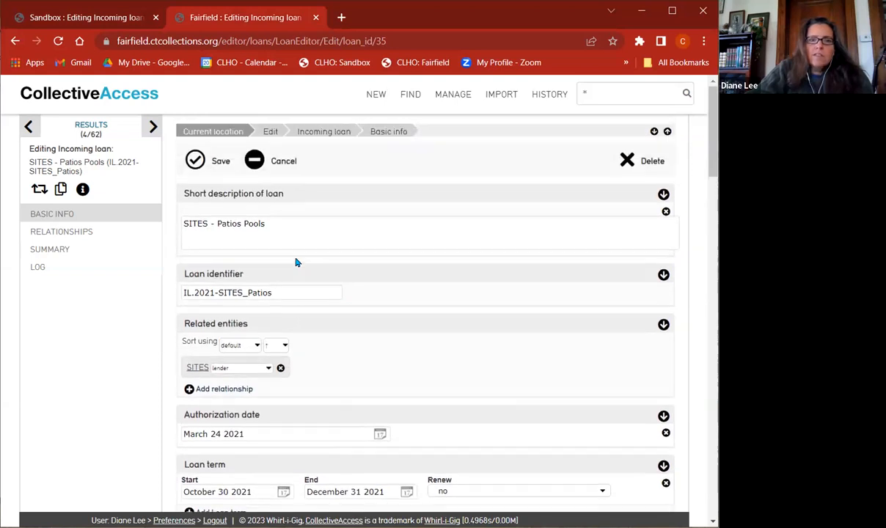
{"action": "left_click", "coordinate": [242, 370]}
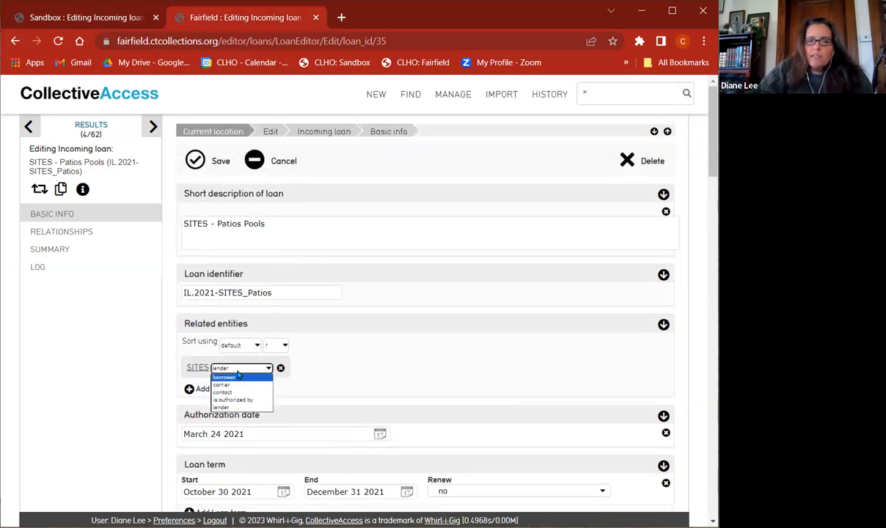
Return to the Painting of Cat loan in the Sandbox and place the cursor in the blank related entity field.
{"action": "left_click", "coordinate": [86, 17]}
{"action": "scroll", "coordinate": [410, 297], "scroll_direction": "down", "scroll_amount": 3}
{"action": "scroll", "coordinate": [408, 294], "scroll_direction": "up", "scroll_amount": 4}
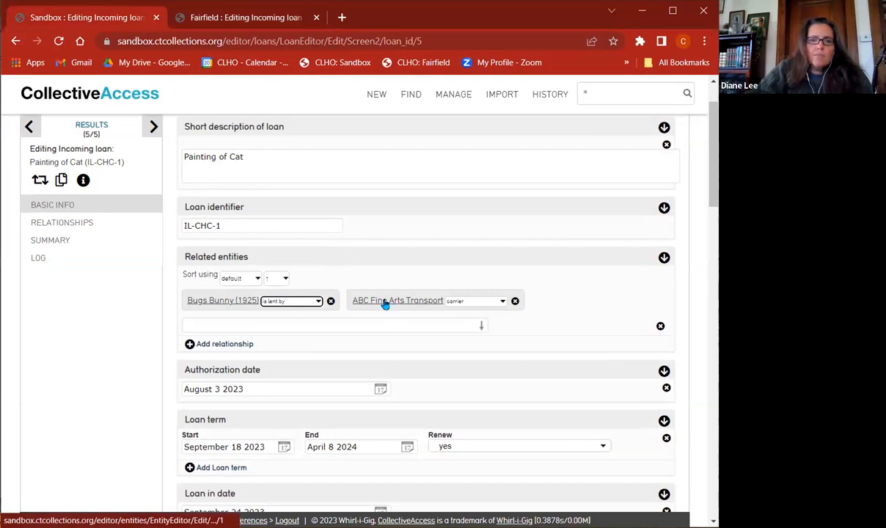
{"action": "left_click", "coordinate": [235, 323]}
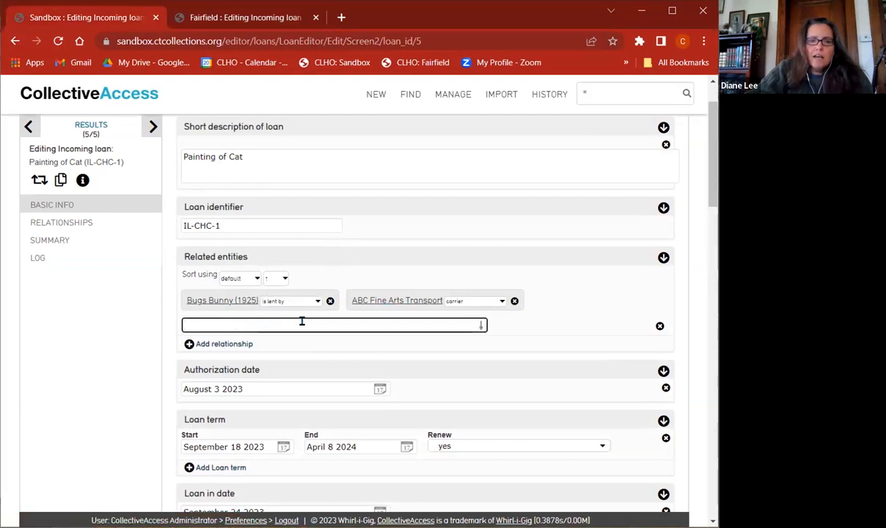
{"action": "type", "text": "mick"}
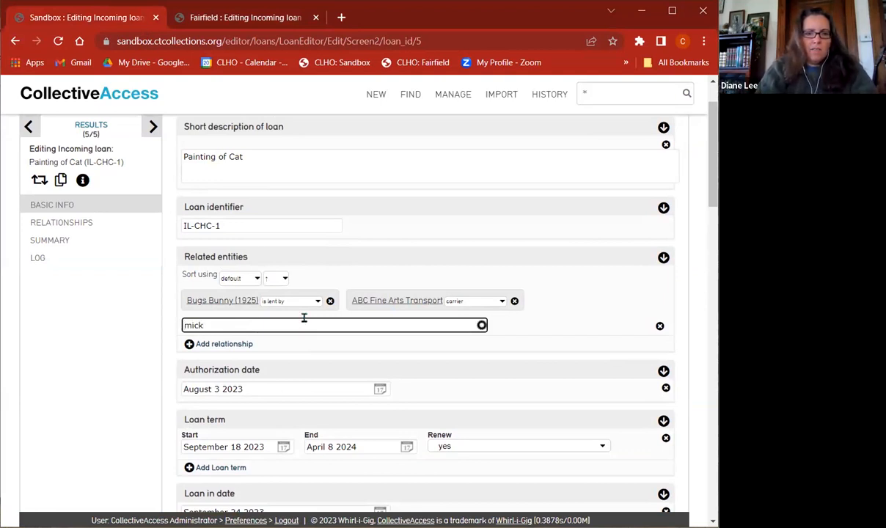
{"action": "key", "text": "BackSpace"}
{"action": "key", "text": "BackSpace"}
{"action": "key", "text": "BackSpace"}
{"action": "key", "text": "BackSpace"}
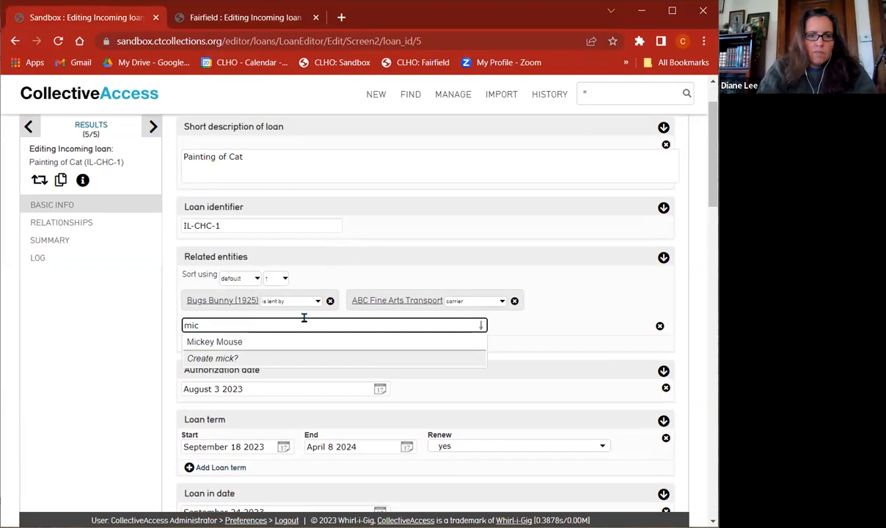
Look up "bab", add Babs Bunny to the loan as a related entity with the contact relationship, and save the record.
{"action": "type", "text": "bab"}
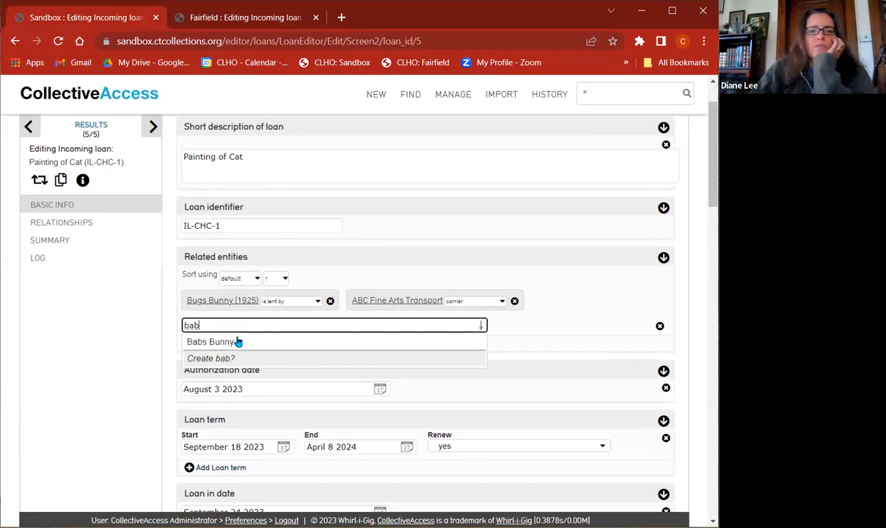
{"action": "left_click", "coordinate": [232, 349]}
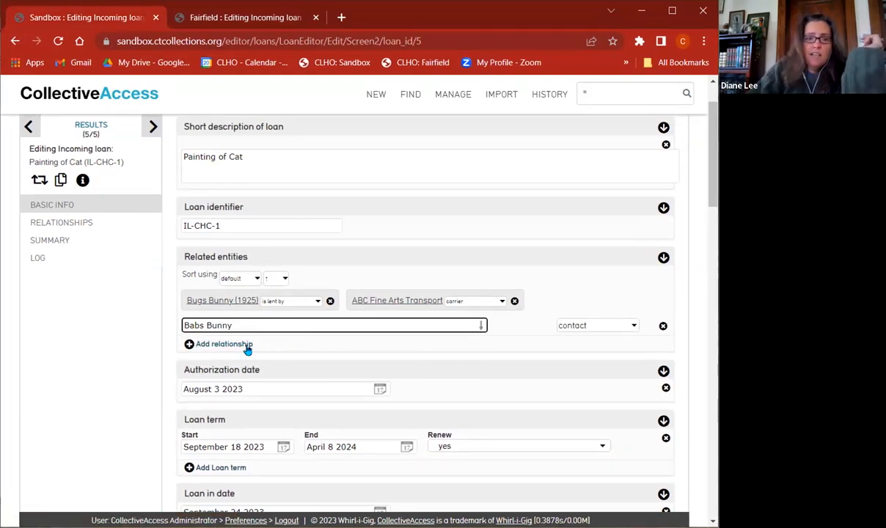
{"action": "scroll", "coordinate": [188, 188], "scroll_direction": "up", "scroll_amount": 1}
{"action": "left_click", "coordinate": [195, 165]}
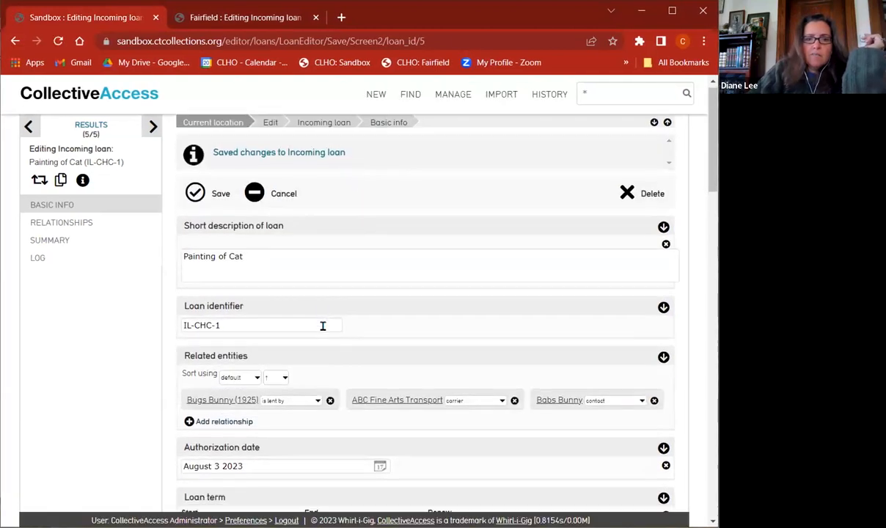
Review the loan's authorization, term, loan in and return dates, checking the loan in date calendar, and continue through the purpose to the insurance fields.
{"action": "scroll", "coordinate": [323, 325], "scroll_direction": "down", "scroll_amount": 2}
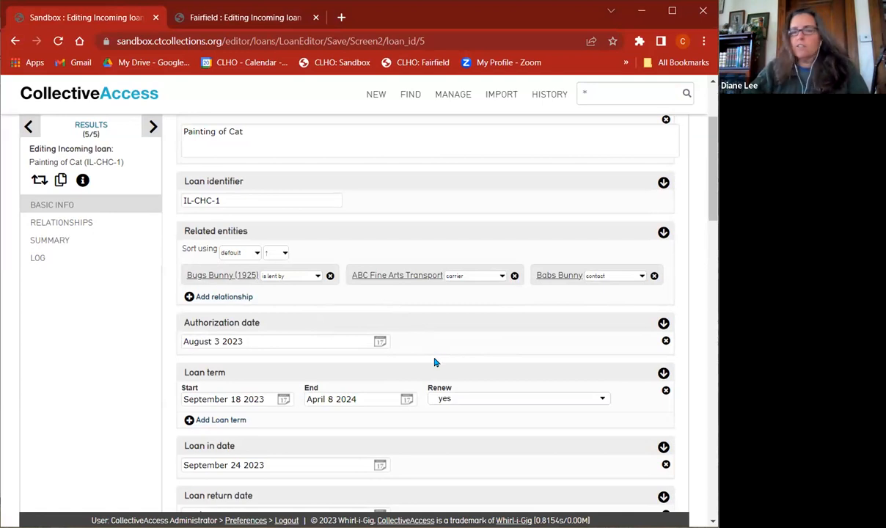
{"action": "scroll", "coordinate": [438, 352], "scroll_direction": "down", "scroll_amount": 3}
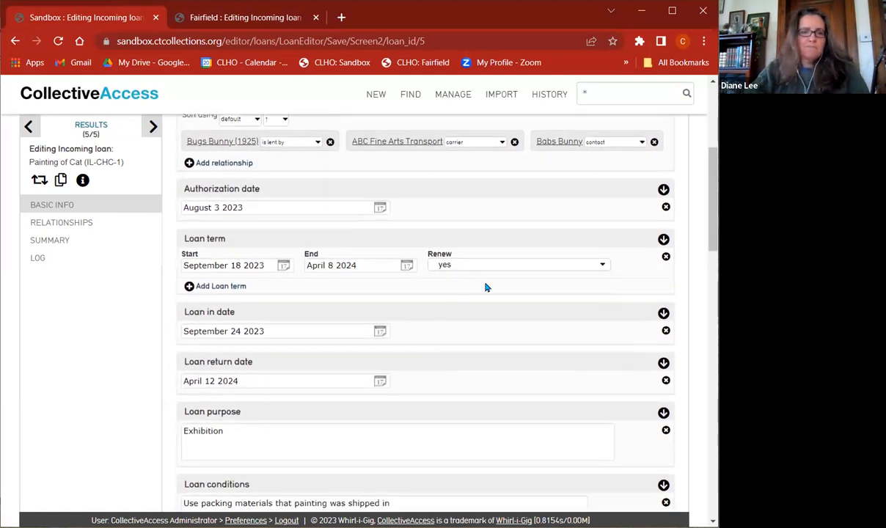
{"action": "left_click", "coordinate": [285, 209]}
{"action": "left_click", "coordinate": [468, 216]}
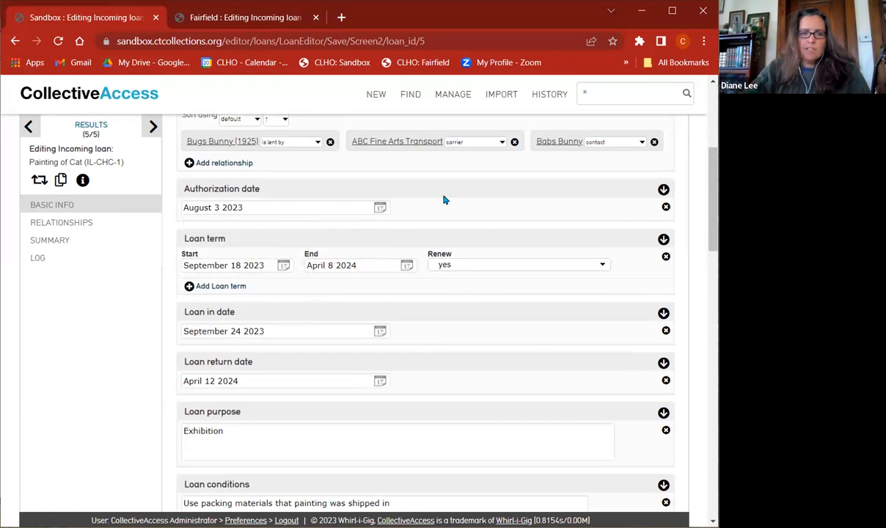
{"action": "scroll", "coordinate": [509, 422], "scroll_direction": "down", "scroll_amount": 1}
{"action": "left_click", "coordinate": [286, 263]}
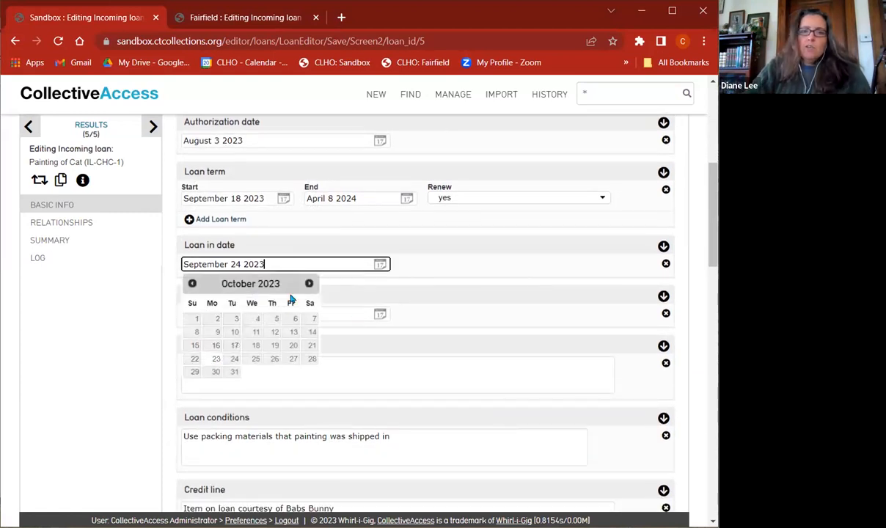
{"action": "left_click", "coordinate": [558, 314]}
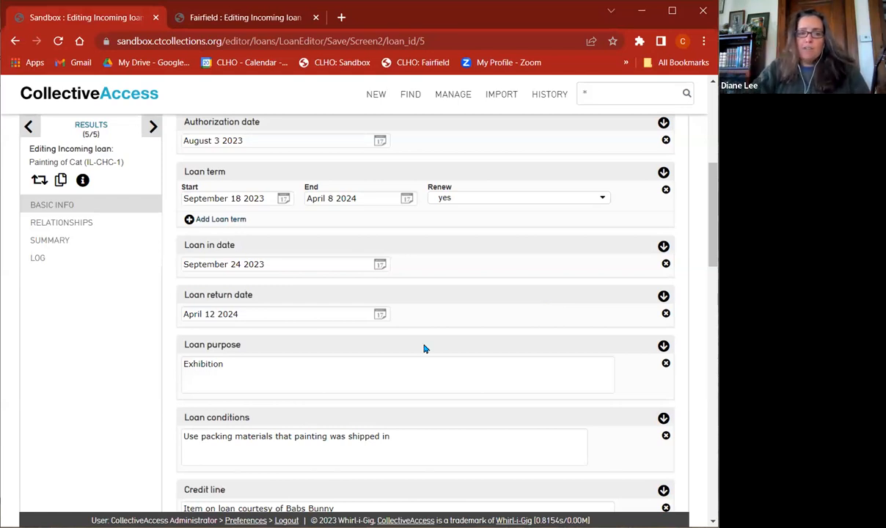
{"action": "left_click", "coordinate": [371, 373]}
{"action": "scroll", "coordinate": [372, 374], "scroll_direction": "down", "scroll_amount": 5}
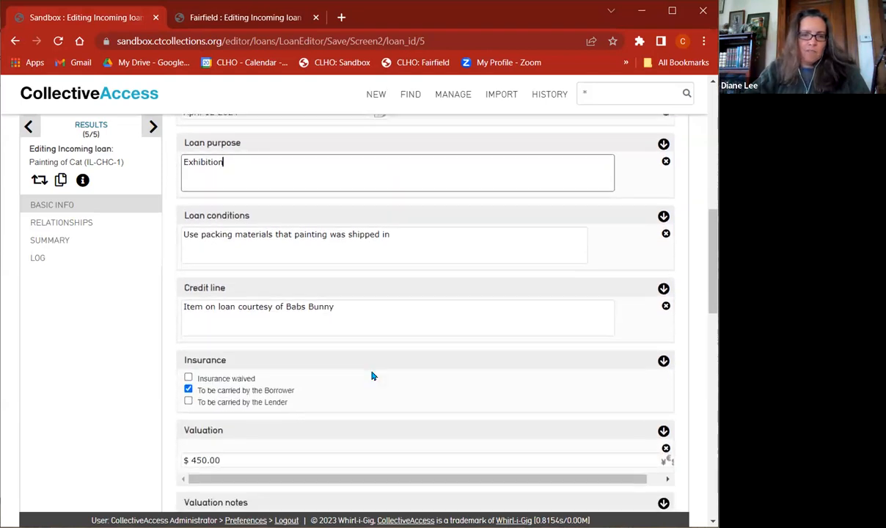
Look over the loan's fields from insurance through transportation and back to its dates, and open the loan's relationships.
{"action": "scroll", "coordinate": [372, 375], "scroll_direction": "down", "scroll_amount": 5}
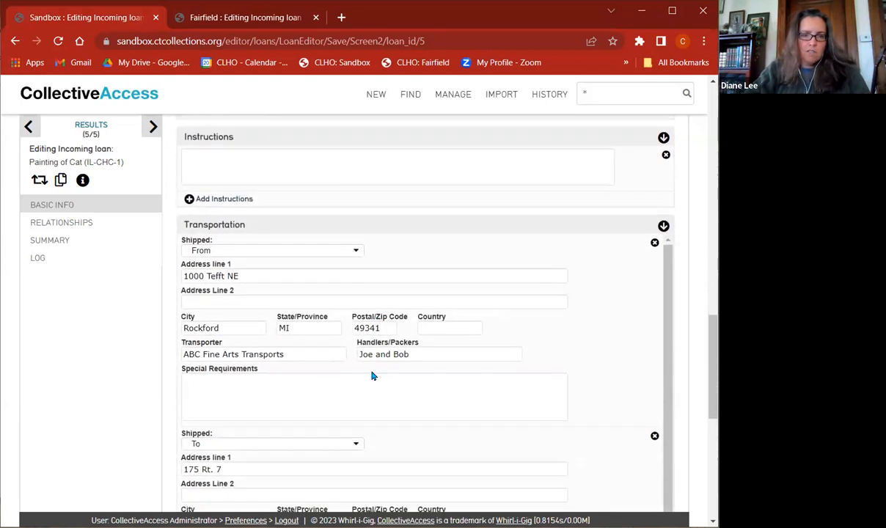
{"action": "scroll", "coordinate": [371, 375], "scroll_direction": "up", "scroll_amount": 6}
{"action": "scroll", "coordinate": [372, 376], "scroll_direction": "up", "scroll_amount": 5}
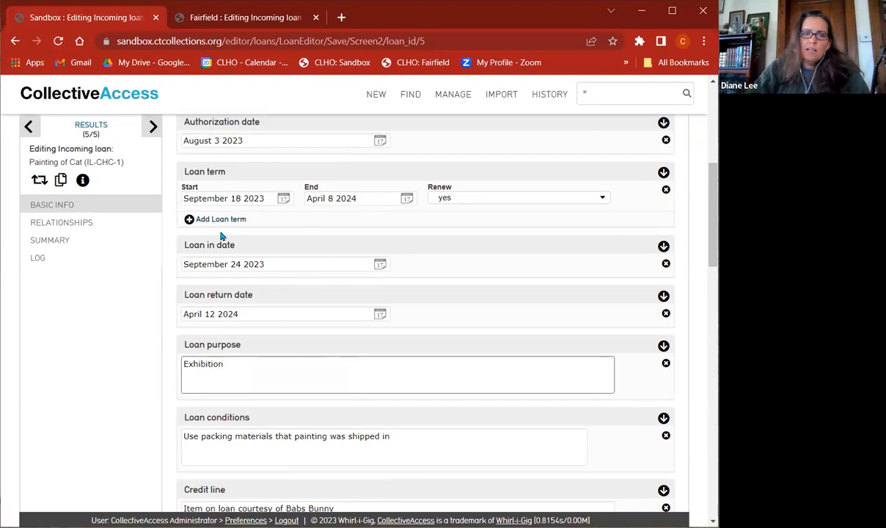
{"action": "left_click", "coordinate": [63, 223]}
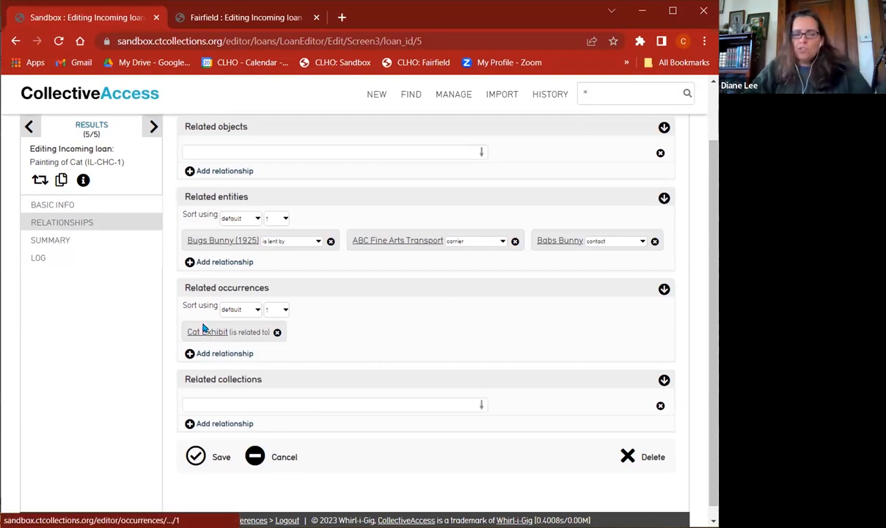
Return to the loan's basic info and review the loan purpose, loan conditions and credit line.
{"action": "left_click", "coordinate": [62, 210]}
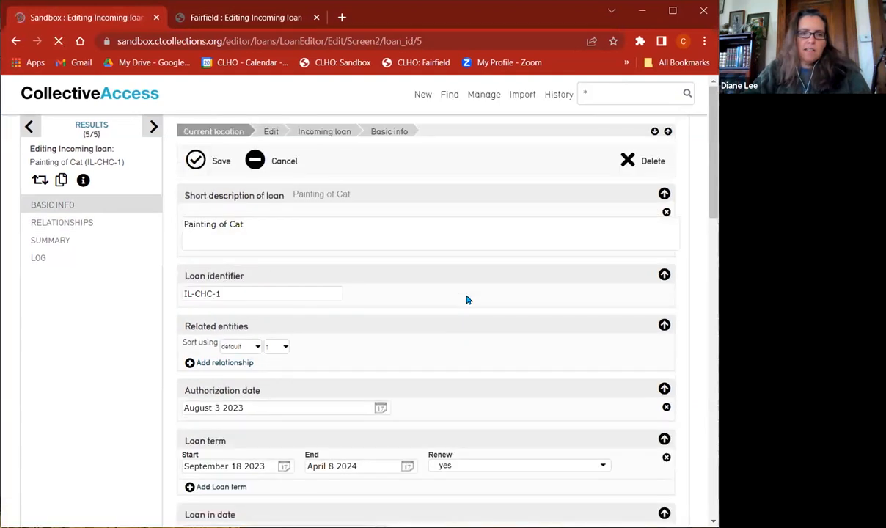
{"action": "scroll", "coordinate": [497, 291], "scroll_direction": "down", "scroll_amount": 3}
{"action": "scroll", "coordinate": [496, 291], "scroll_direction": "down", "scroll_amount": 3}
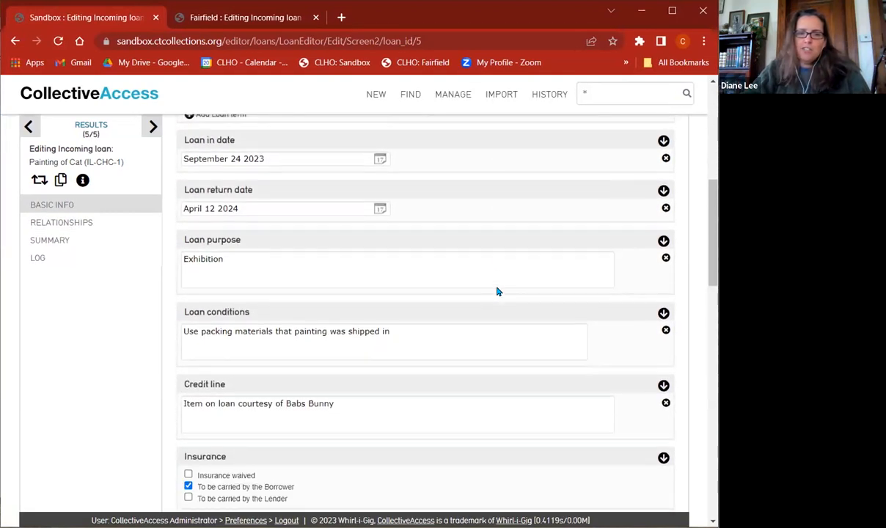
{"action": "left_click", "coordinate": [465, 267]}
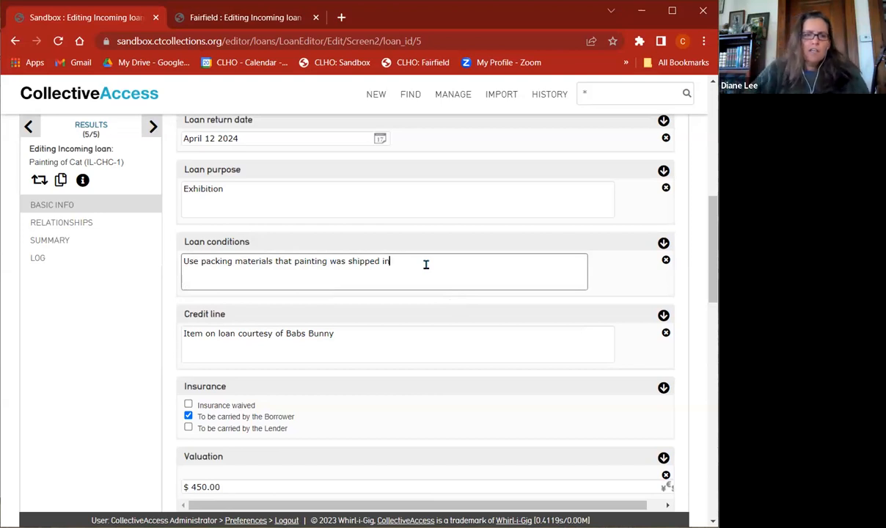
{"action": "left_click_drag", "start_coordinate": [397, 337], "coordinate": [166, 334]}
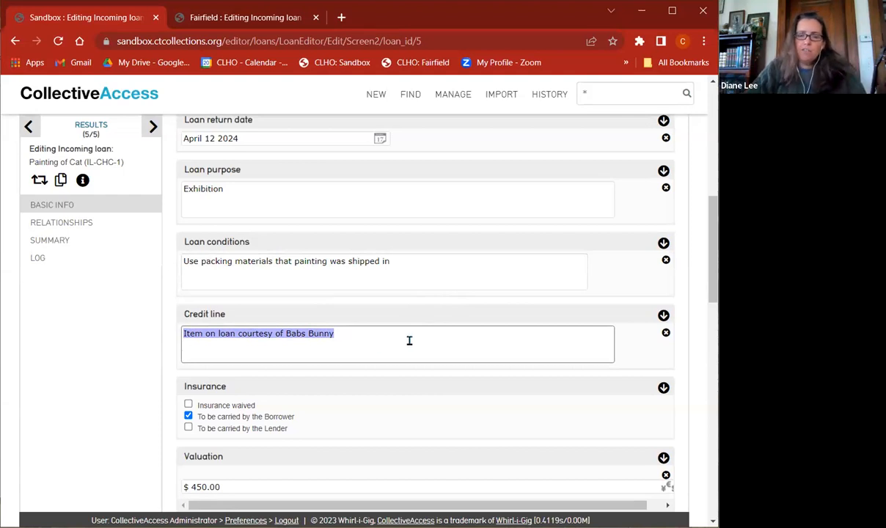
Review the loan's remaining basic info from insurance and valuation through transportation to condition upon arrival and loan notes.
{"action": "scroll", "coordinate": [408, 337], "scroll_direction": "down", "scroll_amount": 2}
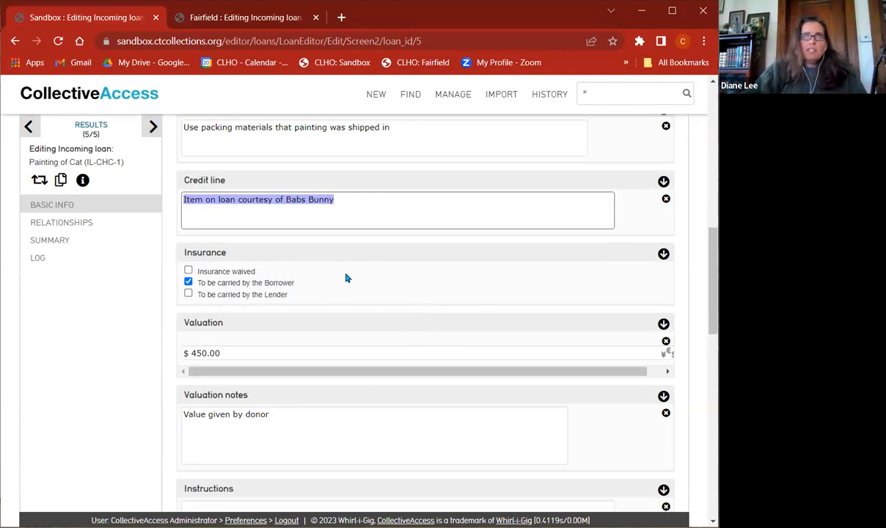
{"action": "scroll", "coordinate": [340, 404], "scroll_direction": "down", "scroll_amount": 2}
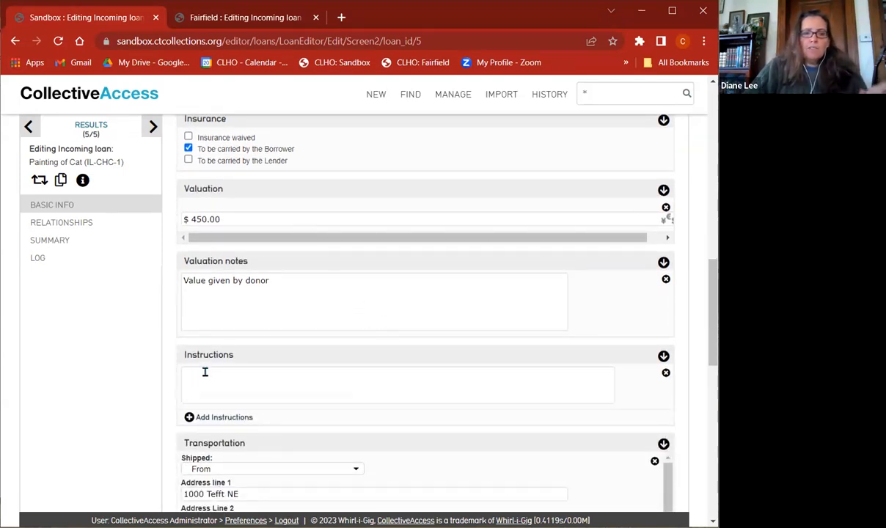
{"action": "scroll", "coordinate": [277, 342], "scroll_direction": "down", "scroll_amount": 3}
{"action": "scroll", "coordinate": [276, 344], "scroll_direction": "down", "scroll_amount": 5}
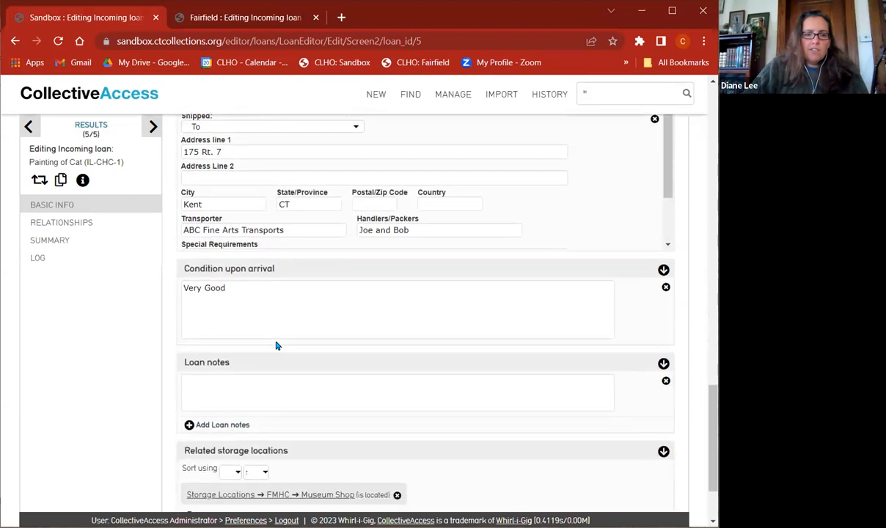
{"action": "left_click", "coordinate": [288, 330]}
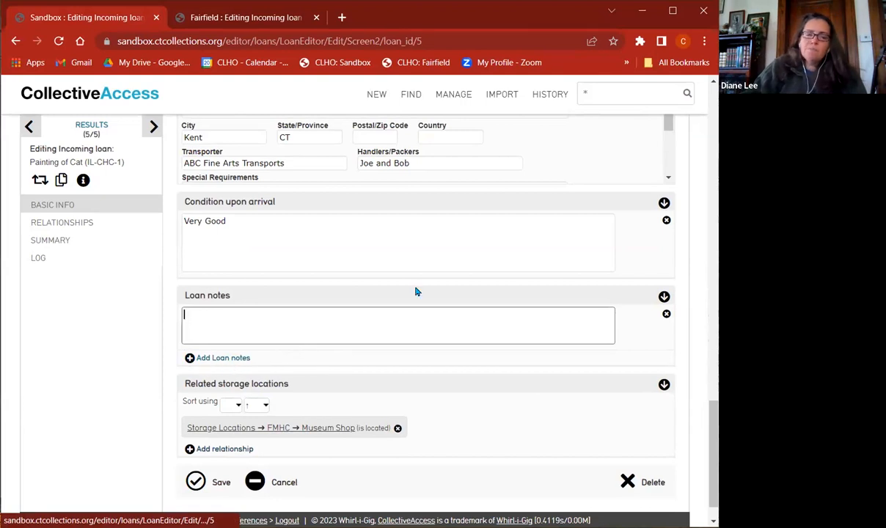
Add a second blank loan notes entry and move the cursor between the two note fields.
{"action": "left_click", "coordinate": [218, 359]}
{"action": "left_click", "coordinate": [224, 370]}
{"action": "left_click", "coordinate": [223, 325]}
{"action": "left_click", "coordinate": [225, 366]}
{"action": "left_click", "coordinate": [219, 325]}
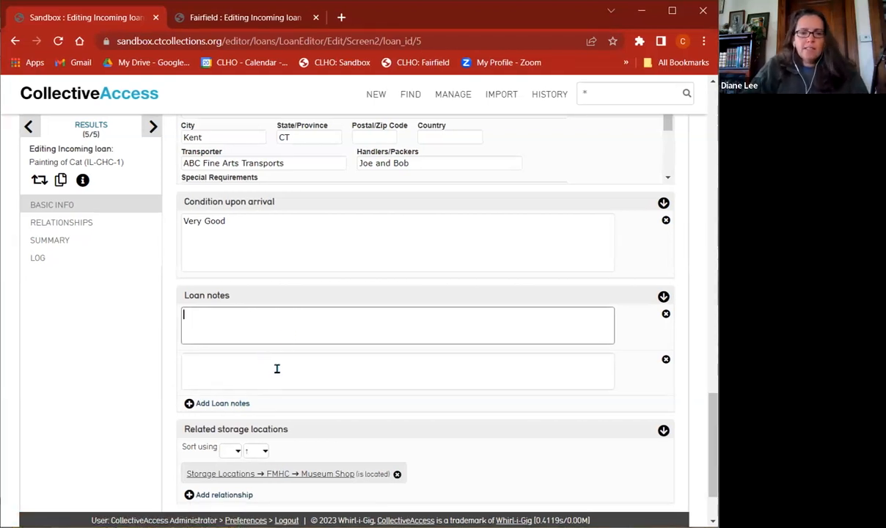
Go back to the credit line and review the insurance options, valuation, valuation notes and instructions fields.
{"action": "scroll", "coordinate": [275, 367], "scroll_direction": "down", "scroll_amount": 2}
{"action": "scroll", "coordinate": [281, 360], "scroll_direction": "up", "scroll_amount": 10}
{"action": "scroll", "coordinate": [281, 360], "scroll_direction": "down", "scroll_amount": 5}
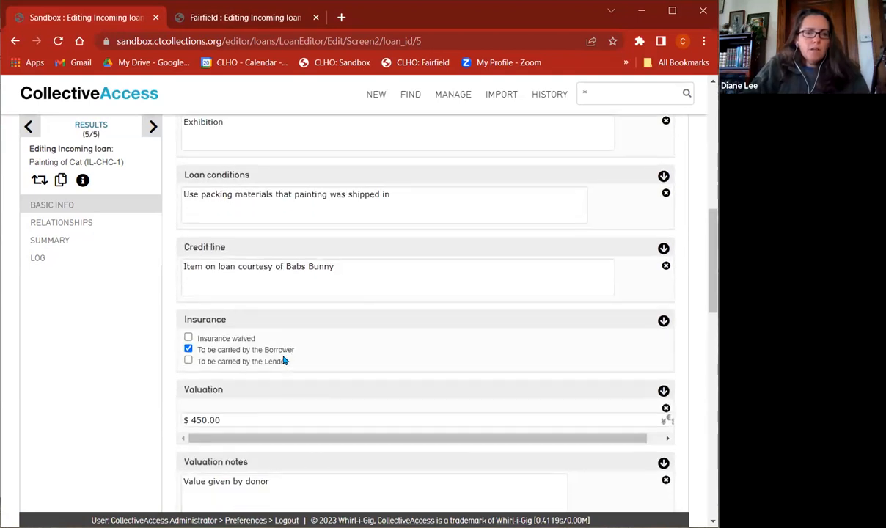
{"action": "scroll", "coordinate": [283, 361], "scroll_direction": "up", "scroll_amount": 1}
{"action": "left_click", "coordinate": [419, 287]}
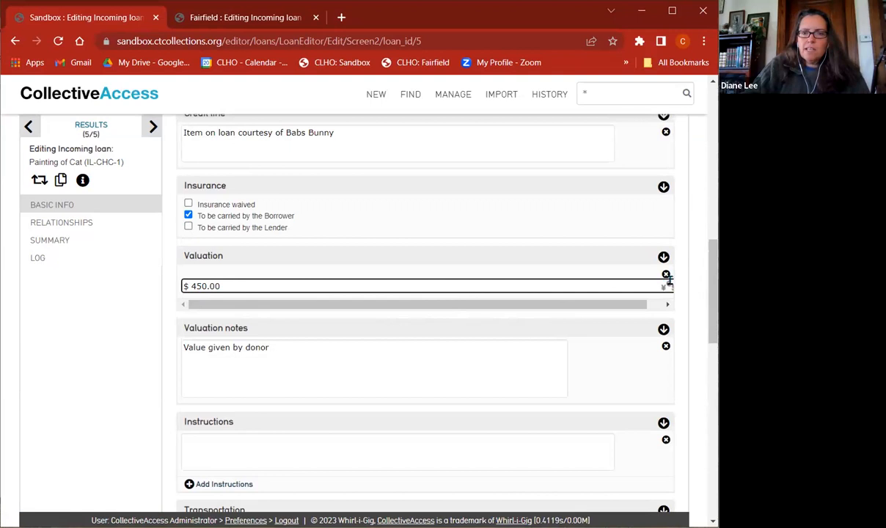
{"action": "left_click", "coordinate": [394, 374]}
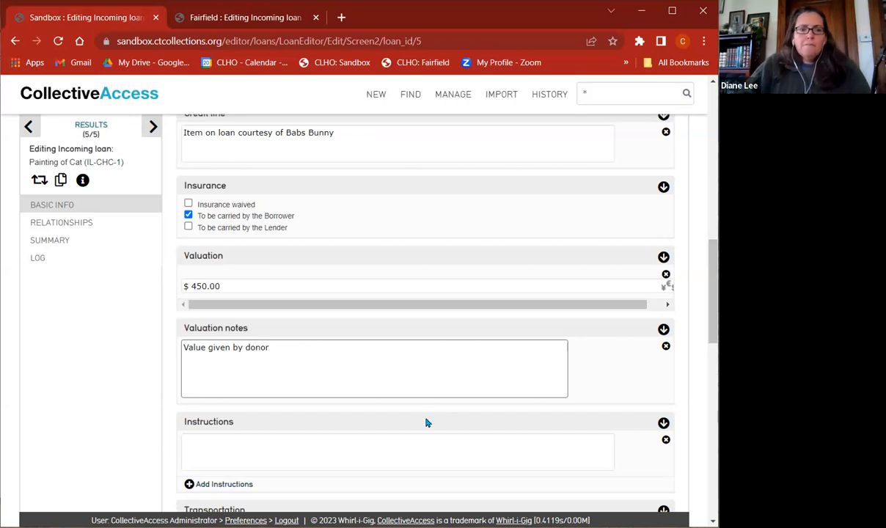
{"action": "scroll", "coordinate": [478, 358], "scroll_direction": "down", "scroll_amount": 1}
{"action": "left_click", "coordinate": [406, 370]}
{"action": "scroll", "coordinate": [409, 364], "scroll_direction": "down", "scroll_amount": 2}
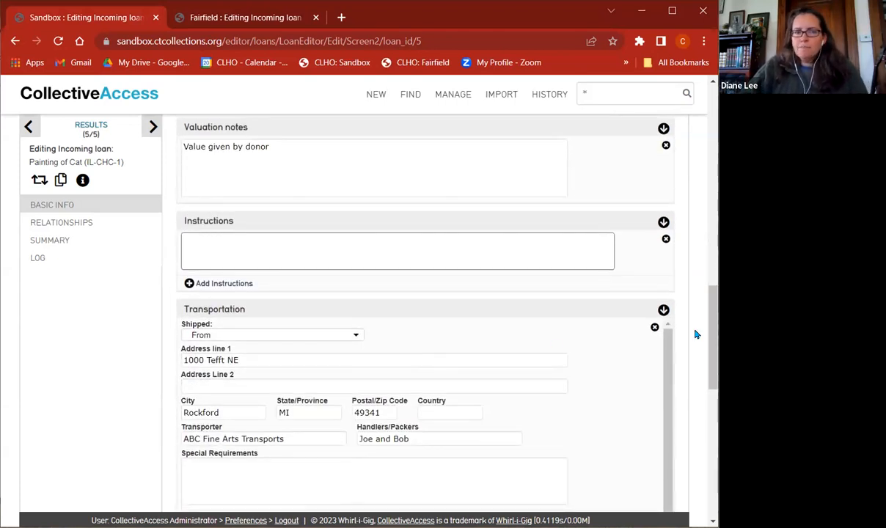
Review the transportation details of the shipped-from entry, including the transporter, handlers/packers and special requirements fields.
{"action": "scroll", "coordinate": [695, 332], "scroll_direction": "down", "scroll_amount": 2}
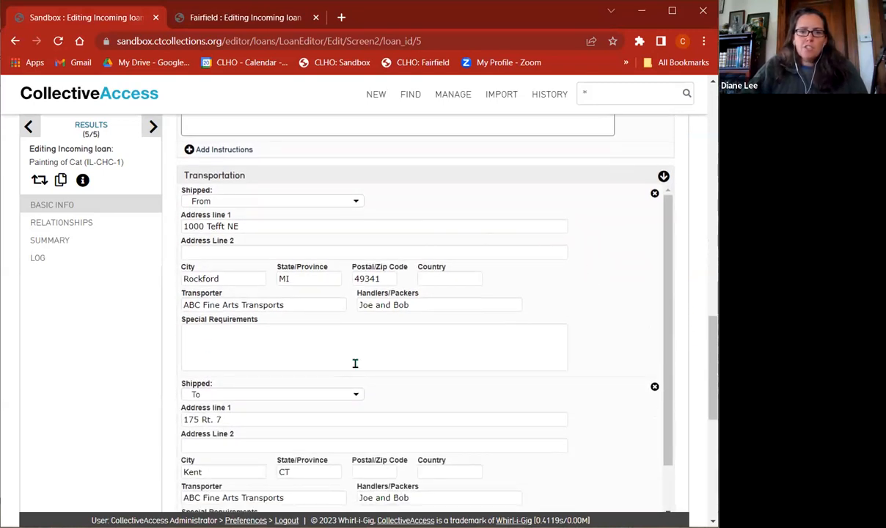
{"action": "scroll", "coordinate": [355, 363], "scroll_direction": "down", "scroll_amount": 1}
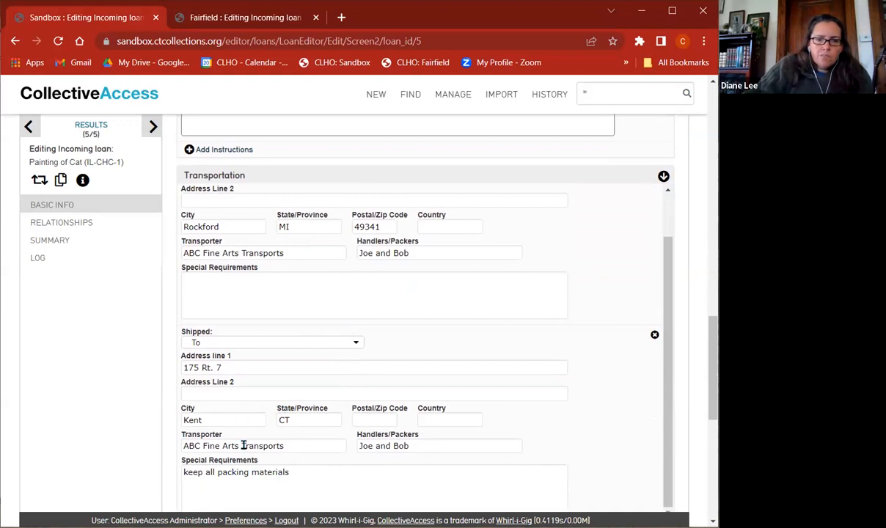
{"action": "left_click", "coordinate": [246, 253]}
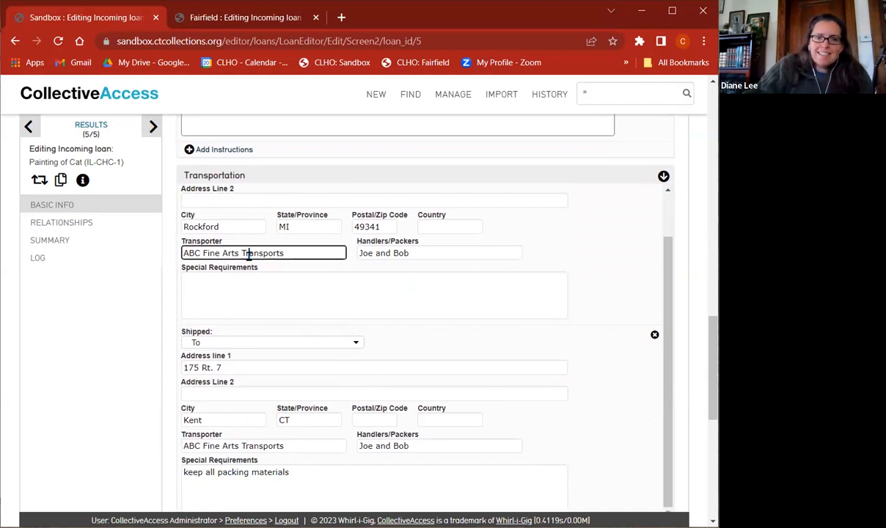
{"action": "double_click", "coordinate": [249, 252]}
{"action": "left_click", "coordinate": [306, 250]}
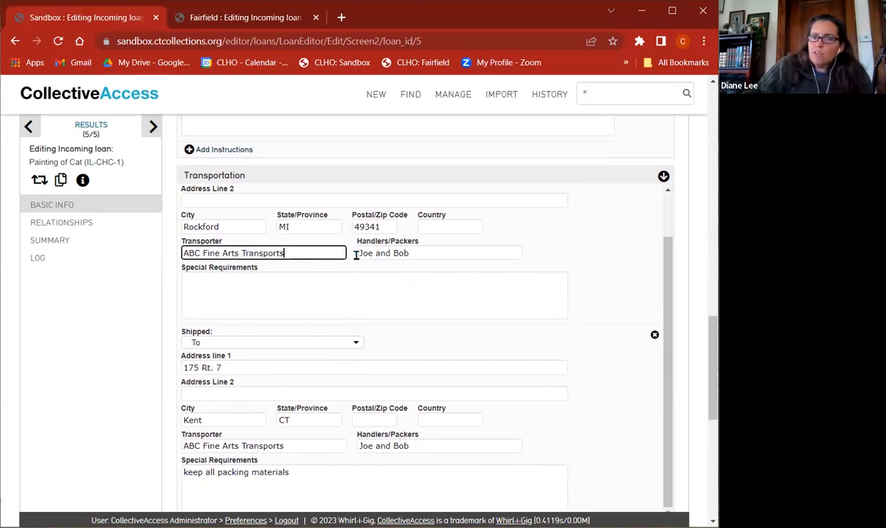
{"action": "left_click", "coordinate": [429, 248]}
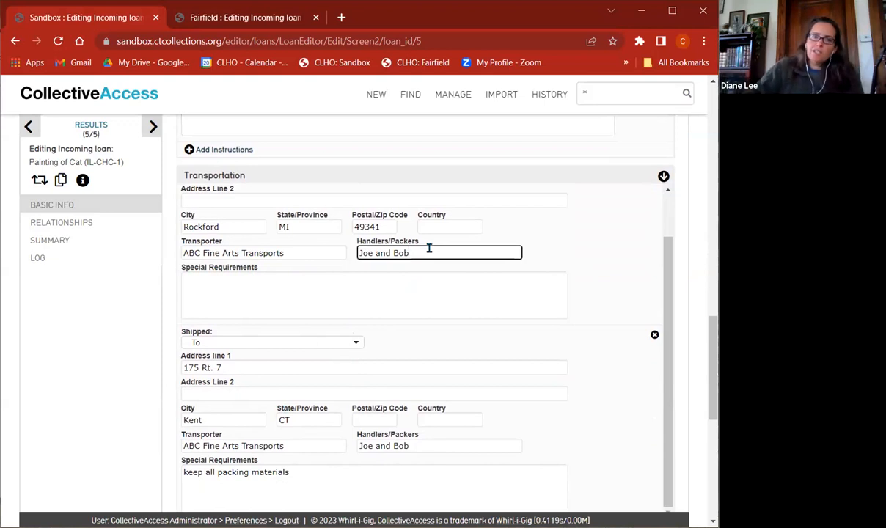
{"action": "left_click", "coordinate": [319, 252]}
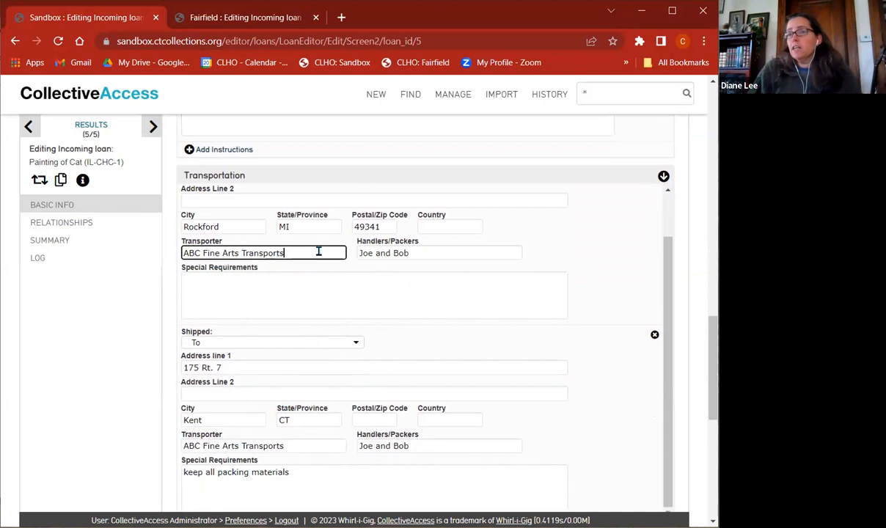
{"action": "left_click", "coordinate": [454, 255]}
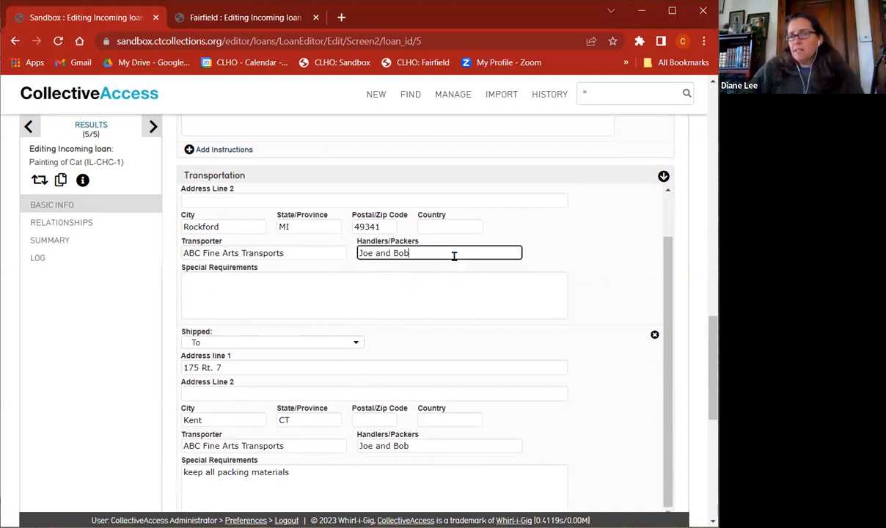
{"action": "left_click", "coordinate": [472, 300]}
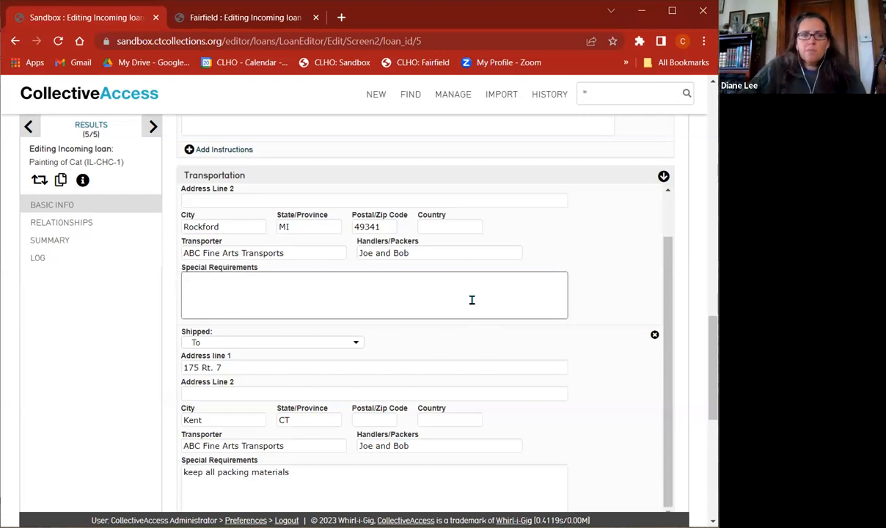
Review the shipped-to entry, condition upon arrival, loan notes and related storage locations of the loan.
{"action": "scroll", "coordinate": [472, 300], "scroll_direction": "down", "scroll_amount": 1}
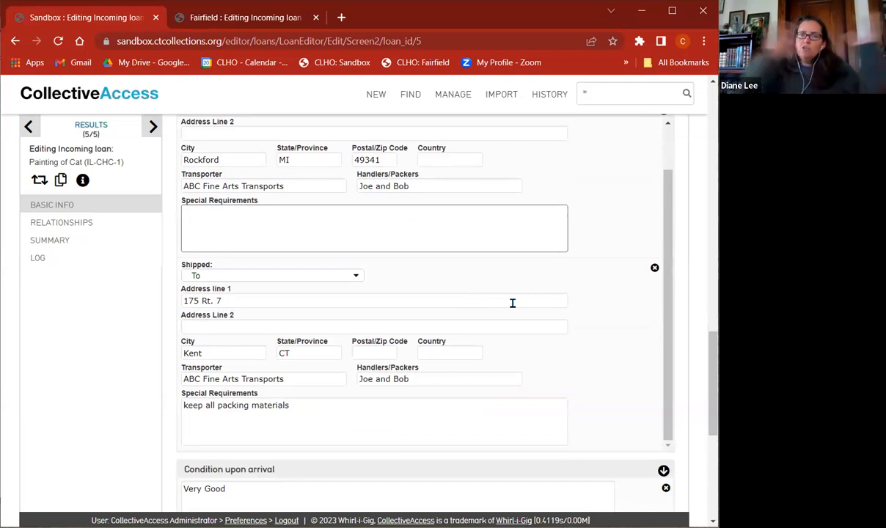
{"action": "scroll", "coordinate": [447, 276], "scroll_direction": "down", "scroll_amount": 4}
{"action": "left_click", "coordinate": [420, 233]}
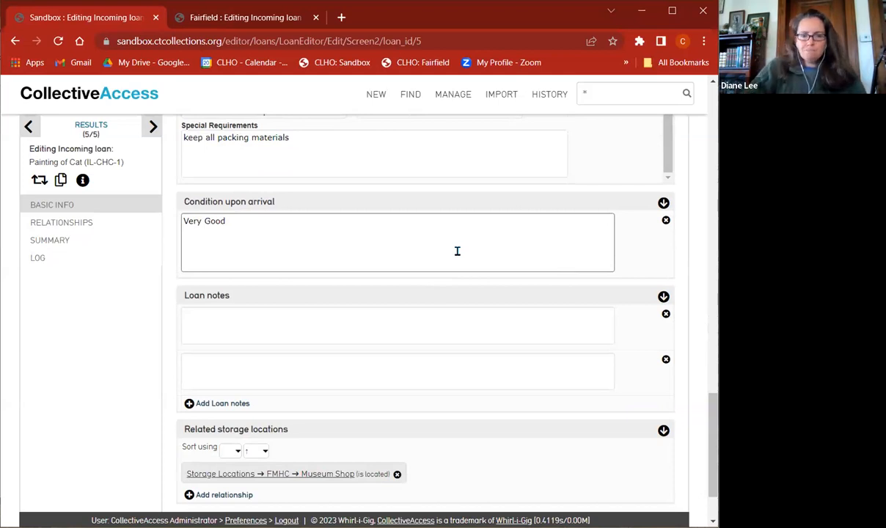
{"action": "scroll", "coordinate": [455, 257], "scroll_direction": "down", "scroll_amount": 2}
{"action": "left_click", "coordinate": [499, 383]}
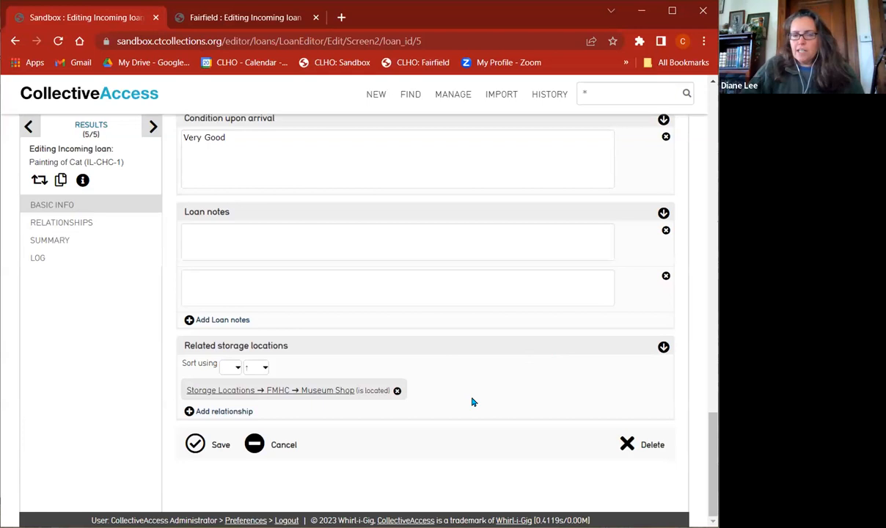
Leave the basic info without saving the changes and open the loan's relationships.
{"action": "scroll", "coordinate": [421, 421], "scroll_direction": "up", "scroll_amount": 5}
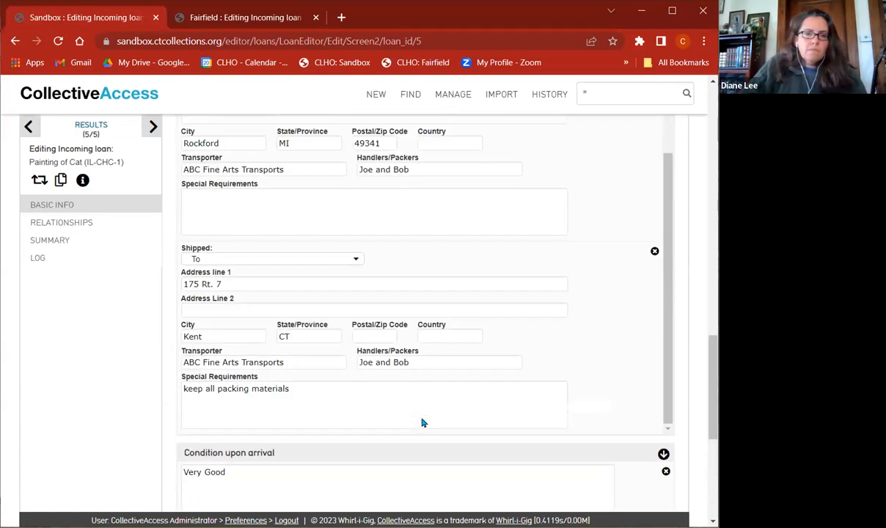
{"action": "scroll", "coordinate": [425, 383], "scroll_direction": "up", "scroll_amount": 1}
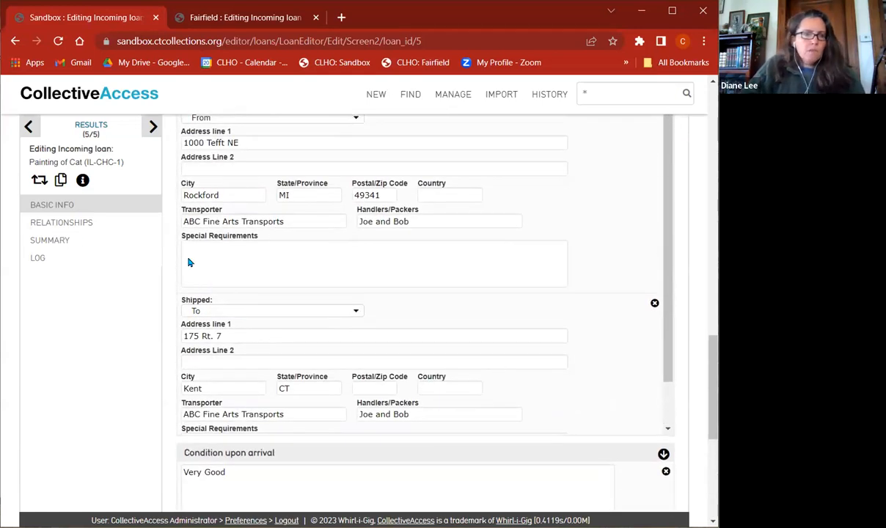
{"action": "left_click", "coordinate": [59, 224]}
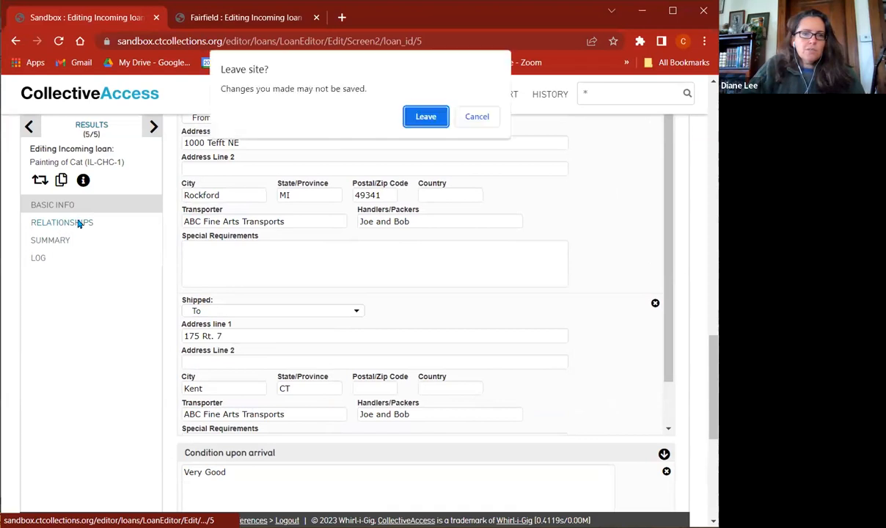
{"action": "left_click", "coordinate": [424, 118]}
Examine the relationship types available for the Babs Bunny entity and add a blank related entity row.
{"action": "left_click", "coordinate": [340, 219]}
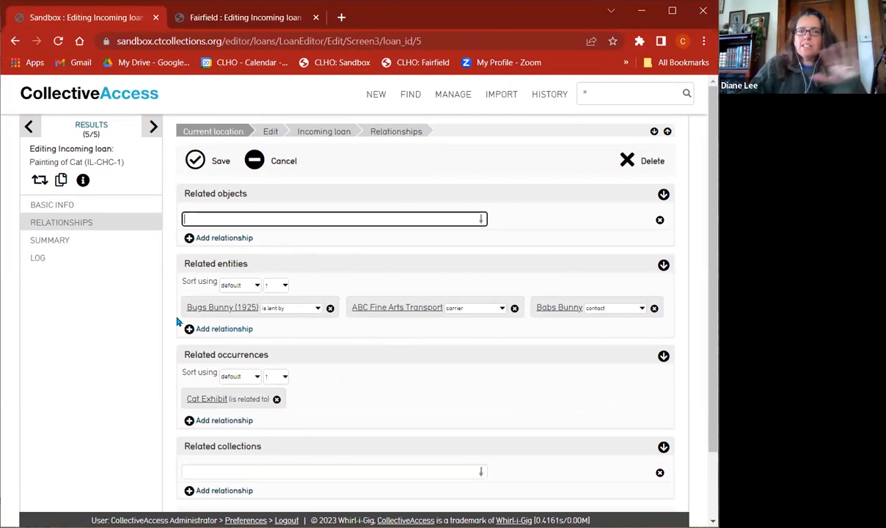
{"action": "left_click", "coordinate": [625, 308]}
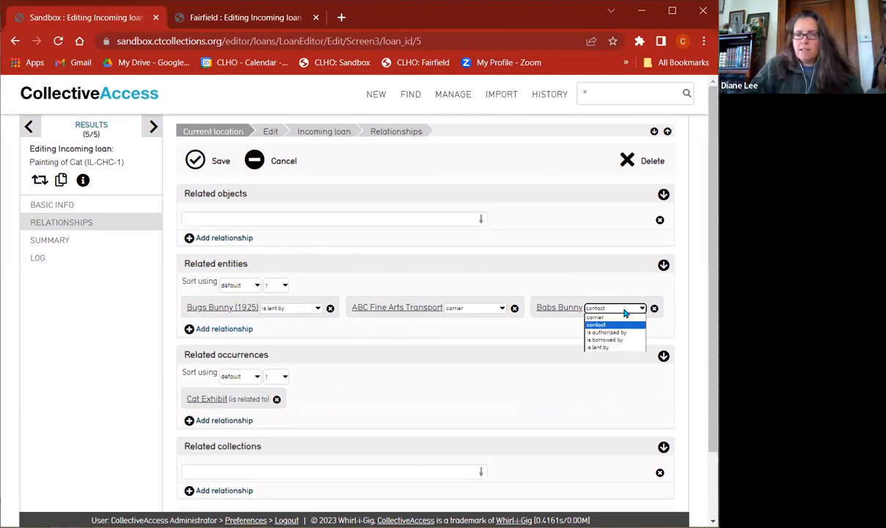
{"action": "left_click", "coordinate": [219, 329]}
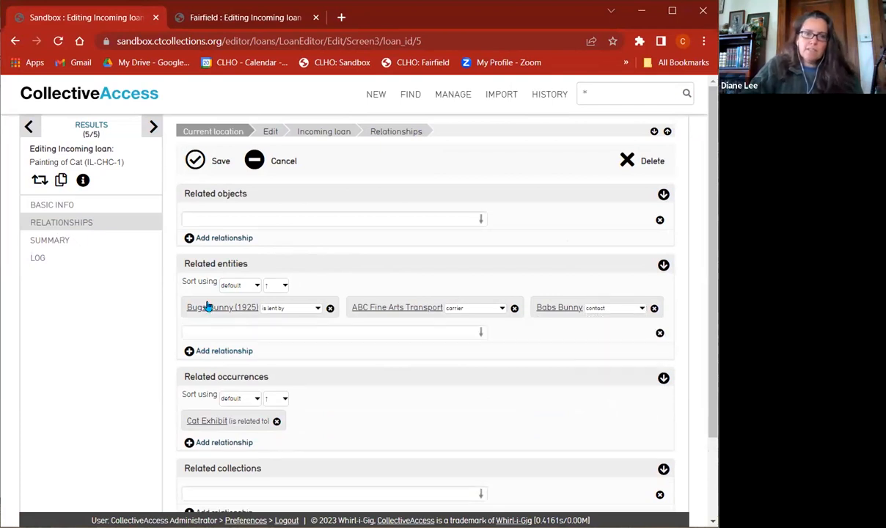
Open the related entity Bugs Bunny from the loan without saving the changes, and look over its basic info.
{"action": "scroll", "coordinate": [340, 352], "scroll_direction": "down", "scroll_amount": 2}
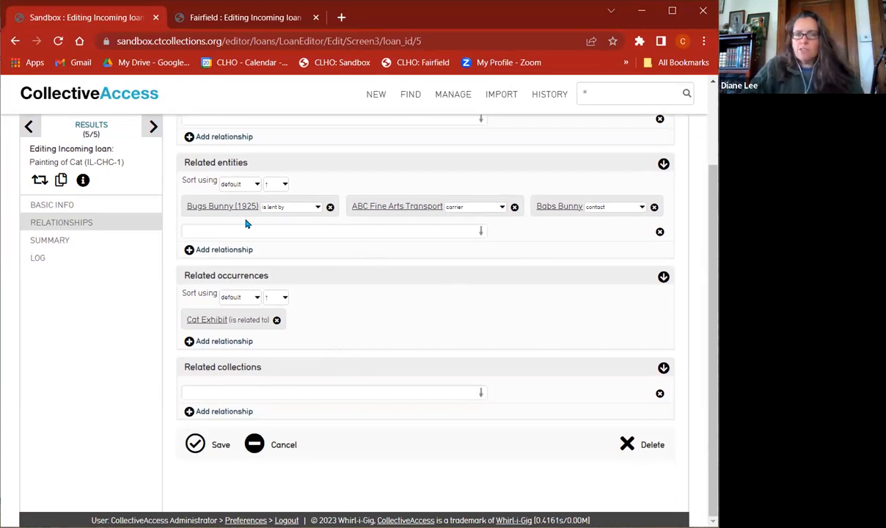
{"action": "left_click", "coordinate": [210, 206]}
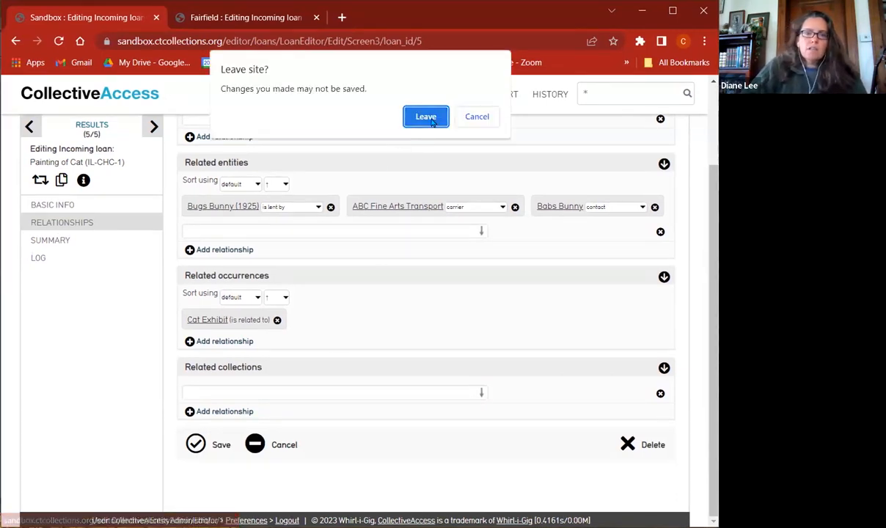
{"action": "left_click", "coordinate": [427, 119]}
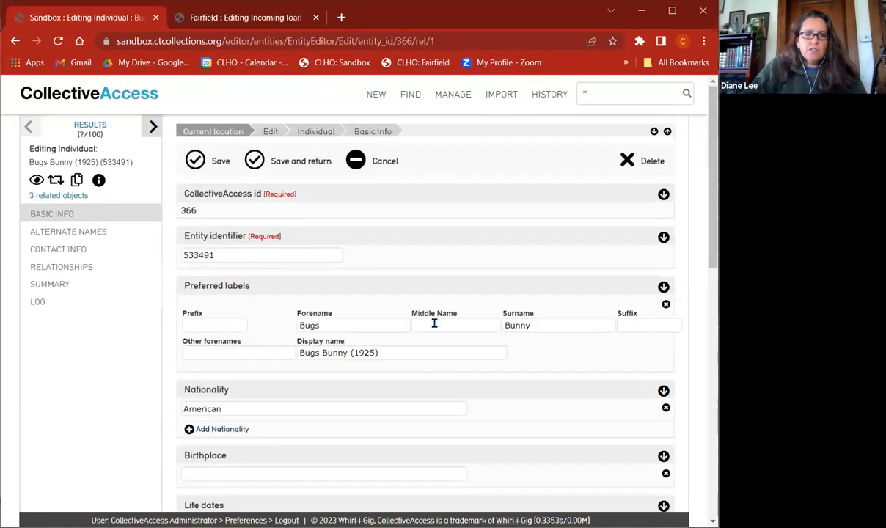
{"action": "scroll", "coordinate": [434, 323], "scroll_direction": "down", "scroll_amount": 2}
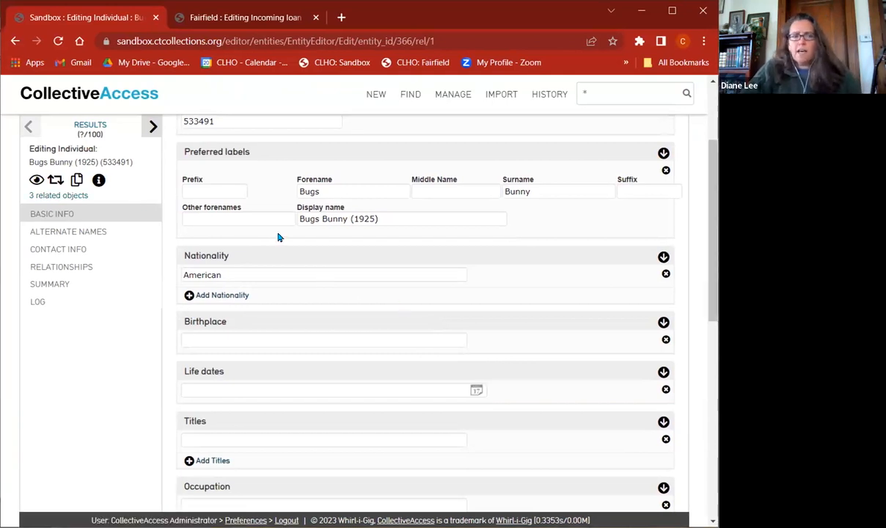
Review the Bugs Bunny entity's relationships, including its related objects, collections and loans.
{"action": "left_click", "coordinate": [98, 264]}
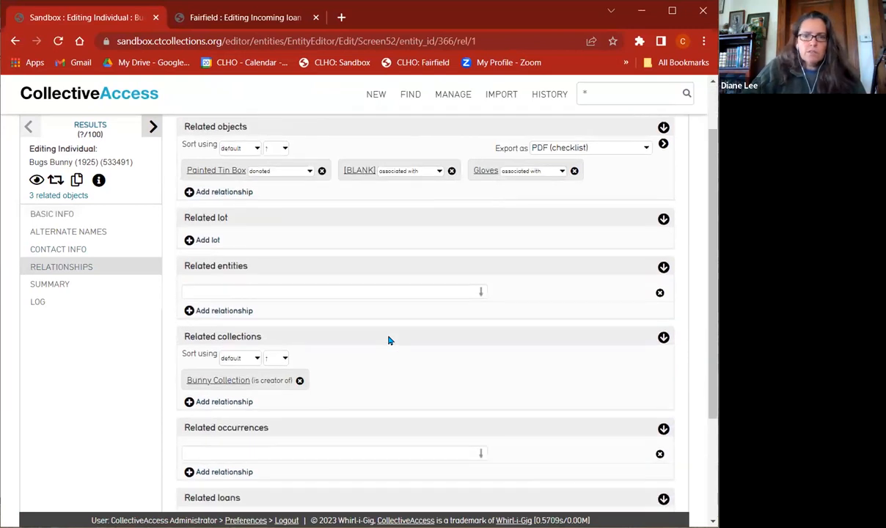
{"action": "scroll", "coordinate": [390, 340], "scroll_direction": "down", "scroll_amount": 3}
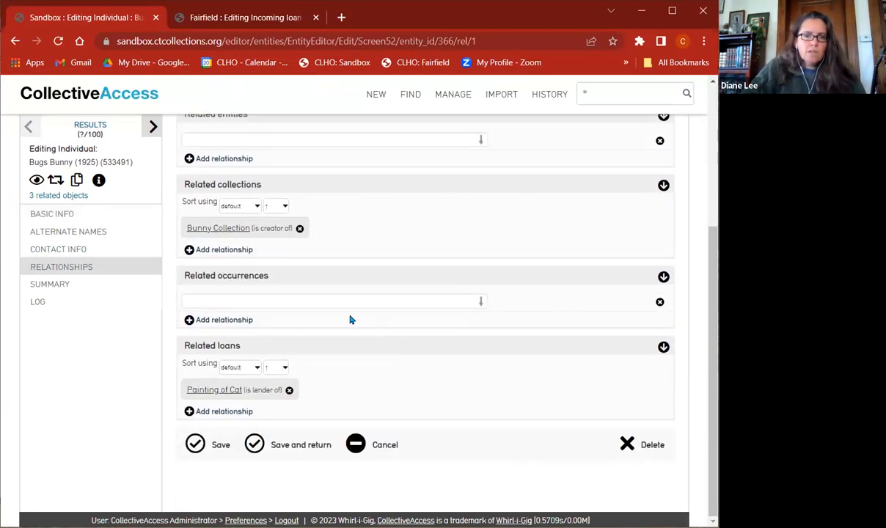
{"action": "scroll", "coordinate": [345, 242], "scroll_direction": "up", "scroll_amount": 1}
{"action": "scroll", "coordinate": [345, 242], "scroll_direction": "up", "scroll_amount": 2}
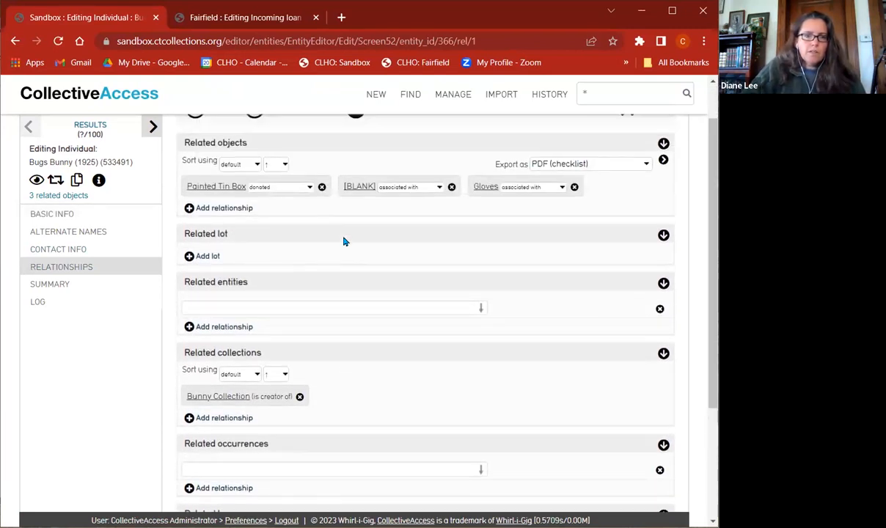
{"action": "scroll", "coordinate": [344, 242], "scroll_direction": "down", "scroll_amount": 2}
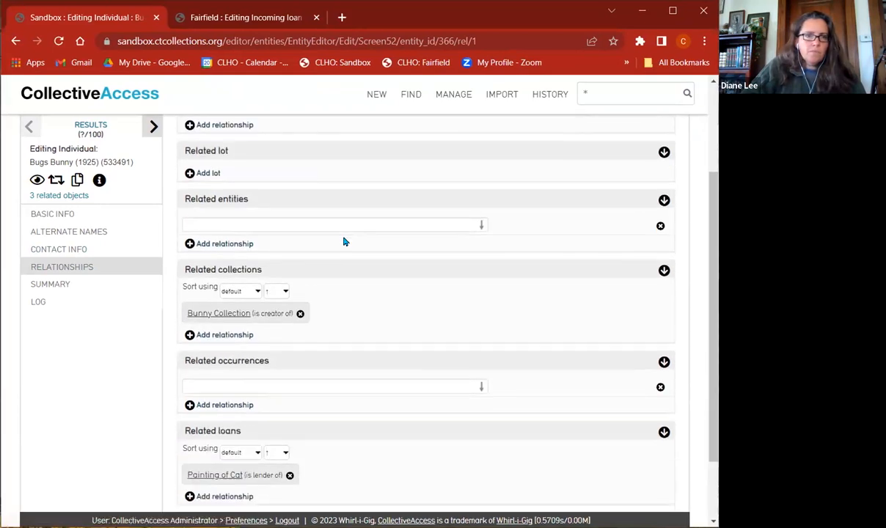
{"action": "scroll", "coordinate": [333, 278], "scroll_direction": "up", "scroll_amount": 2}
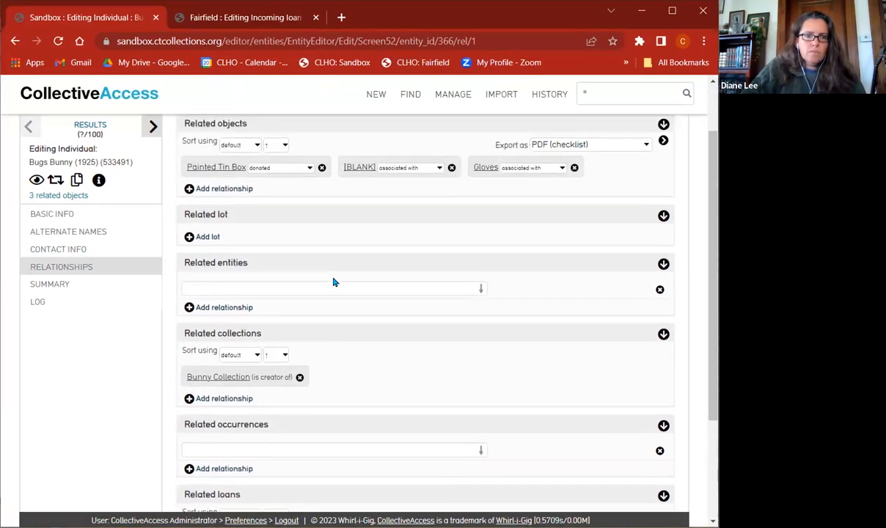
{"action": "scroll", "coordinate": [334, 283], "scroll_direction": "down", "scroll_amount": 3}
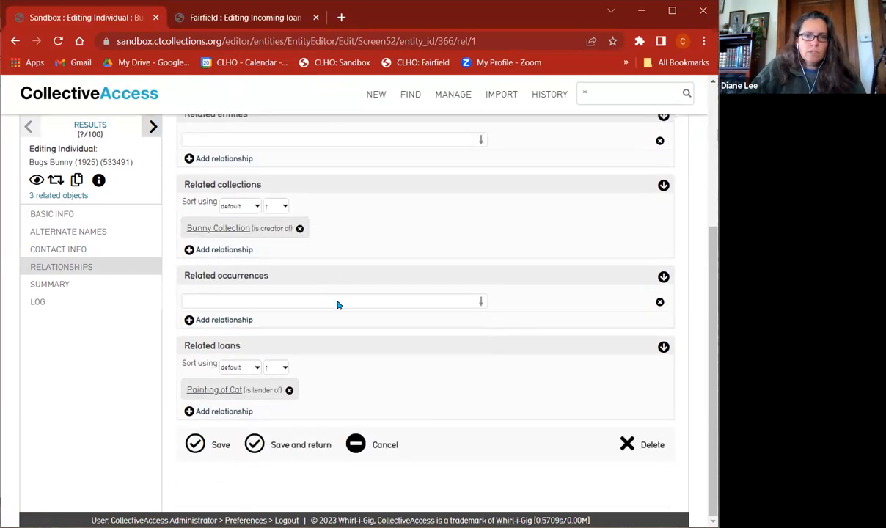
Go back to the Painting of Cat loan through the entity's related loans and open the loan's relationships.
{"action": "left_click", "coordinate": [215, 390]}
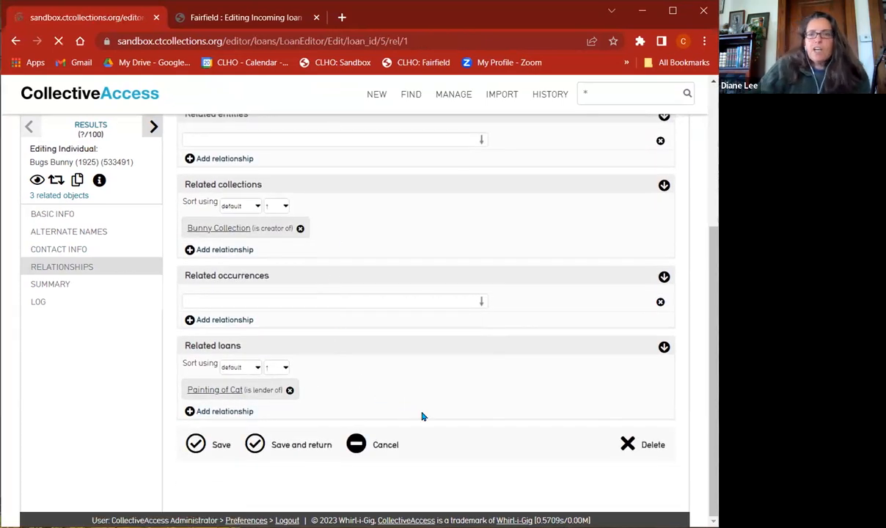
{"action": "scroll", "coordinate": [456, 339], "scroll_direction": "down", "scroll_amount": 2}
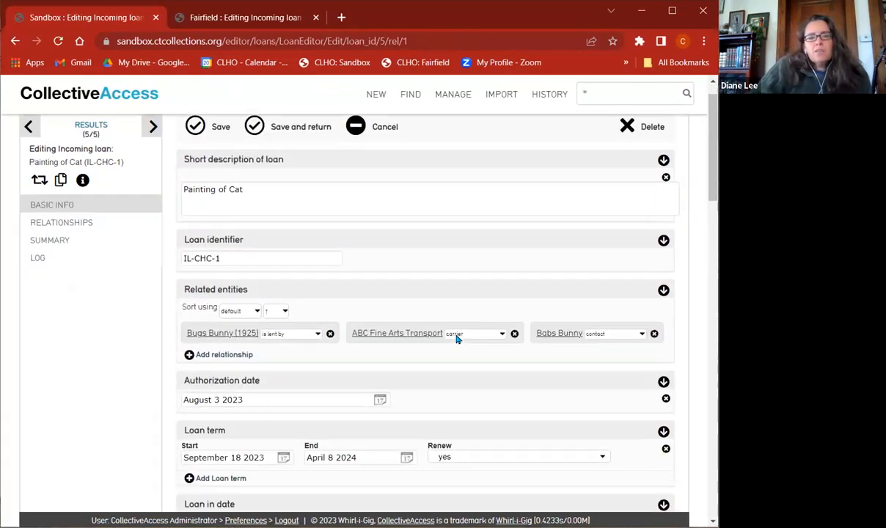
{"action": "left_click", "coordinate": [73, 222]}
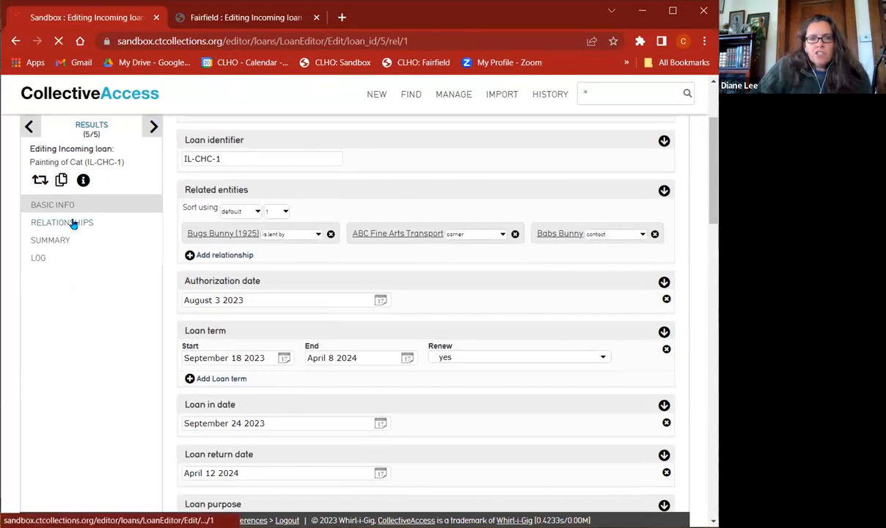
Open the related Cat Exhibit record and review its basic info, including the required exhibition ID number and the exhibition dates.
{"action": "scroll", "coordinate": [504, 363], "scroll_direction": "down", "scroll_amount": 1}
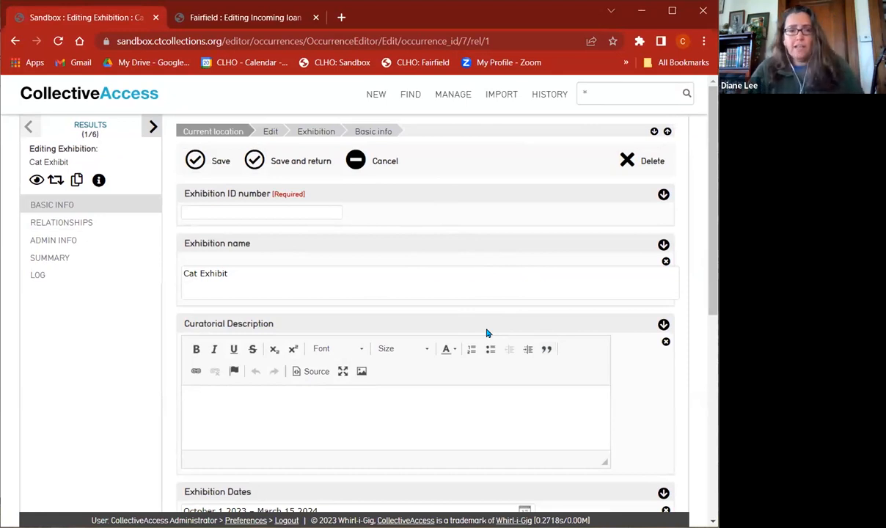
{"action": "left_click_drag", "start_coordinate": [314, 196], "coordinate": [270, 194]}
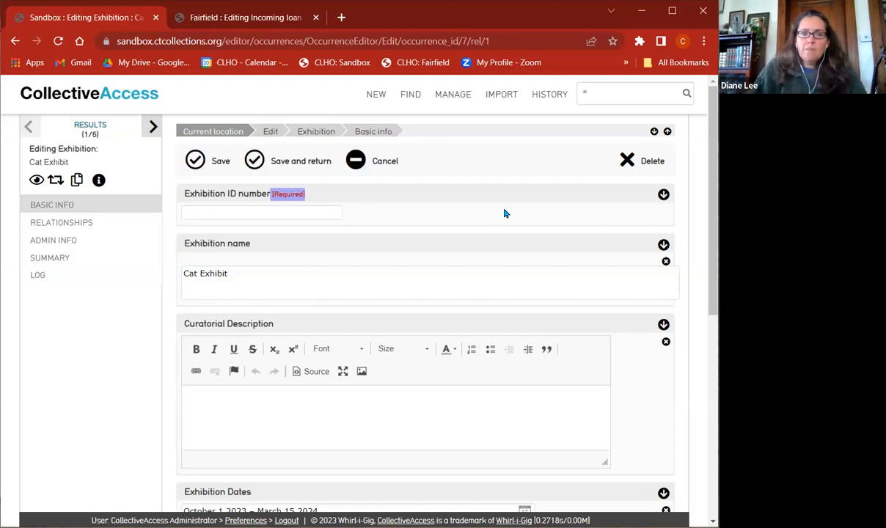
{"action": "left_click", "coordinate": [300, 196]}
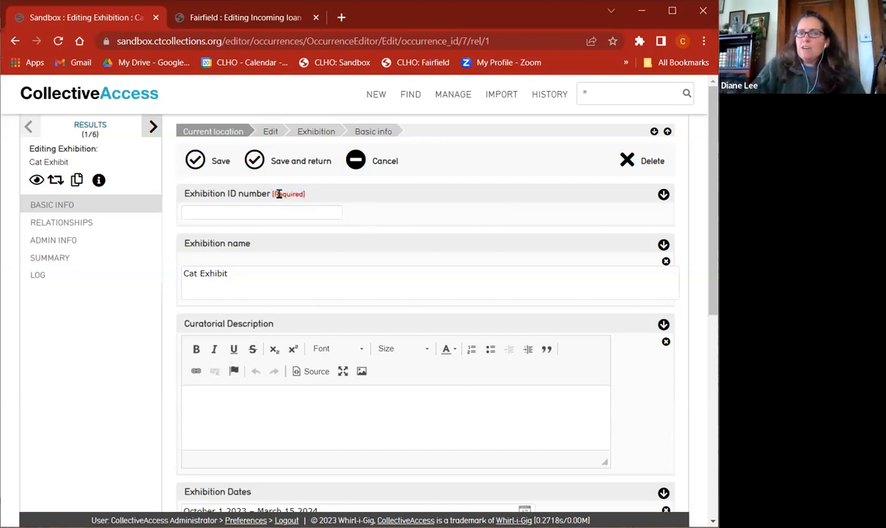
{"action": "left_click_drag", "start_coordinate": [270, 193], "coordinate": [303, 195]}
{"action": "left_click", "coordinate": [418, 213]}
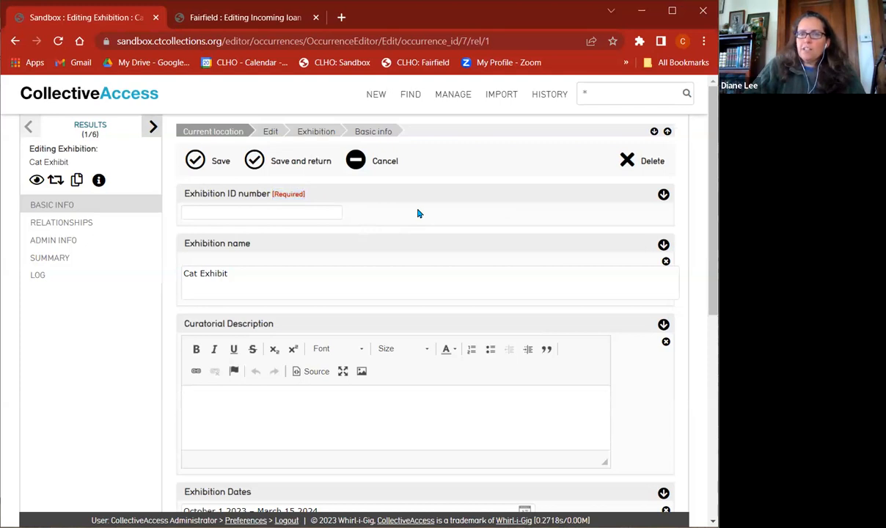
{"action": "scroll", "coordinate": [438, 230], "scroll_direction": "down", "scroll_amount": 5}
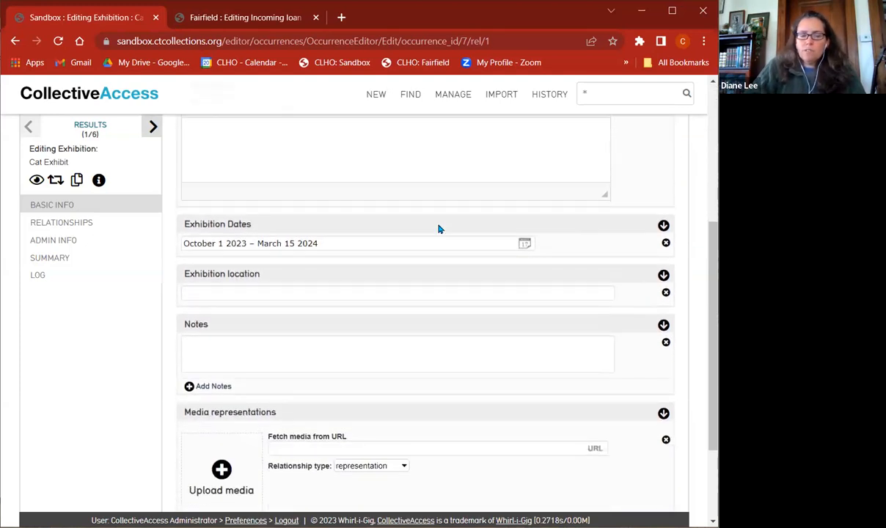
{"action": "scroll", "coordinate": [437, 225], "scroll_direction": "up", "scroll_amount": 5}
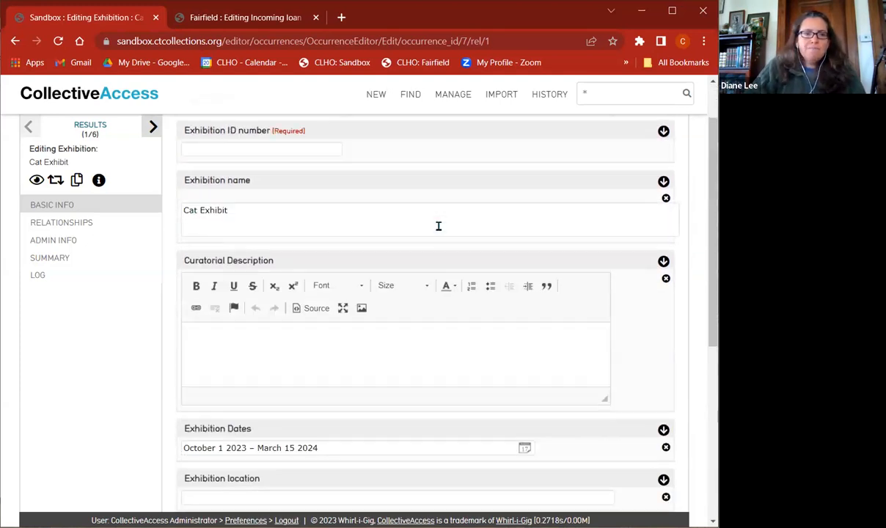
Return to the Painting of Cat loan's relationships and review its related objects, entities, occurrences and collections.
{"action": "left_click", "coordinate": [15, 41]}
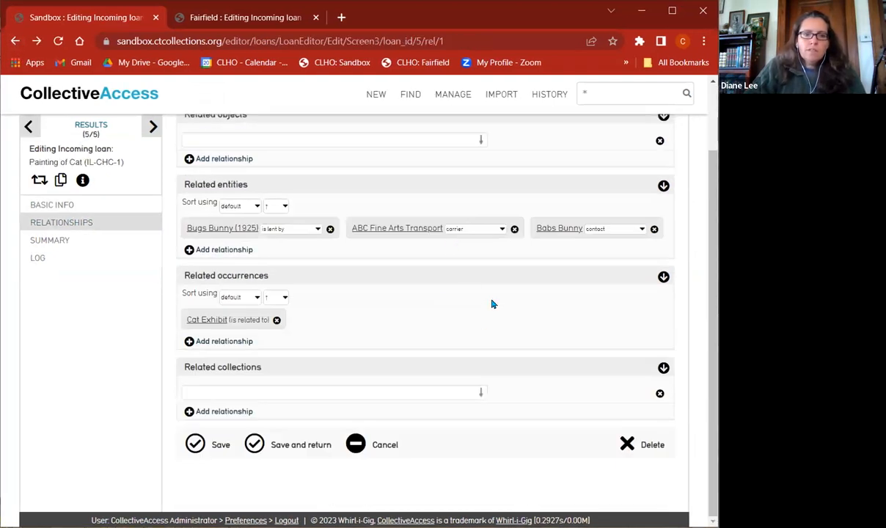
{"action": "scroll", "coordinate": [560, 375], "scroll_direction": "up", "scroll_amount": 2}
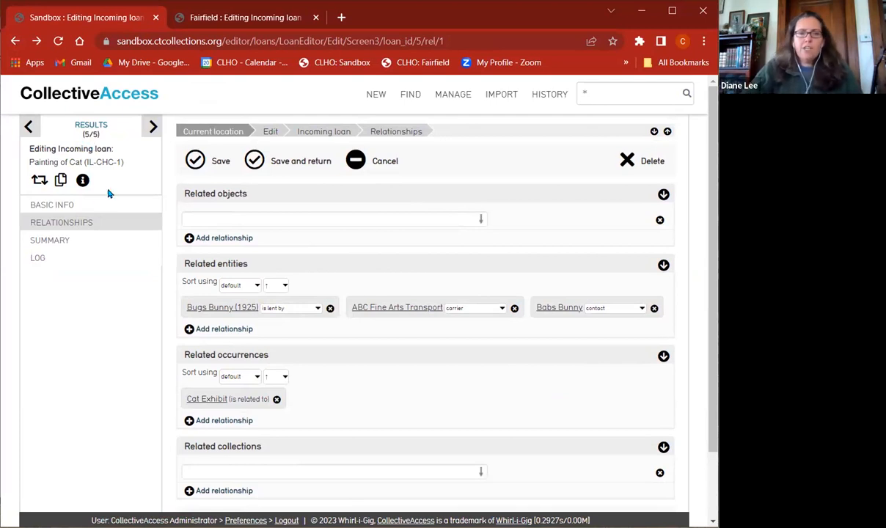
{"action": "scroll", "coordinate": [399, 388], "scroll_direction": "down", "scroll_amount": 1}
{"action": "scroll", "coordinate": [398, 388], "scroll_direction": "down", "scroll_amount": 2}
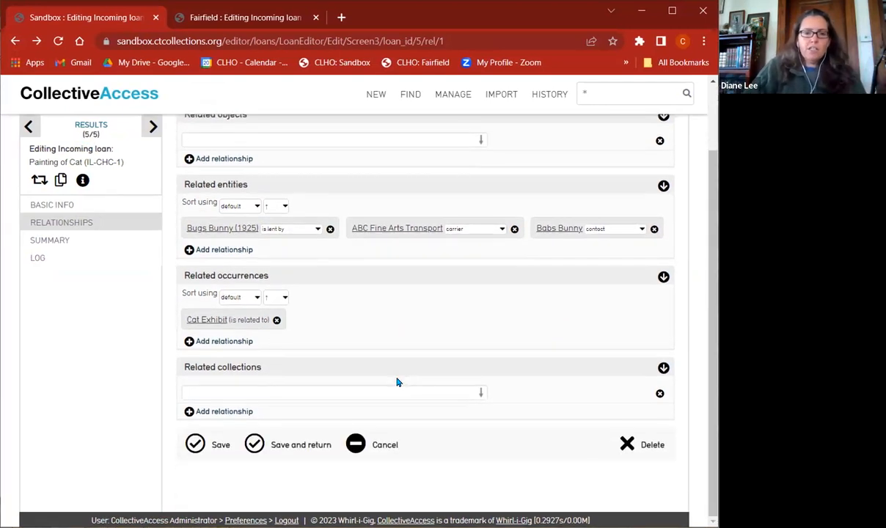
{"action": "left_click", "coordinate": [396, 392]}
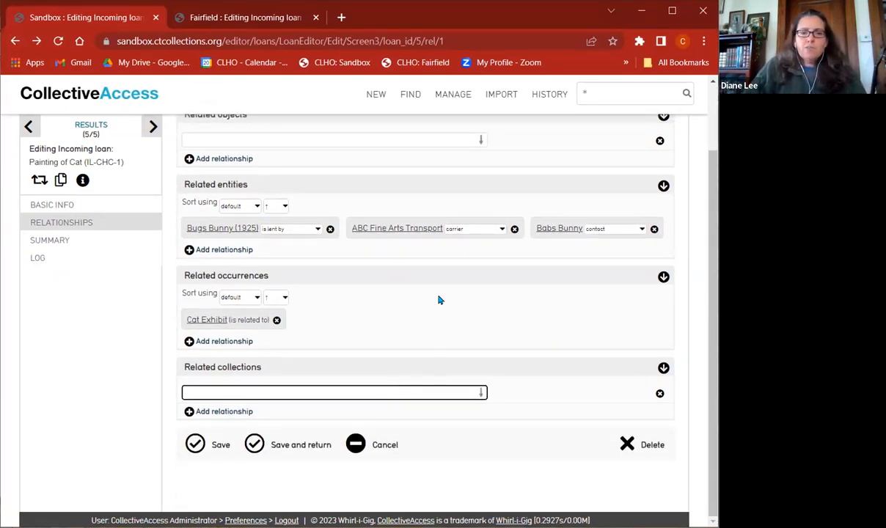
{"action": "scroll", "coordinate": [439, 299], "scroll_direction": "up", "scroll_amount": 3}
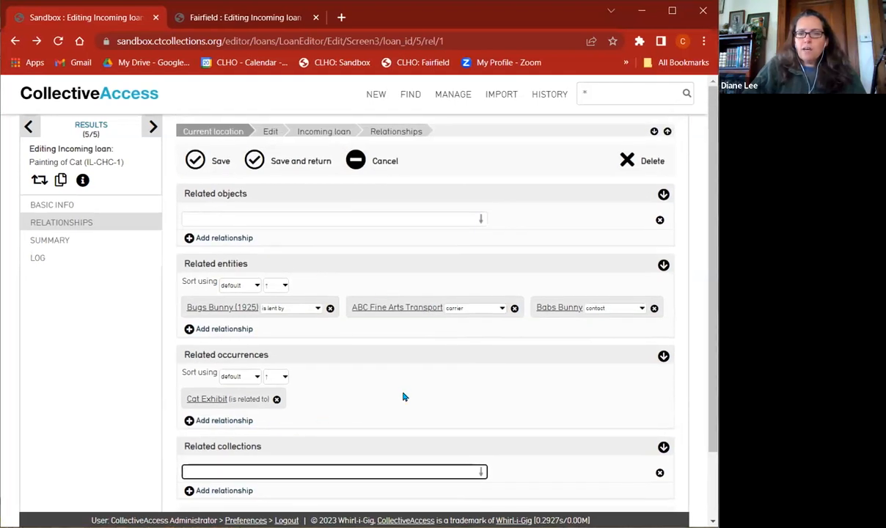
{"action": "scroll", "coordinate": [403, 385], "scroll_direction": "down", "scroll_amount": 3}
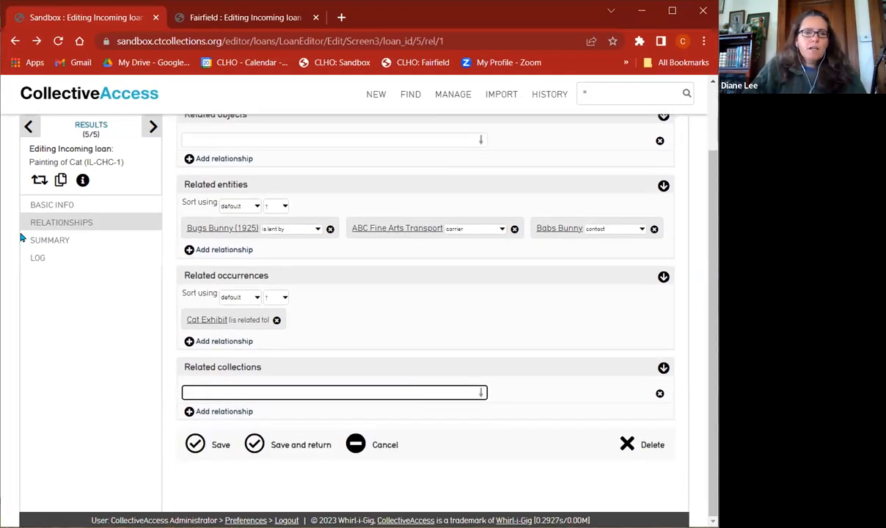
Open the loan's summary, check the available display formats and read through the listed loan details.
{"action": "left_click", "coordinate": [50, 240]}
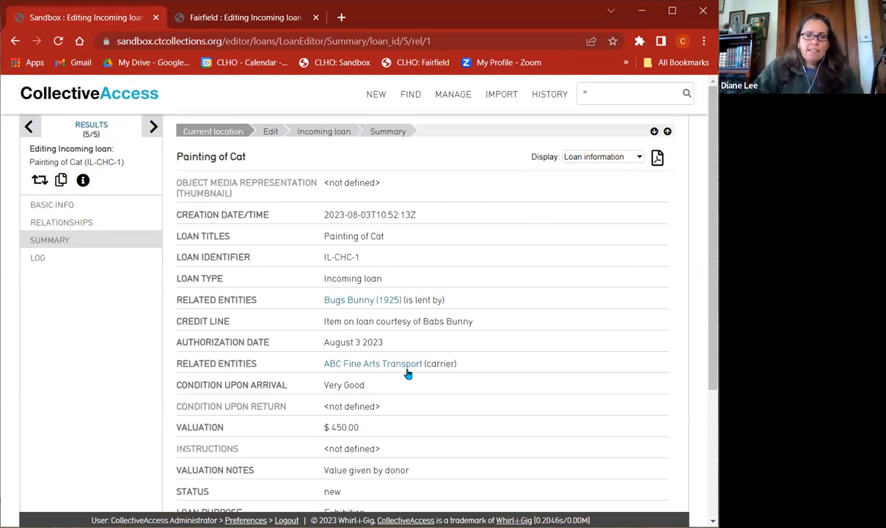
{"action": "left_click_drag", "start_coordinate": [189, 405], "coordinate": [316, 409]}
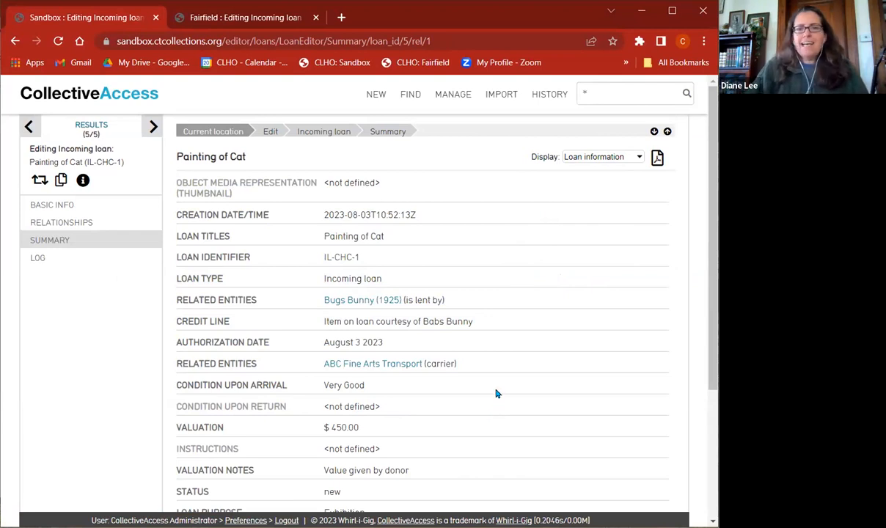
{"action": "left_click", "coordinate": [609, 161]}
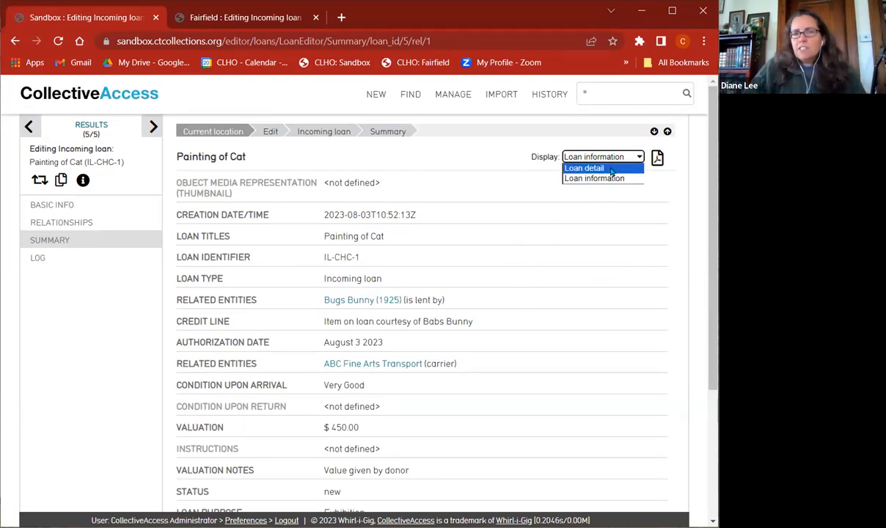
{"action": "left_click", "coordinate": [503, 159]}
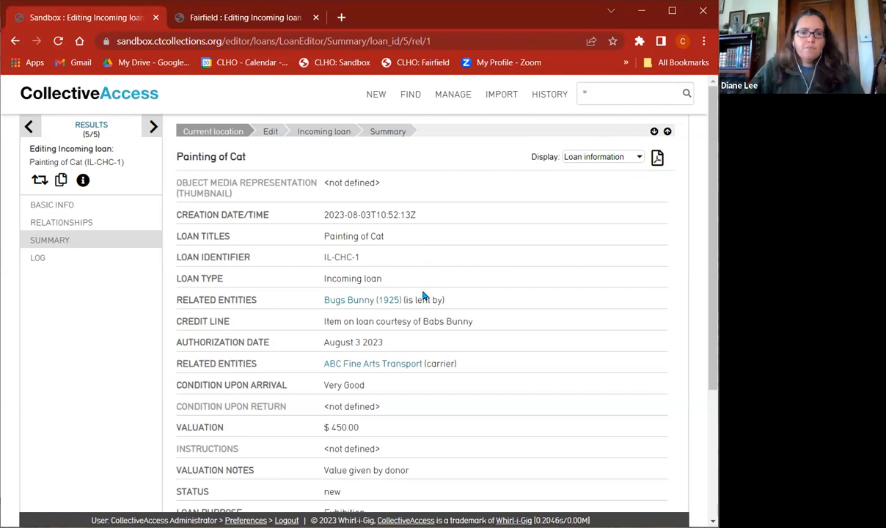
{"action": "scroll", "coordinate": [402, 279], "scroll_direction": "down", "scroll_amount": 3}
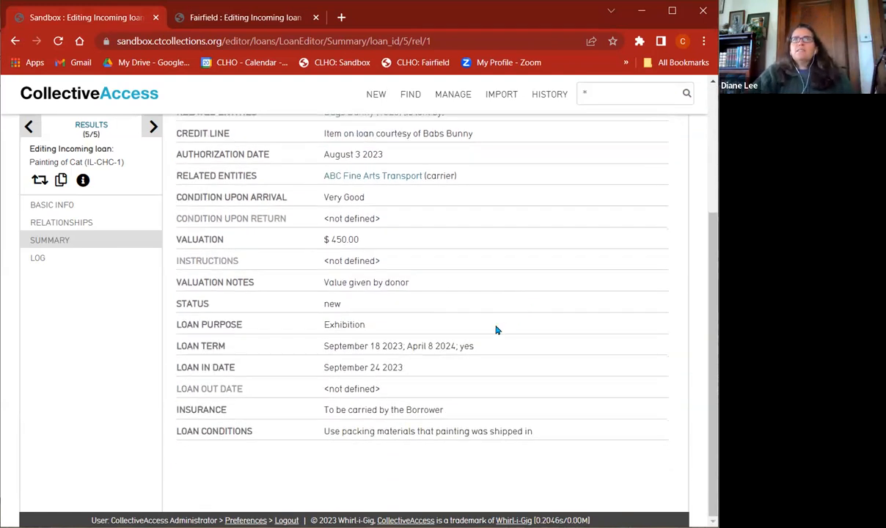
{"action": "scroll", "coordinate": [423, 306], "scroll_direction": "up", "scroll_amount": 2}
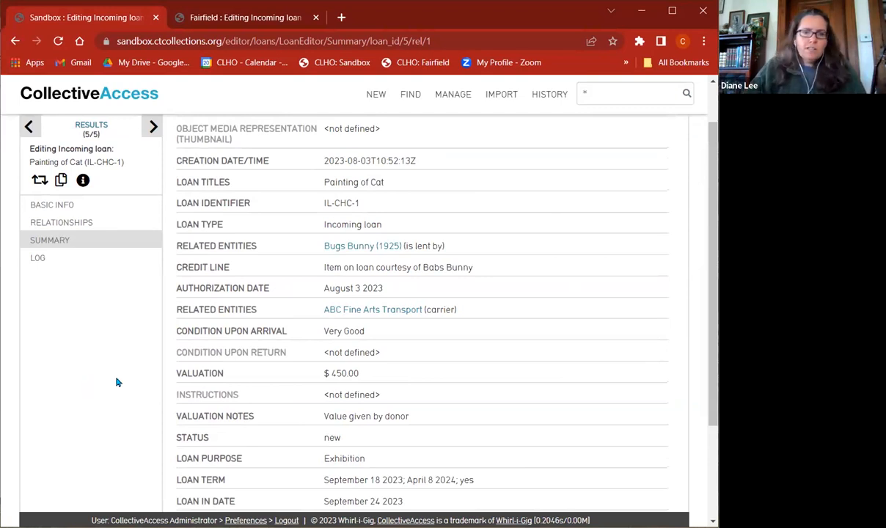
Check the loan's change log and return to its basic info.
{"action": "left_click", "coordinate": [38, 261]}
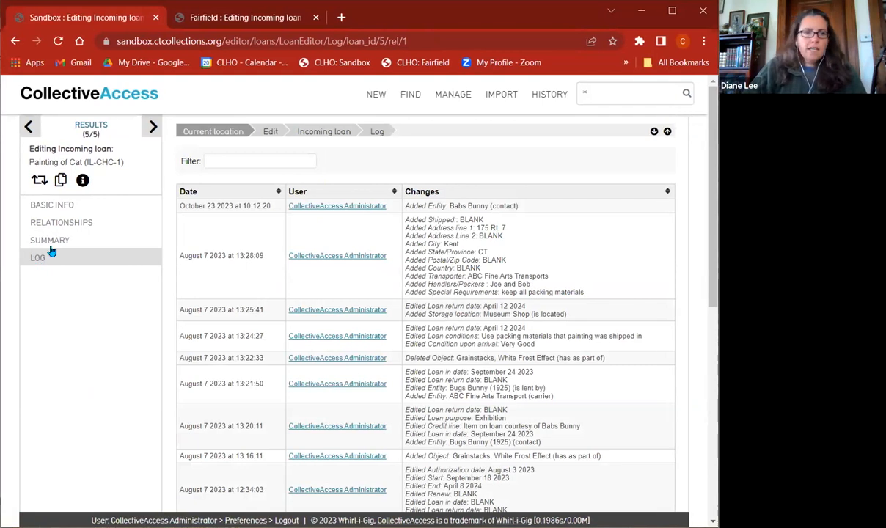
{"action": "left_click", "coordinate": [50, 207]}
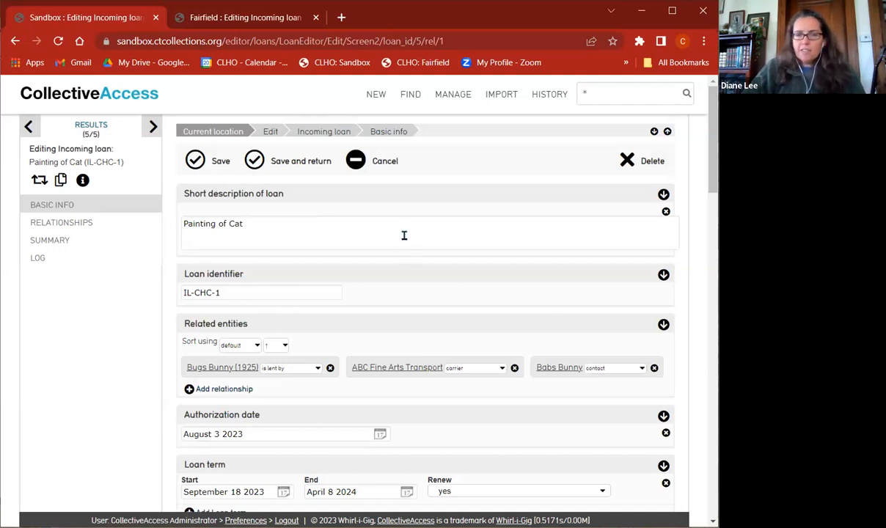
Create a new outgoing loan and set its loan identifier to OL.2023-Barnum.
{"action": "mouse_move", "coordinate": [373, 98]}
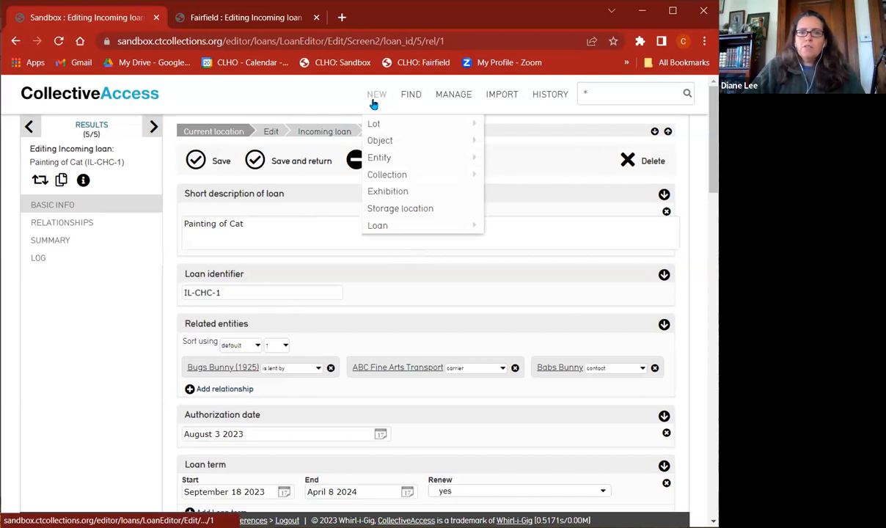
{"action": "mouse_move", "coordinate": [383, 226]}
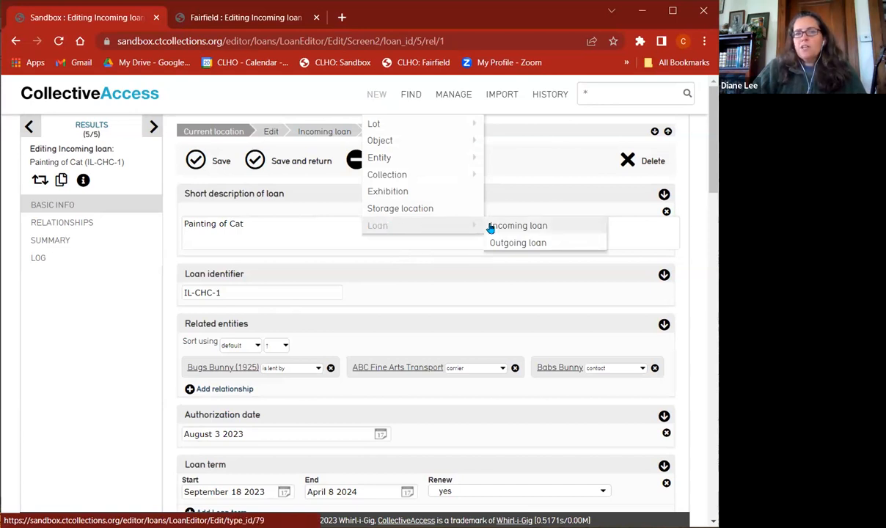
{"action": "left_click", "coordinate": [525, 245]}
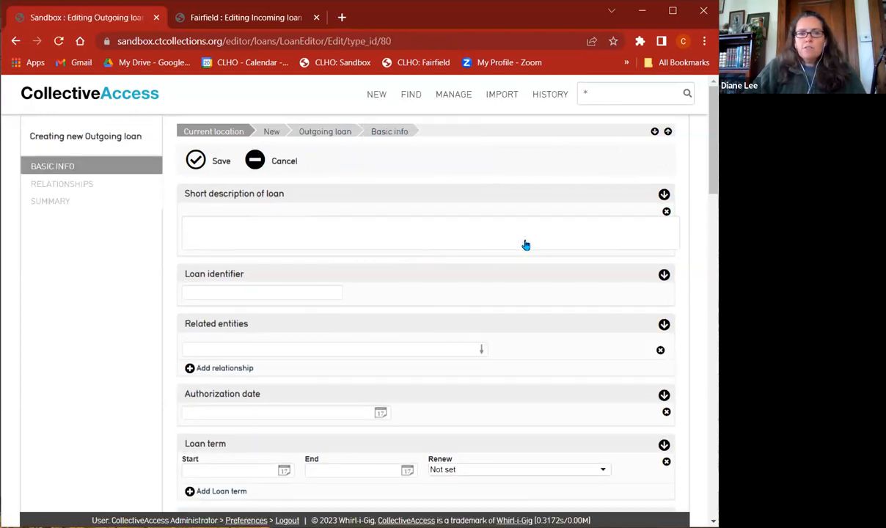
{"action": "left_click", "coordinate": [492, 239]}
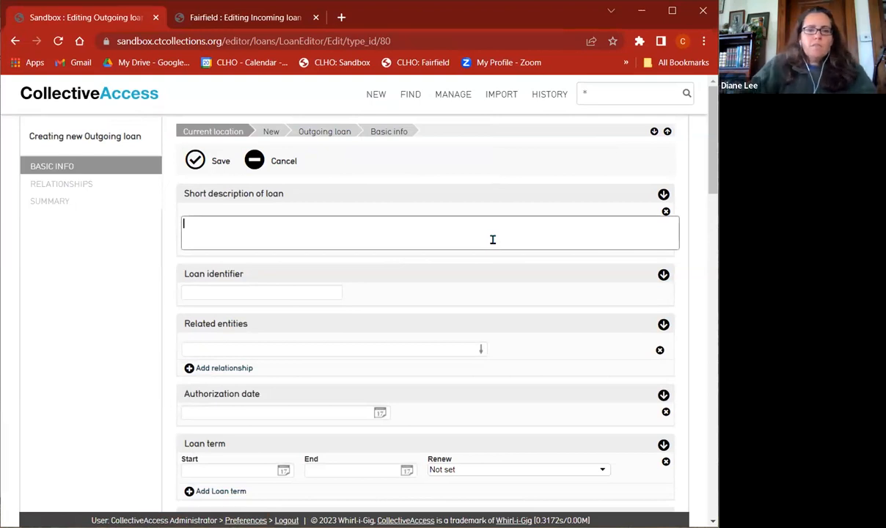
{"action": "left_click", "coordinate": [267, 294]}
{"action": "type", "text": "OL"}
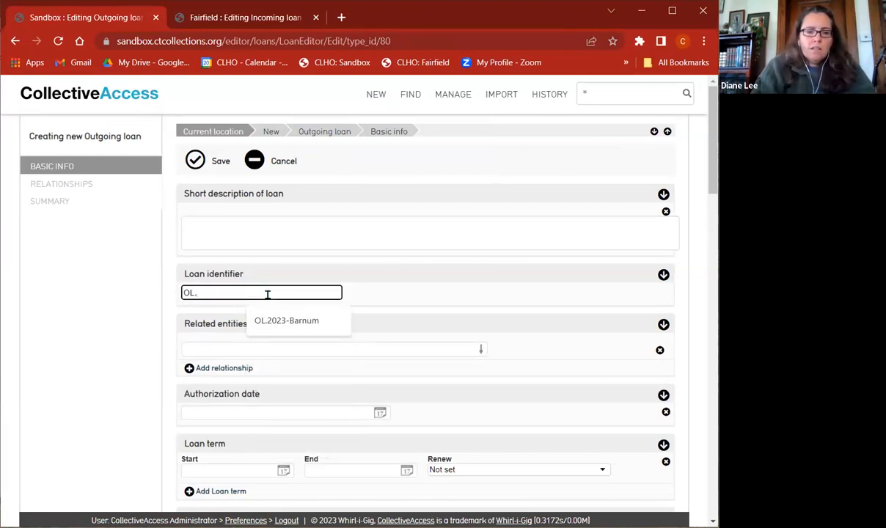
{"action": "type", "text": ".2023-"}
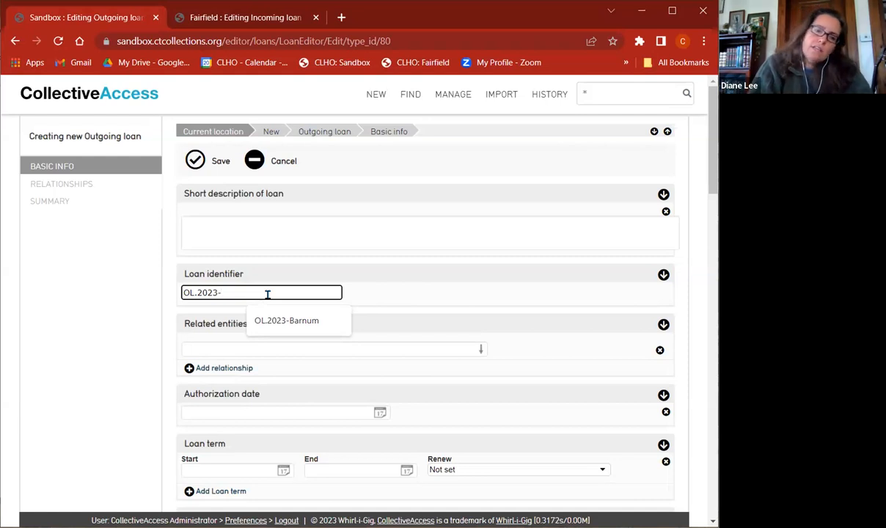
{"action": "type", "text": "rnum"}
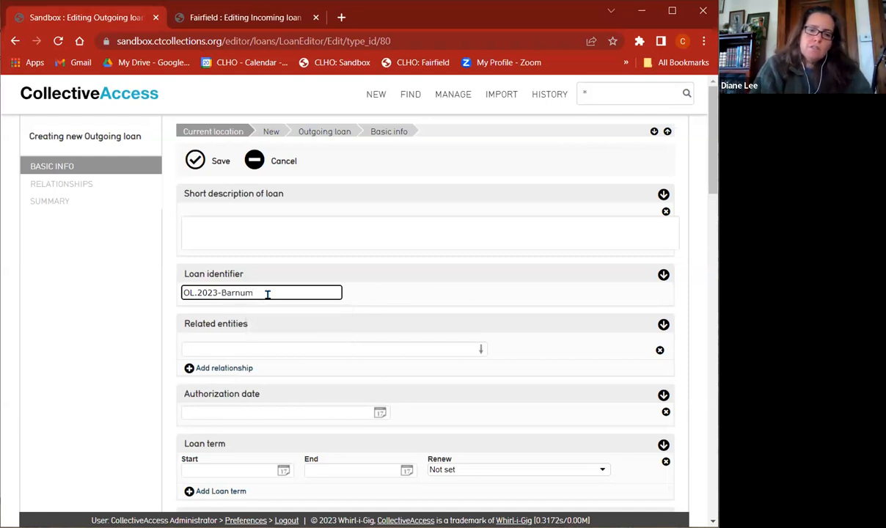
{"action": "key", "text": "BackSpace"}
{"action": "key", "text": "BackSpace"}
{"action": "key", "text": "BackSpace"}
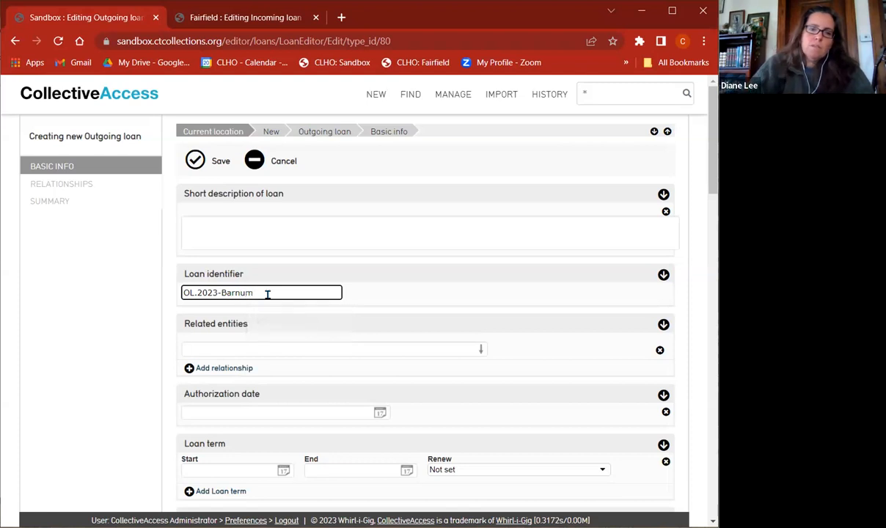
Copy the loan identifier into the short description and extend it to read OL.2023-Barnum-Columbia.
{"action": "left_click_drag", "start_coordinate": [268, 294], "coordinate": [170, 298]}
{"action": "key", "text": "ctrl+c"}
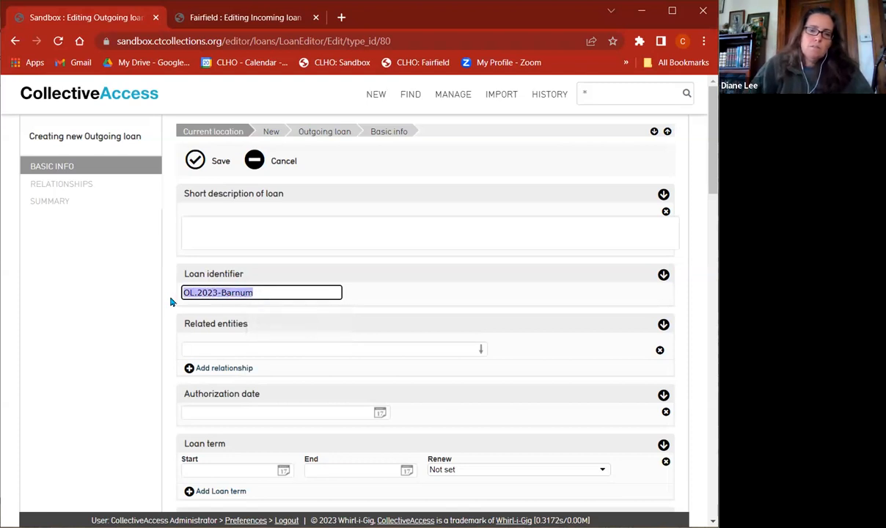
{"action": "left_click", "coordinate": [253, 236]}
{"action": "key", "text": "ctrl+v"}
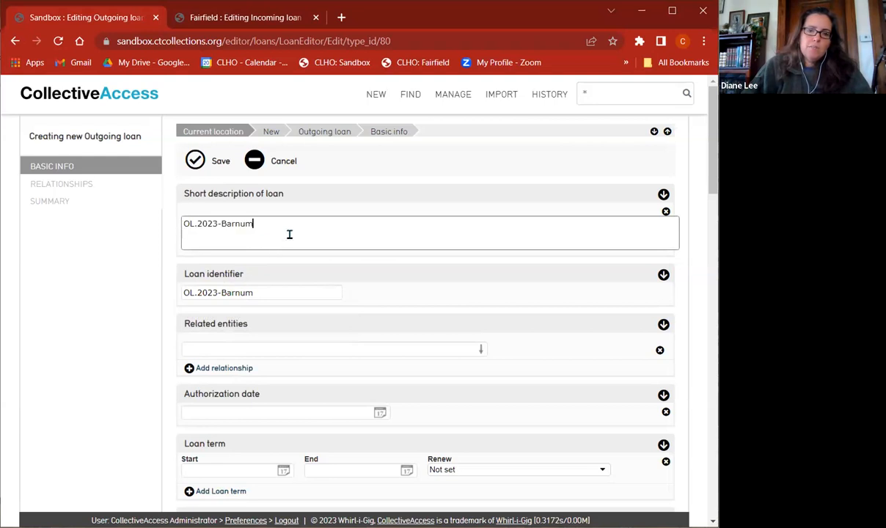
{"action": "type", "text": "-Col"}
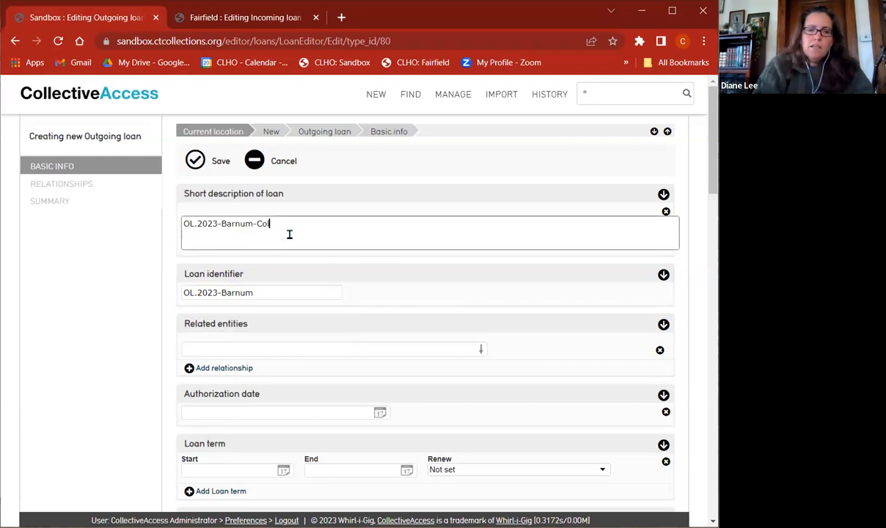
{"action": "type", "text": "umbia"}
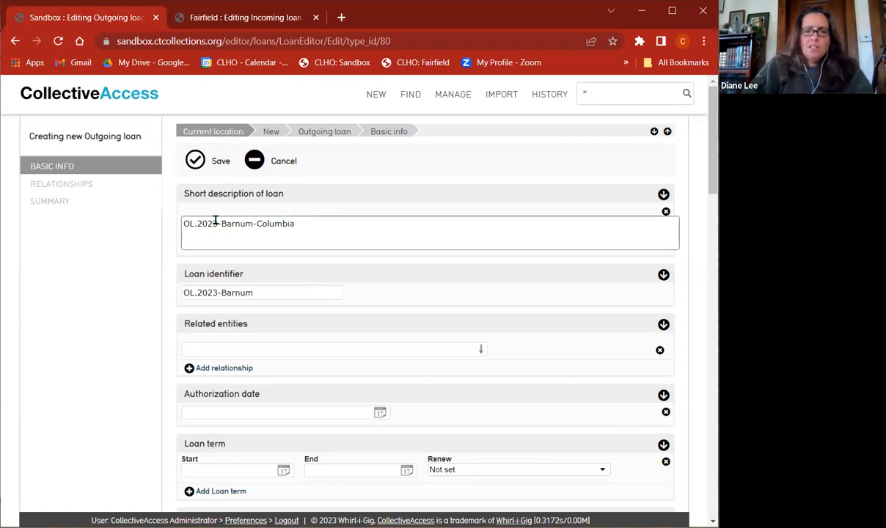
{"action": "left_click_drag", "start_coordinate": [219, 223], "coordinate": [180, 222]}
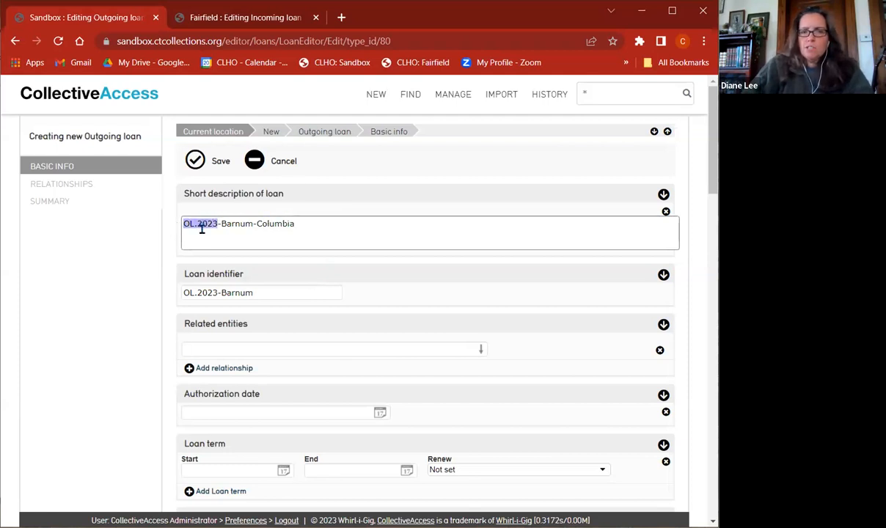
{"action": "left_click", "coordinate": [123, 249]}
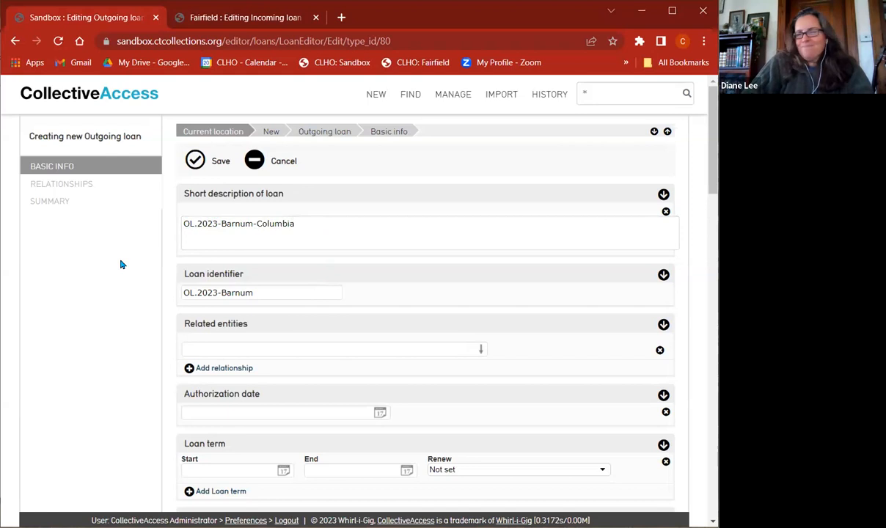
Look up Barnum Museum as a related entity and start creating it as a new entity of type Organization.
{"action": "left_click", "coordinate": [242, 348]}
{"action": "type", "text": "barnum"}
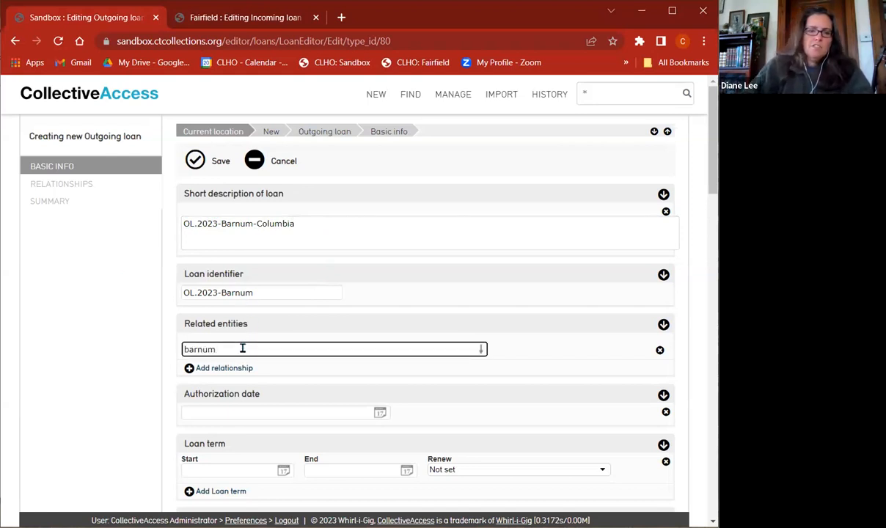
{"action": "double_click", "coordinate": [242, 348]}
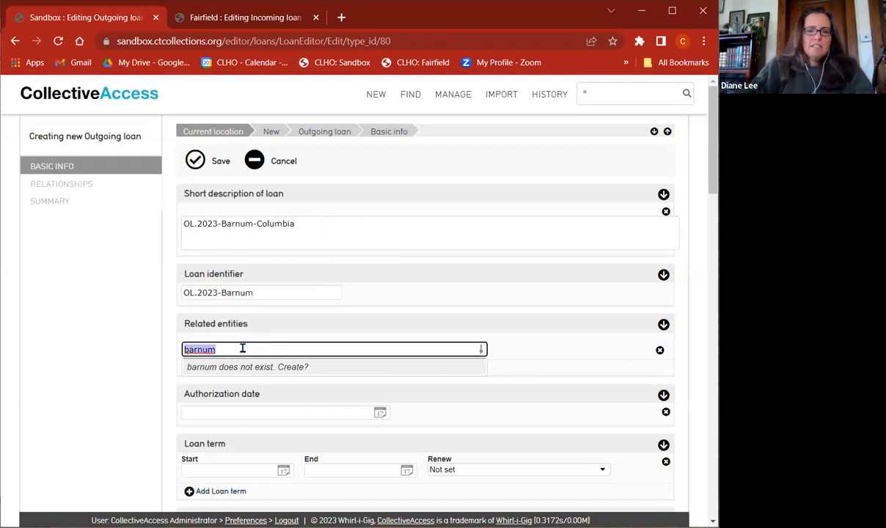
{"action": "type", "text": "Barnum"}
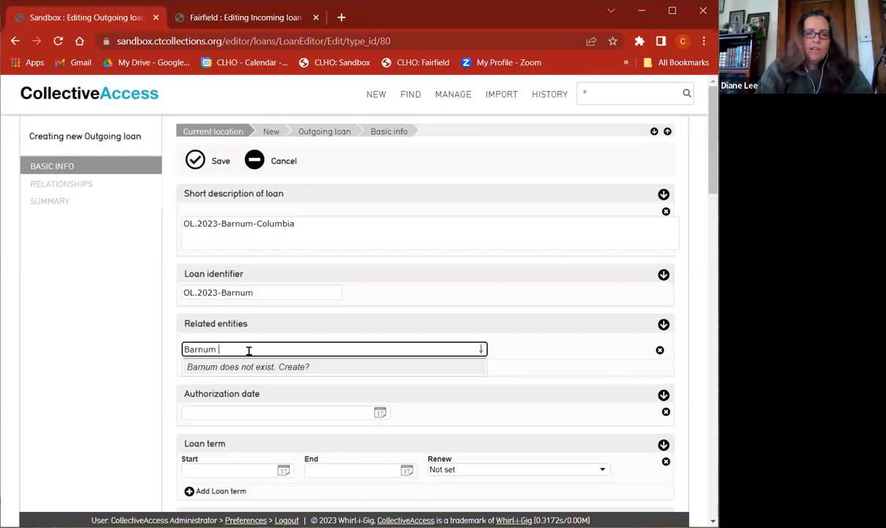
{"action": "type", "text": "Museum"}
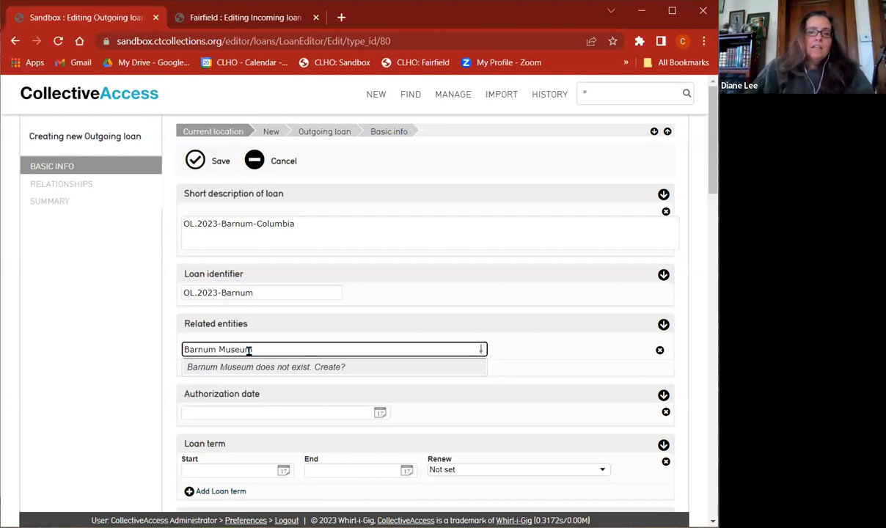
{"action": "left_click", "coordinate": [247, 368]}
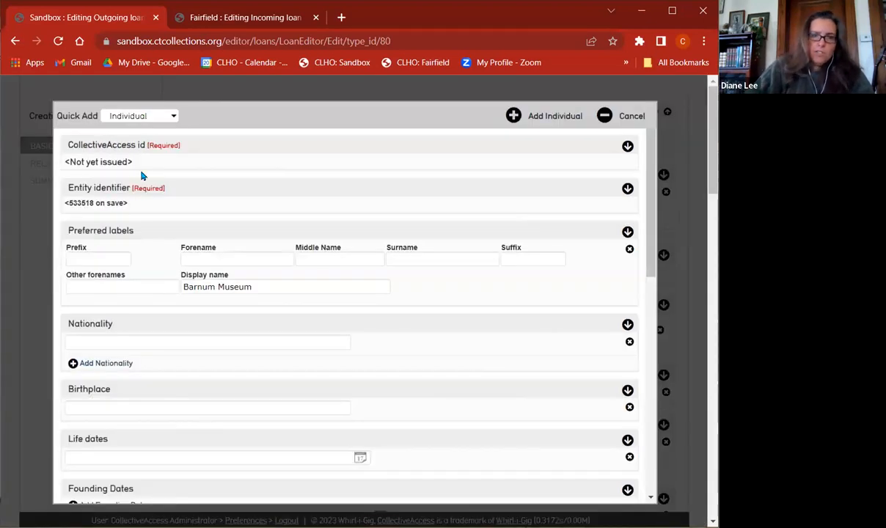
{"action": "left_click", "coordinate": [140, 116]}
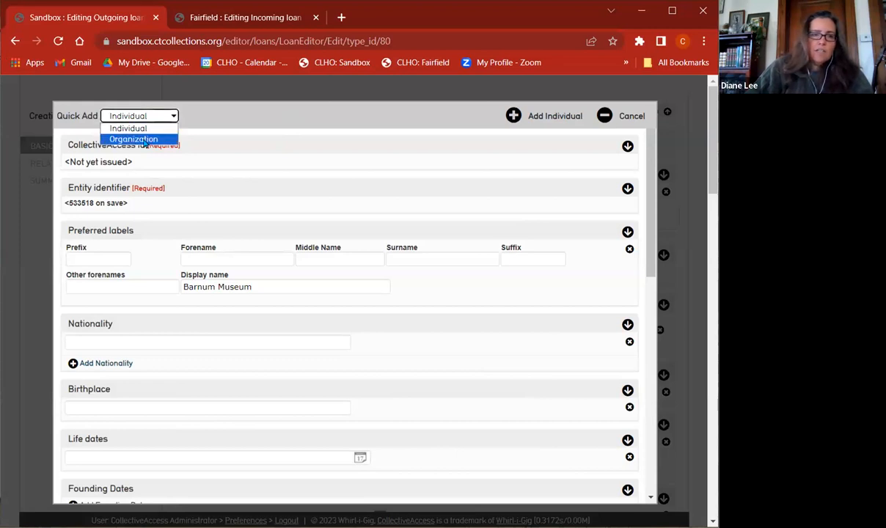
{"action": "left_click", "coordinate": [136, 139]}
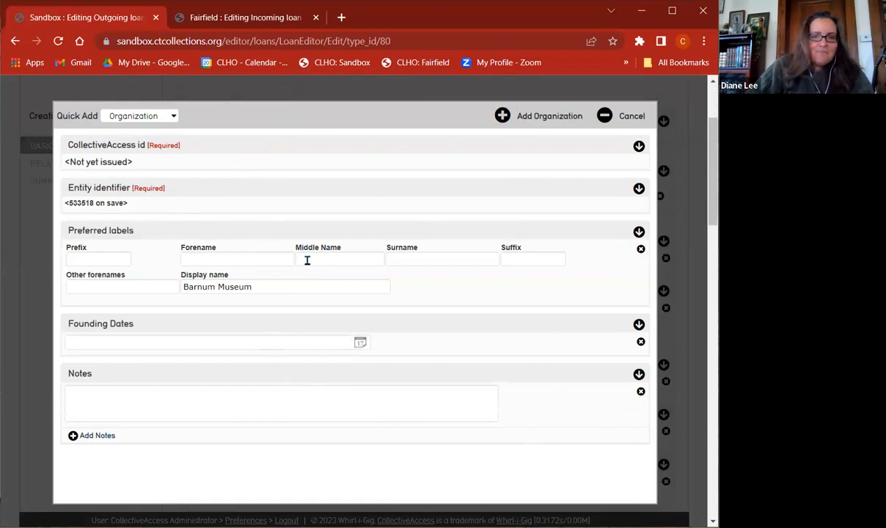
Copy the display name Barnum Museum into the surname field and add the new organization.
{"action": "left_click_drag", "start_coordinate": [279, 289], "coordinate": [142, 284]}
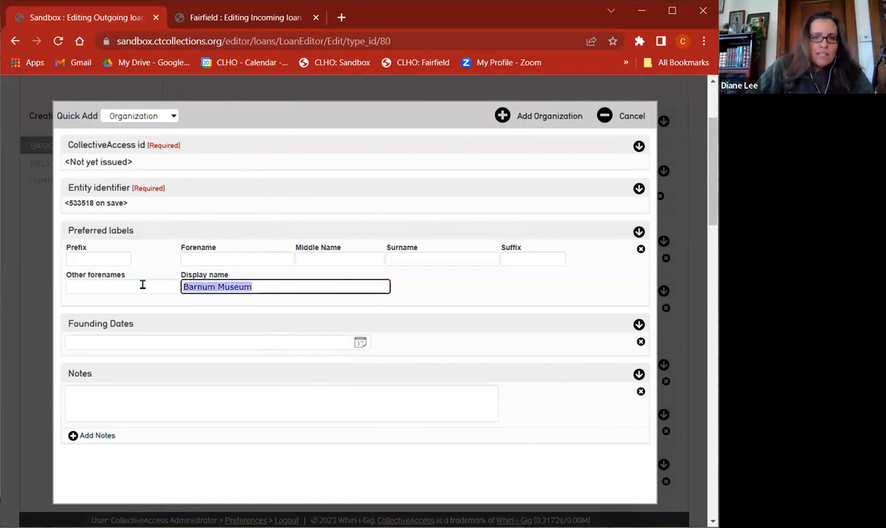
{"action": "left_click", "coordinate": [425, 258]}
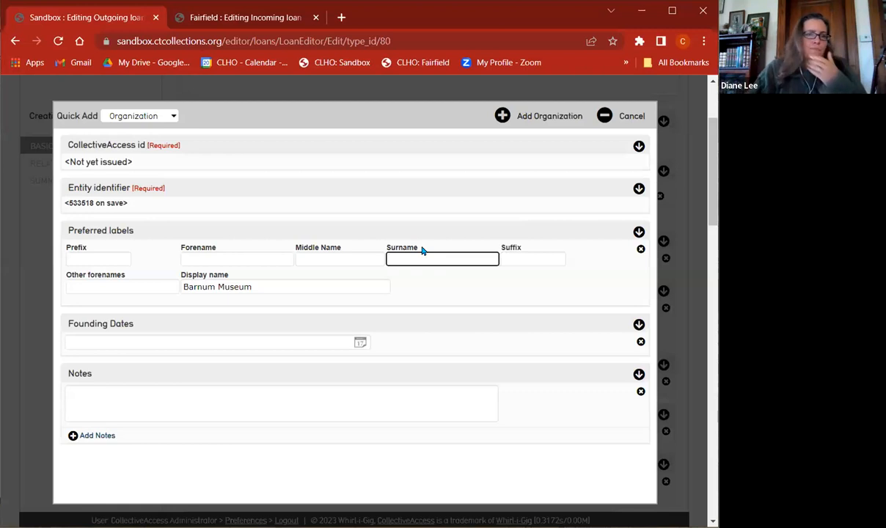
{"action": "double_click", "coordinate": [229, 287]}
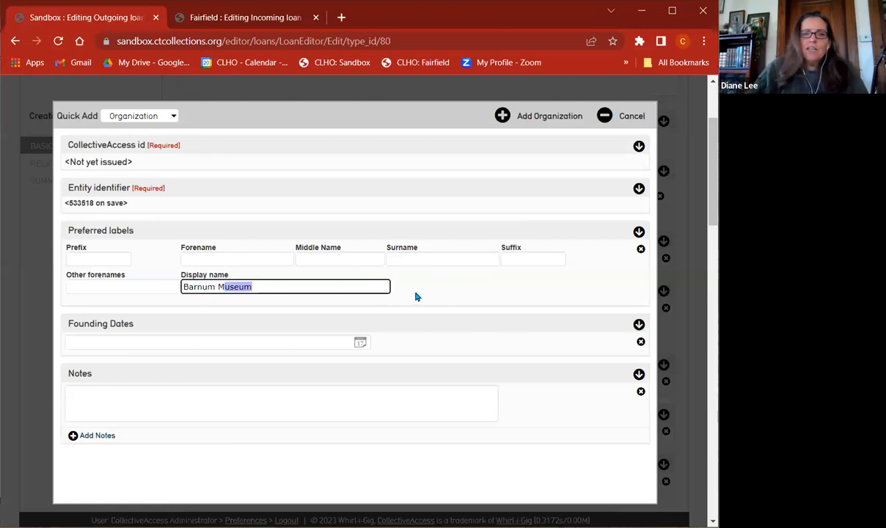
{"action": "left_click", "coordinate": [444, 293]}
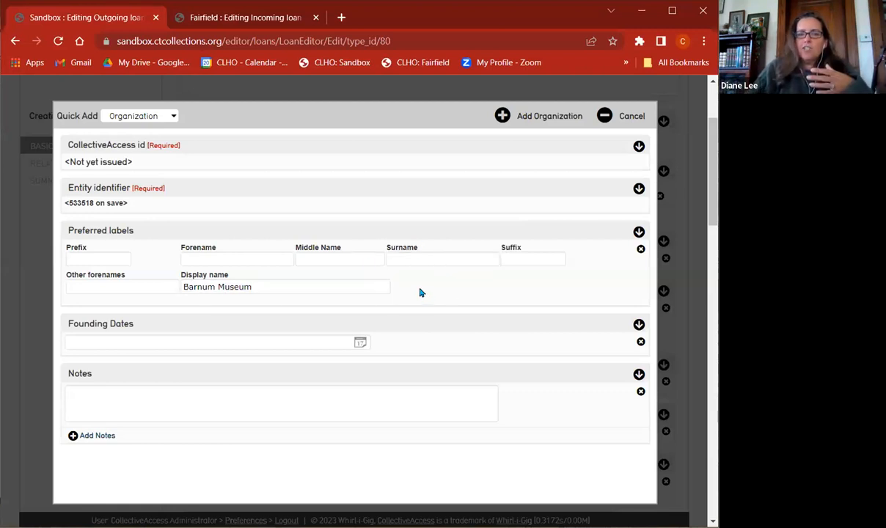
{"action": "left_click", "coordinate": [249, 261]}
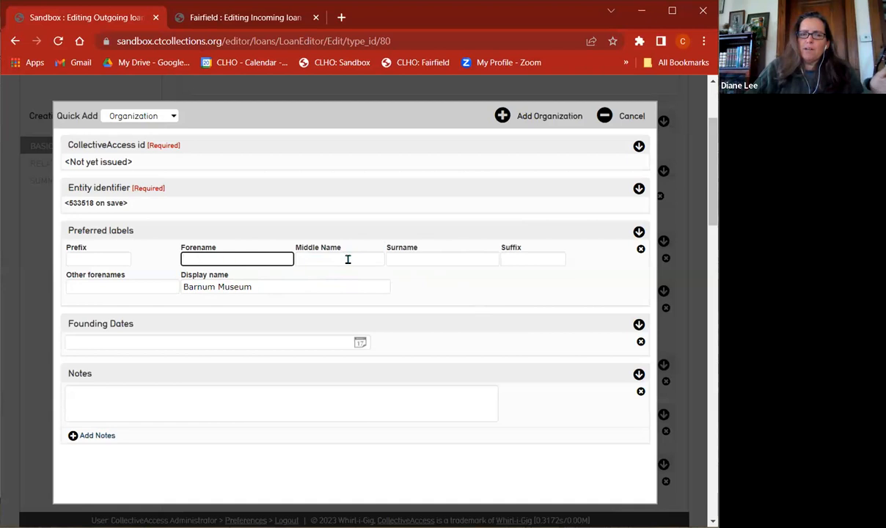
{"action": "left_click", "coordinate": [284, 285]}
{"action": "left_click_drag", "start_coordinate": [183, 286], "coordinate": [356, 281]}
{"action": "key", "text": "ctrl+c"}
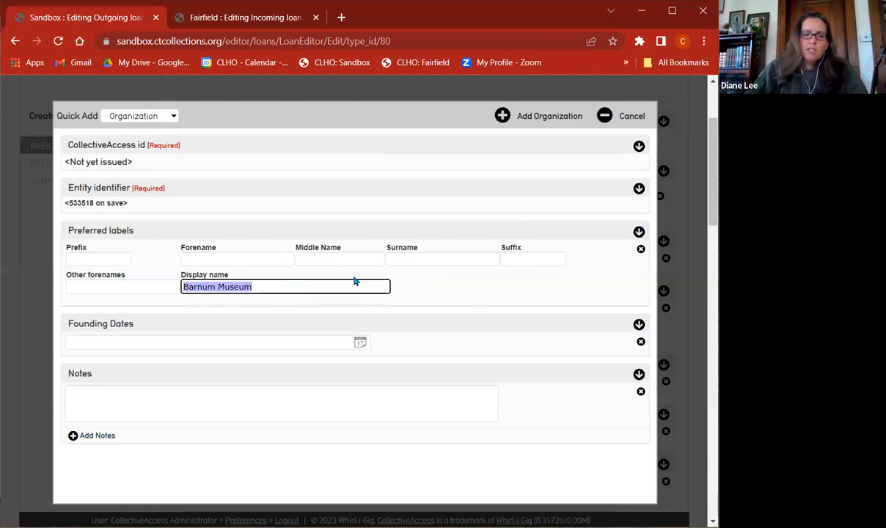
{"action": "left_click", "coordinate": [435, 257]}
{"action": "key", "text": "ctrl+v"}
{"action": "left_click", "coordinate": [506, 124]}
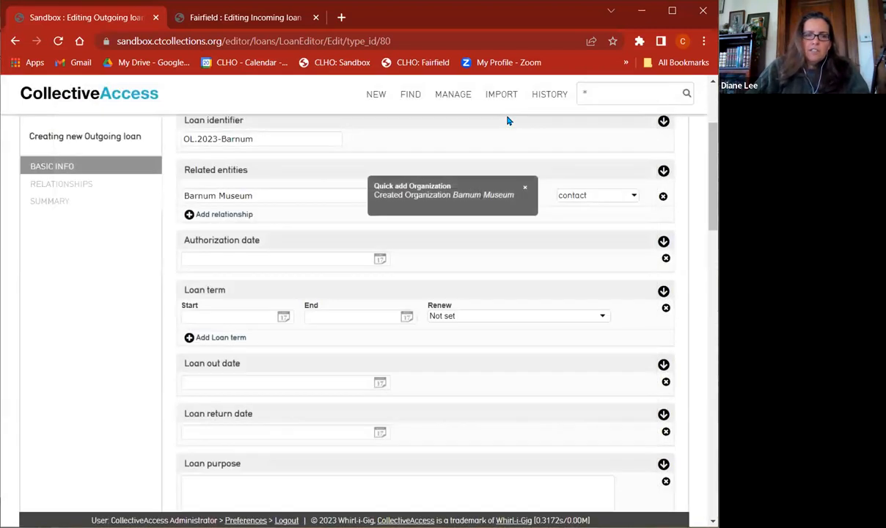
Set Barnum Museum's relationship to the loan to "is borrowed by".
{"action": "triple_click", "coordinate": [281, 195]}
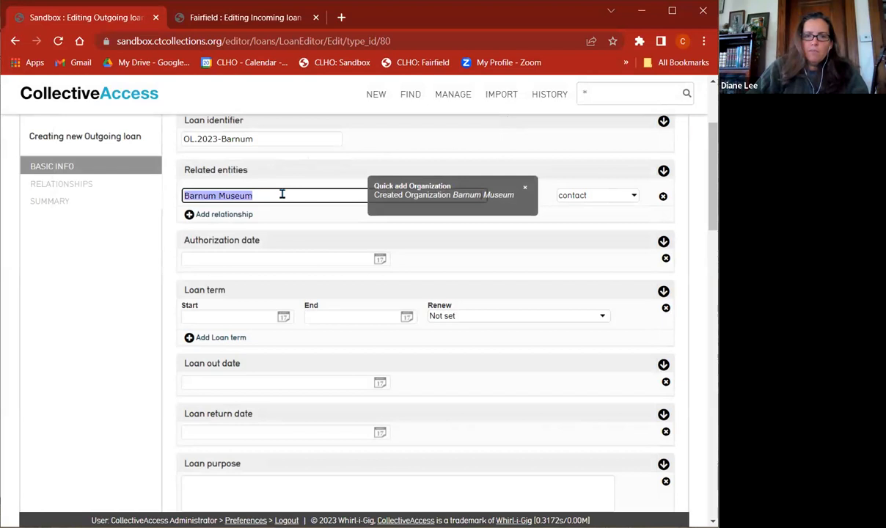
{"action": "left_click", "coordinate": [616, 196]}
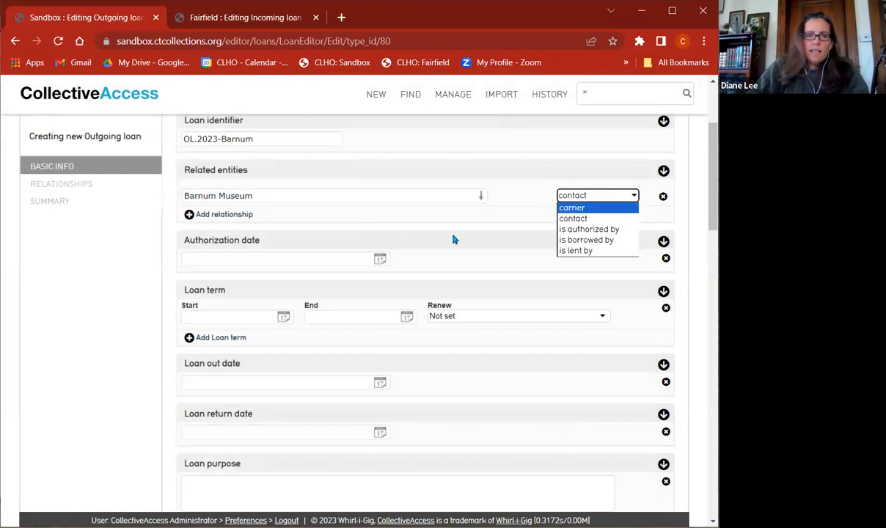
{"action": "left_click", "coordinate": [585, 240]}
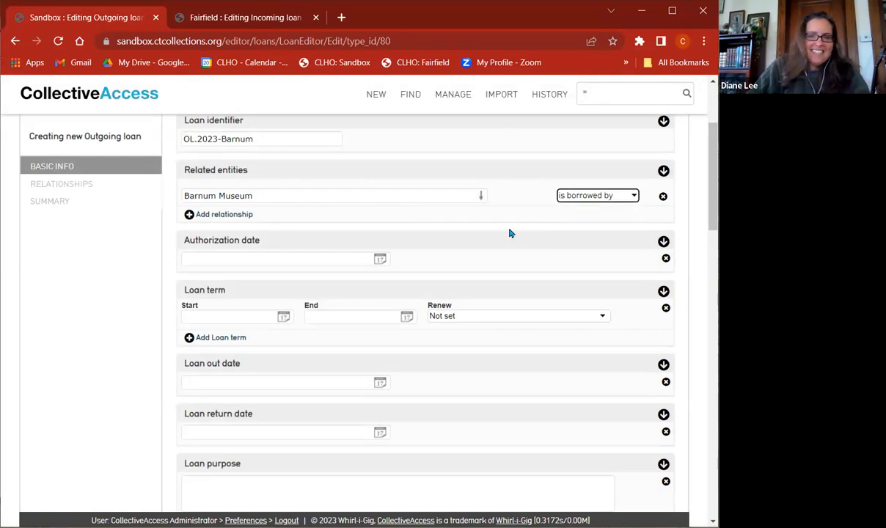
Set the loan's authorization date to June 30, 2023 and save the new outgoing loan.
{"action": "left_click", "coordinate": [297, 257]}
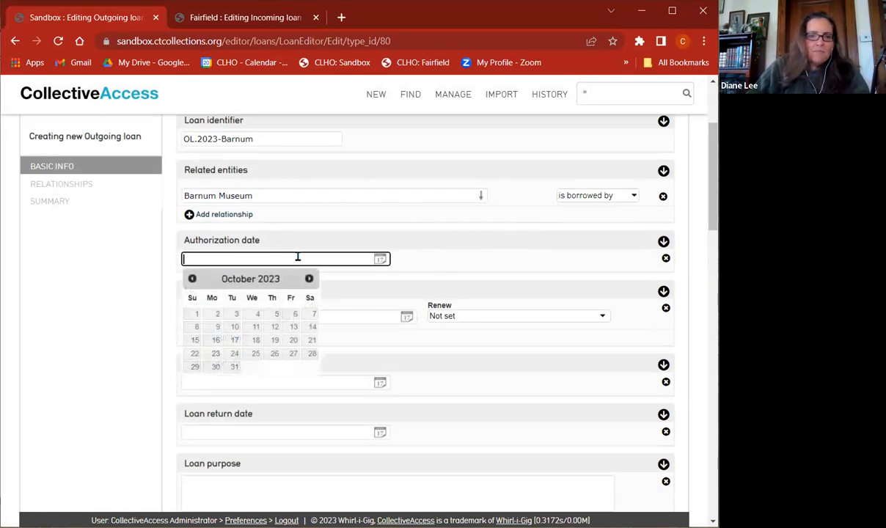
{"action": "left_click", "coordinate": [217, 315]}
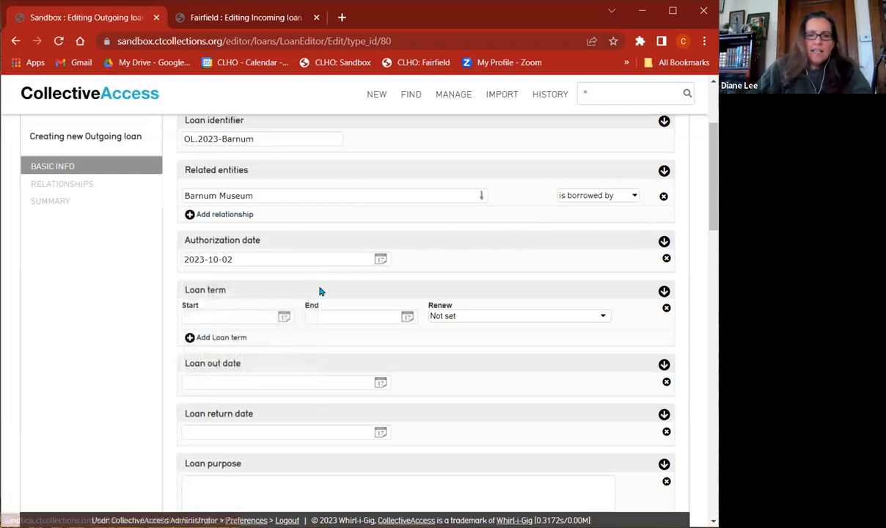
{"action": "left_click", "coordinate": [353, 259]}
{"action": "key", "text": "ctrl+a"}
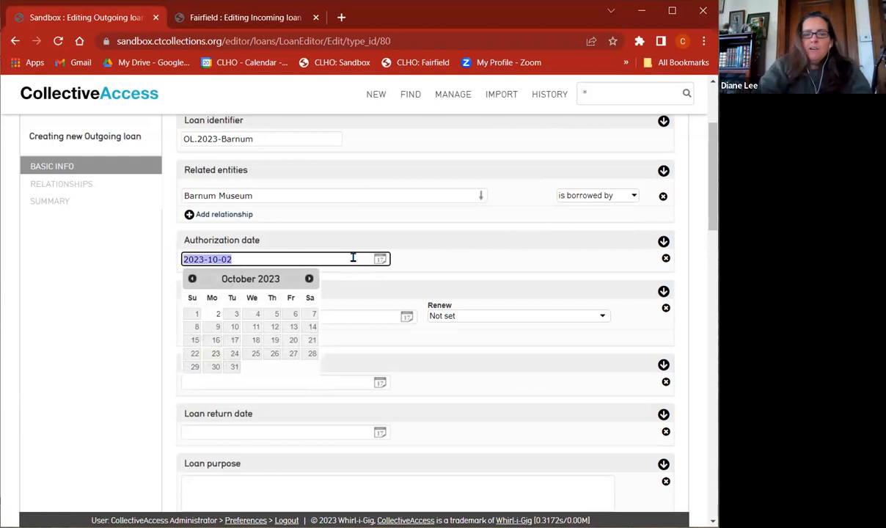
{"action": "key", "text": "BackSpace"}
{"action": "type", "text": "june "}
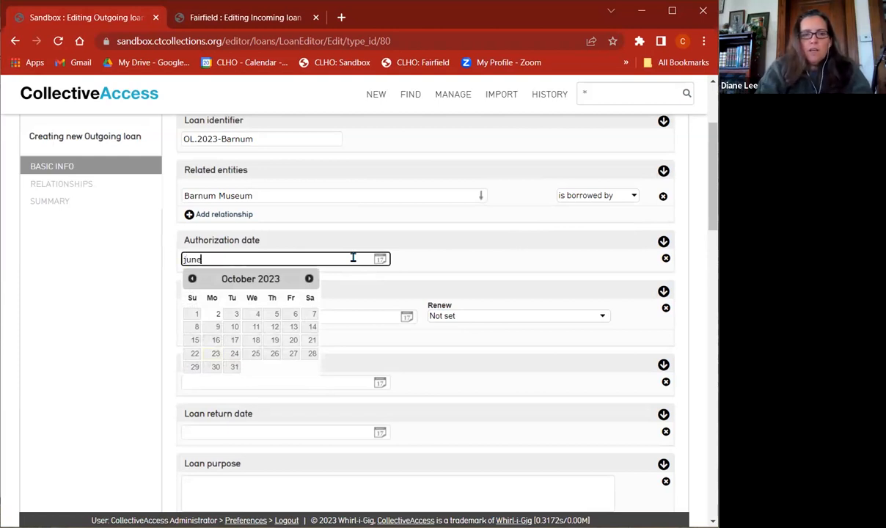
{"action": "type", "text": "30"}
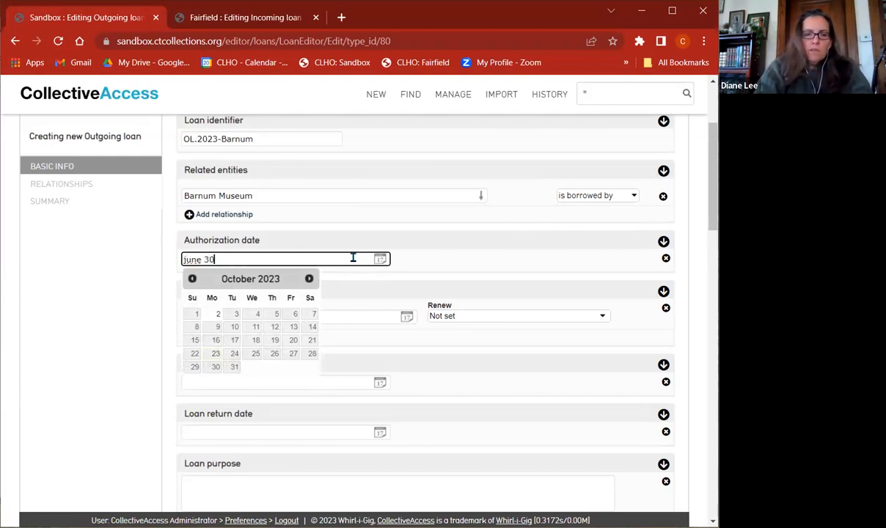
{"action": "type", "text": ", 2023"}
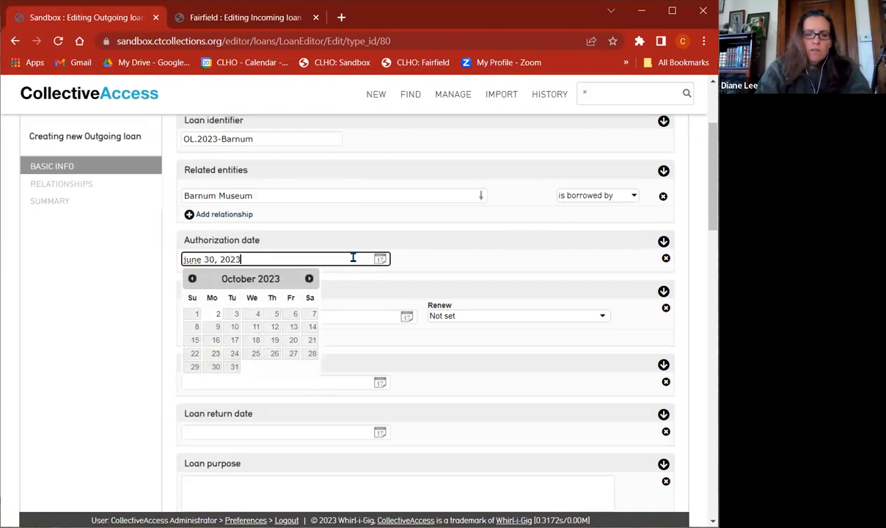
{"action": "left_click", "coordinate": [432, 267]}
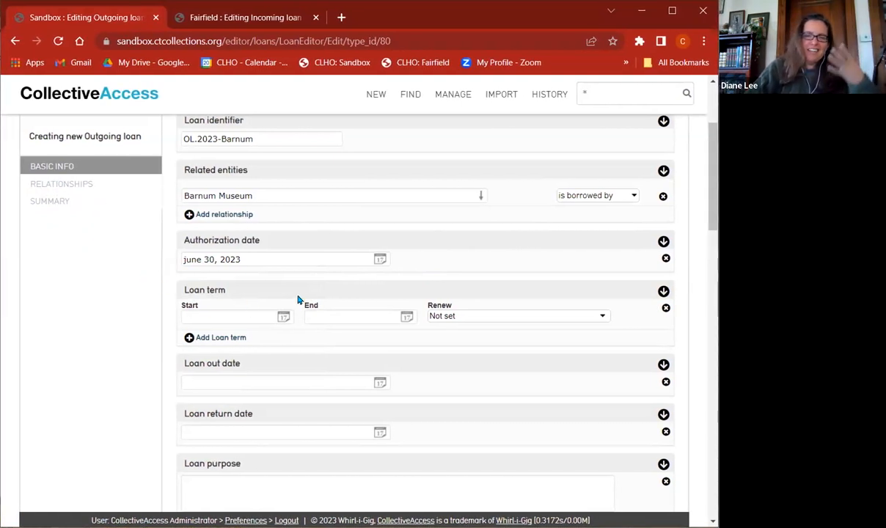
{"action": "scroll", "coordinate": [297, 300], "scroll_direction": "up", "scroll_amount": 2}
{"action": "left_click", "coordinate": [193, 161]}
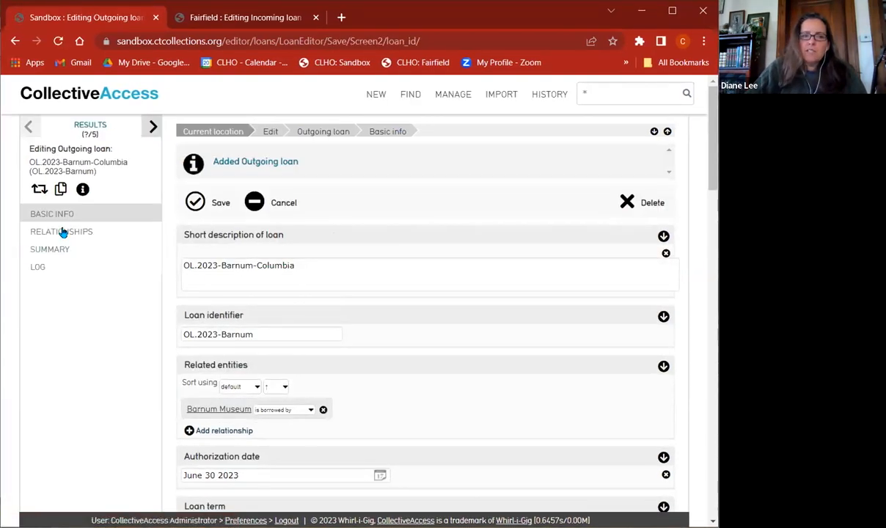
Examine the authorization date calendar and the loan term's start, end and renew fields.
{"action": "scroll", "coordinate": [336, 271], "scroll_direction": "down", "scroll_amount": 4}
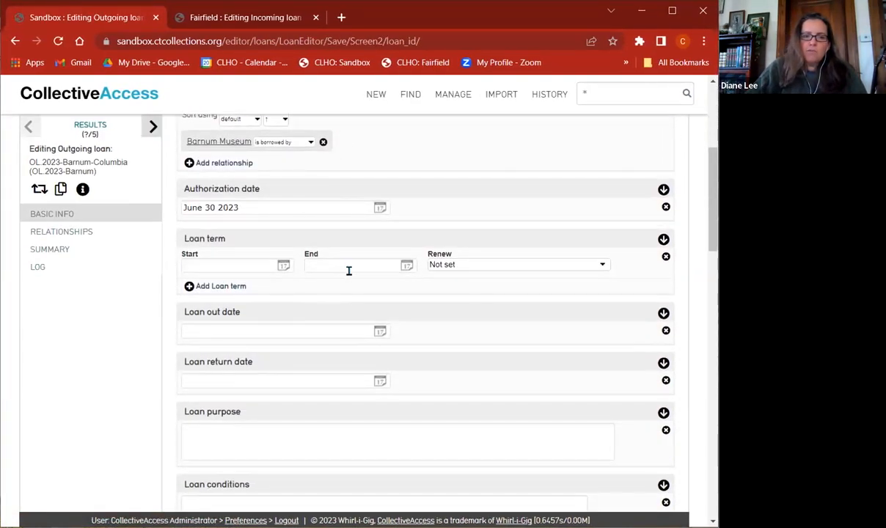
{"action": "left_click", "coordinate": [313, 207]}
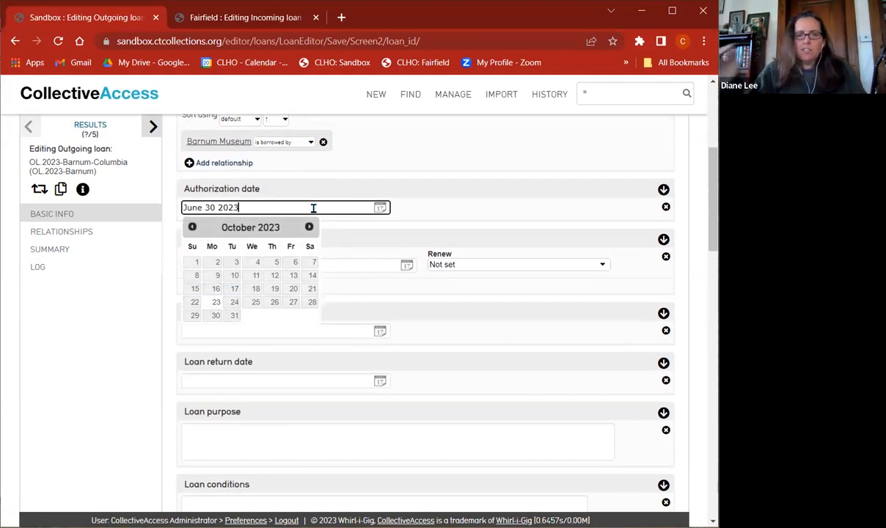
{"action": "left_click", "coordinate": [426, 211]}
{"action": "left_click", "coordinate": [380, 207]}
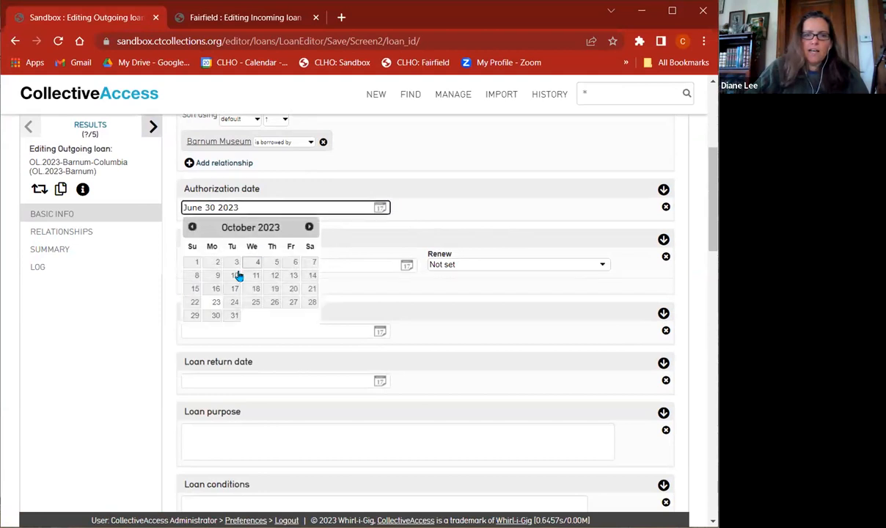
{"action": "left_click", "coordinate": [501, 213]}
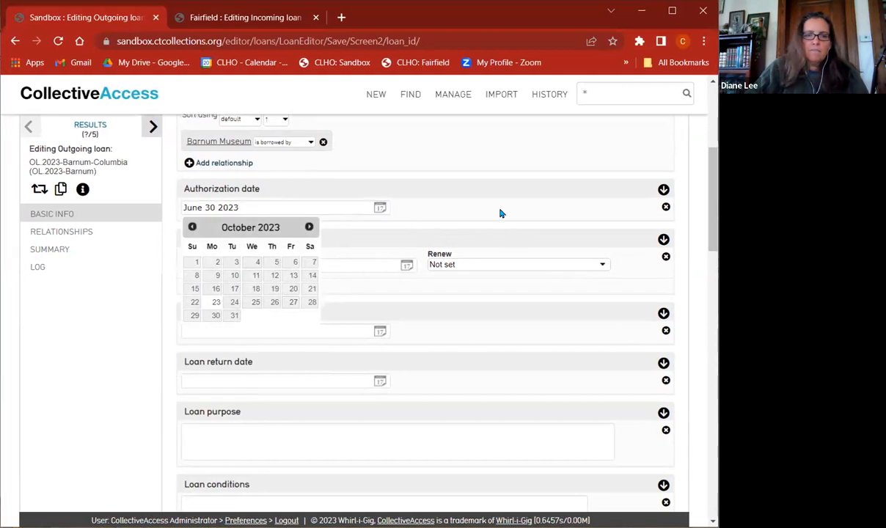
{"action": "left_click", "coordinate": [257, 264]}
{"action": "left_click", "coordinate": [355, 264]}
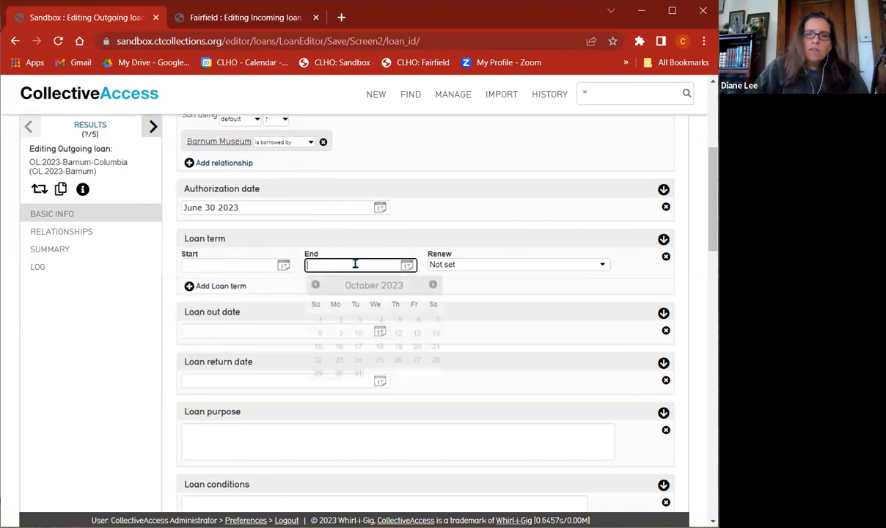
{"action": "left_click", "coordinate": [485, 265]}
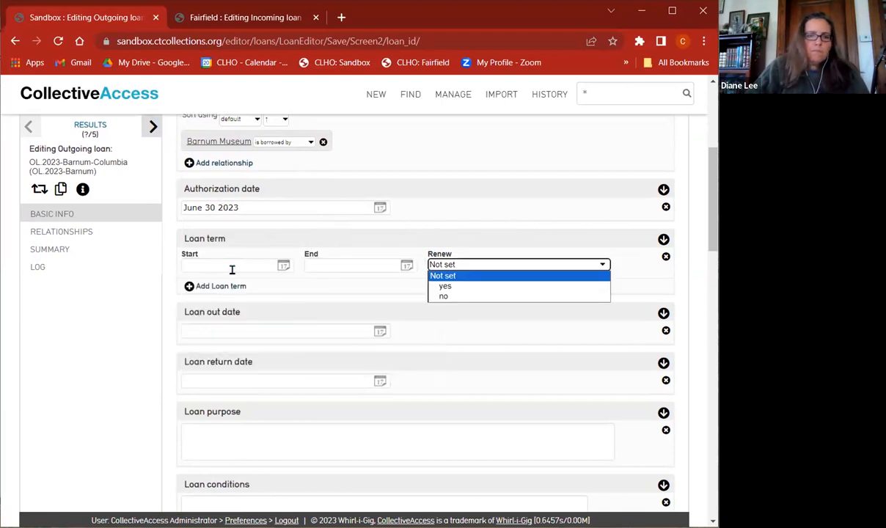
{"action": "left_click", "coordinate": [231, 267]}
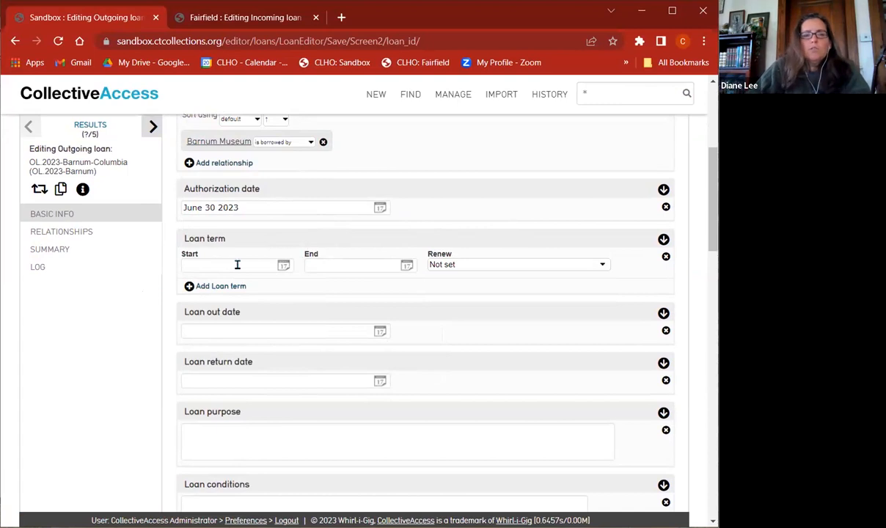
{"action": "left_click", "coordinate": [271, 265]}
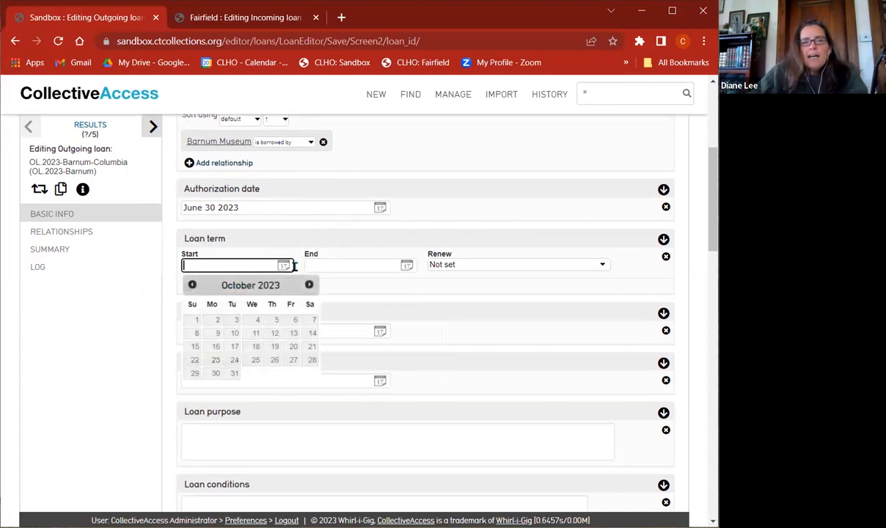
{"action": "left_click", "coordinate": [335, 266]}
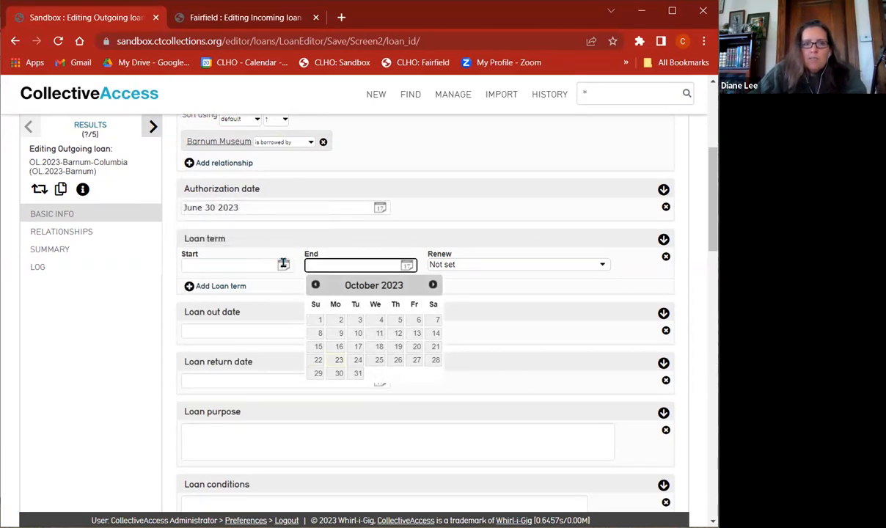
Set the loan term from 2023-10-02 to 2024-03-29 with Renew set to no.
{"action": "left_click", "coordinate": [283, 264]}
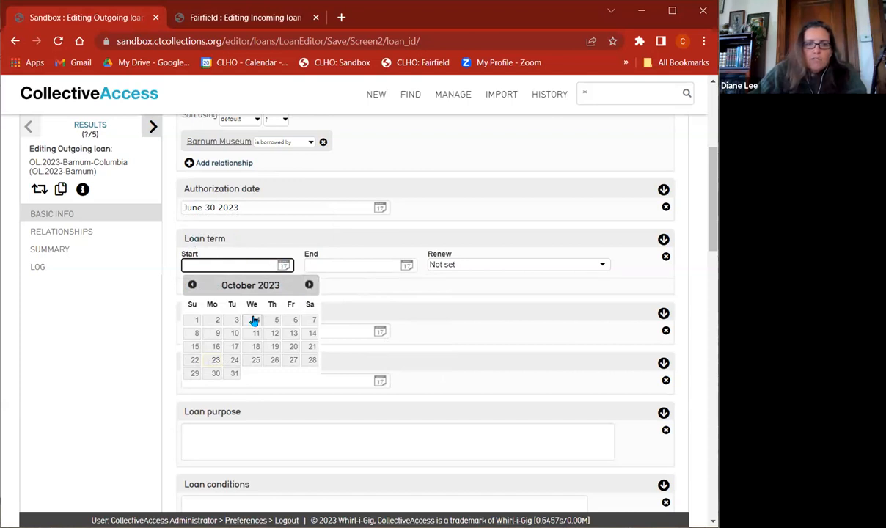
{"action": "left_click", "coordinate": [215, 321]}
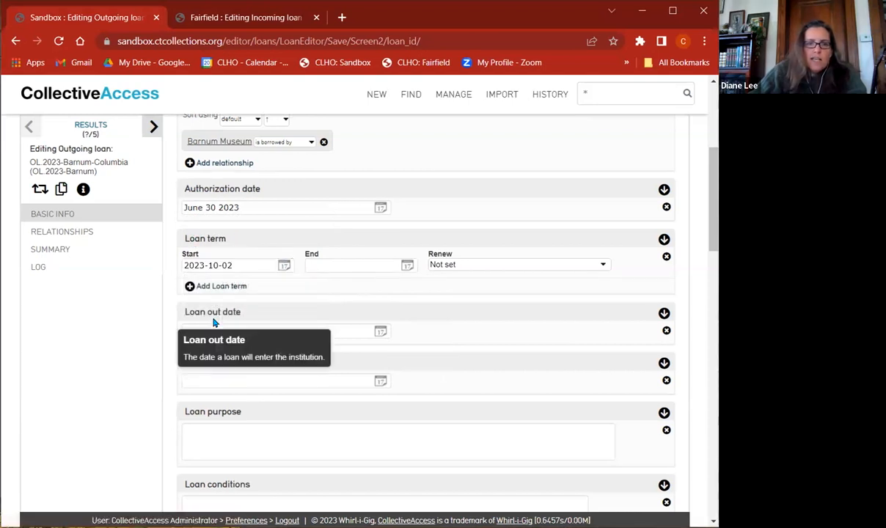
{"action": "left_click", "coordinate": [408, 265]}
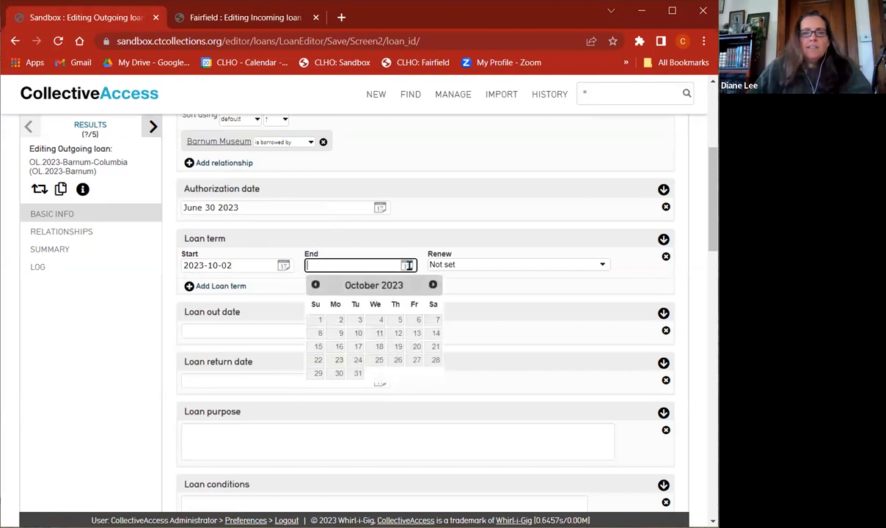
{"action": "left_click", "coordinate": [433, 286]}
{"action": "left_click", "coordinate": [432, 286]}
{"action": "left_click", "coordinate": [432, 286]}
{"action": "left_click", "coordinate": [432, 286]}
{"action": "left_click", "coordinate": [432, 286]}
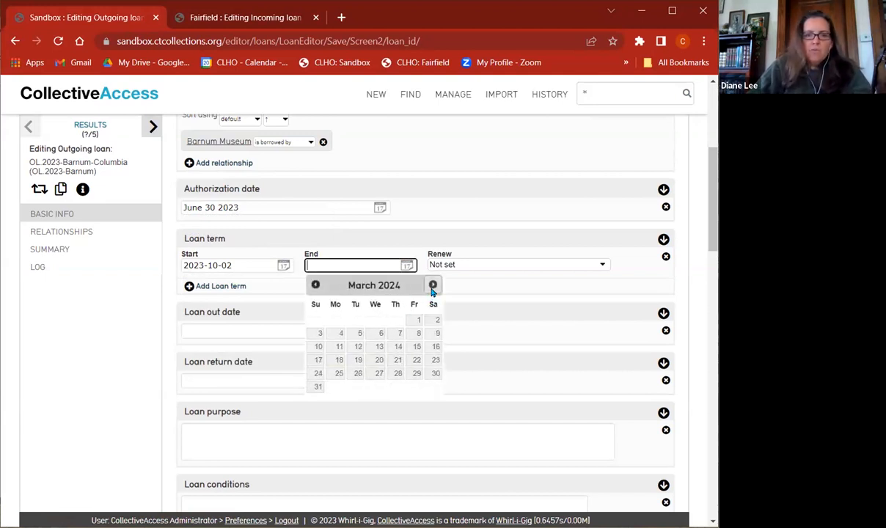
{"action": "left_click", "coordinate": [417, 374]}
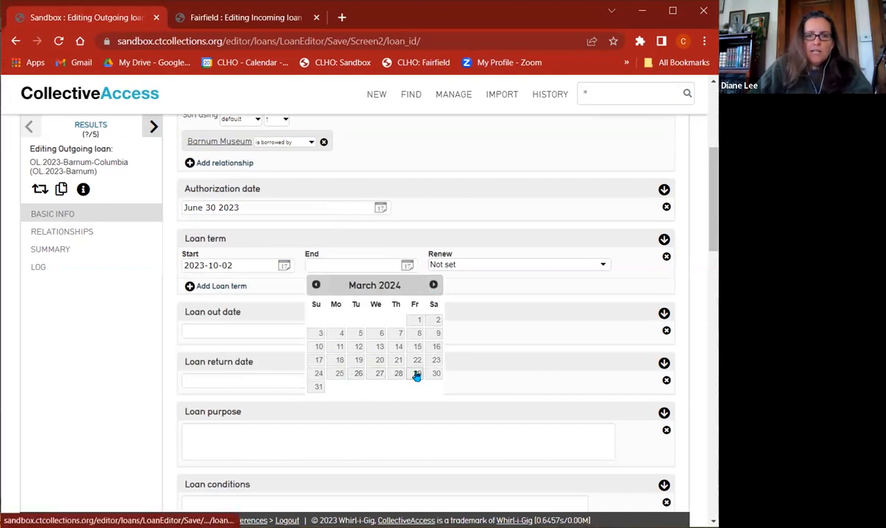
{"action": "left_click", "coordinate": [493, 266]}
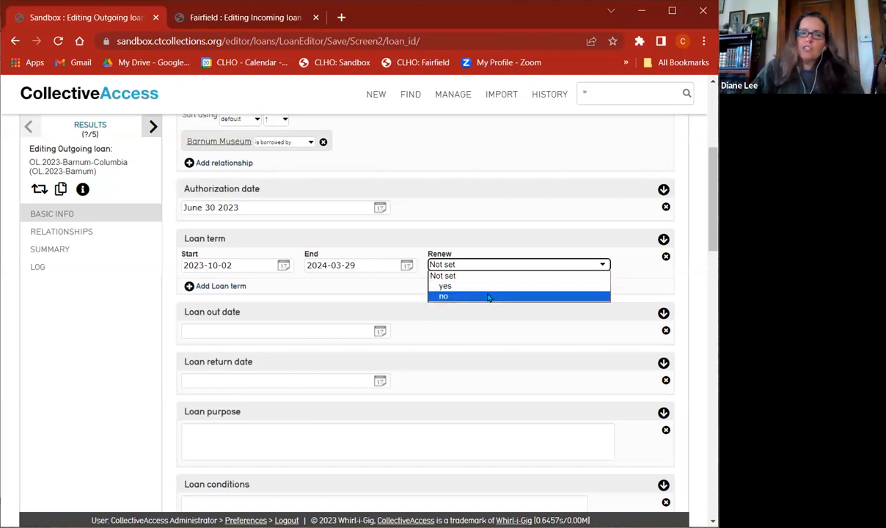
{"action": "left_click", "coordinate": [458, 297]}
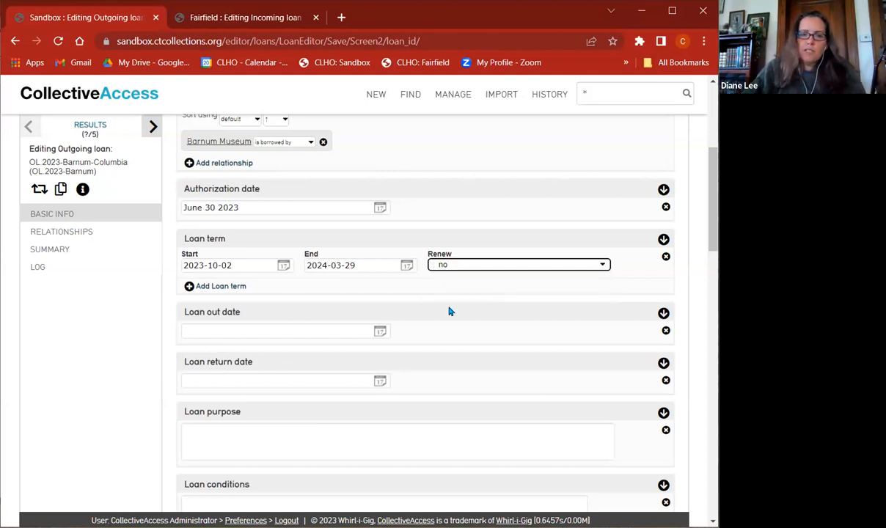
Set the loan out date to October 9, 2023 and save the outgoing loan.
{"action": "left_click", "coordinate": [290, 331]}
{"action": "left_click", "coordinate": [451, 368]}
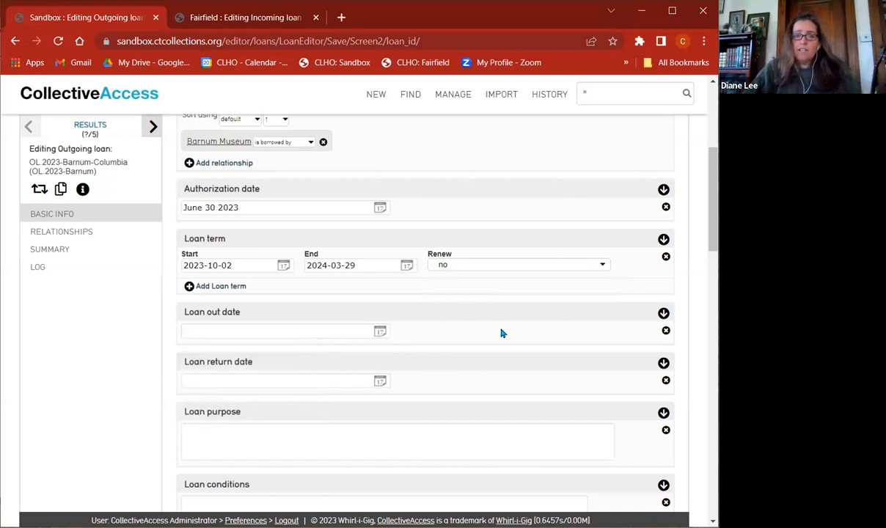
{"action": "left_click", "coordinate": [268, 330]}
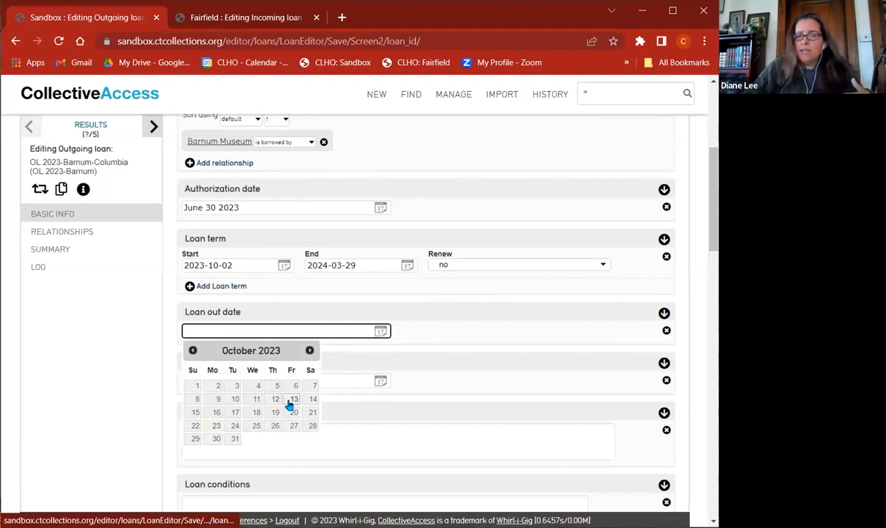
{"action": "left_click", "coordinate": [217, 401]}
{"action": "left_click", "coordinate": [310, 435]}
{"action": "scroll", "coordinate": [330, 417], "scroll_direction": "up", "scroll_amount": 4}
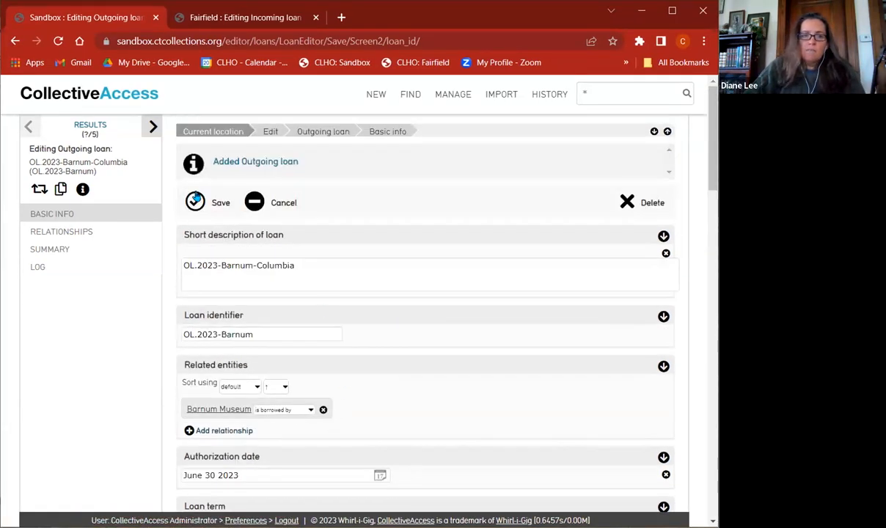
{"action": "left_click", "coordinate": [195, 199]}
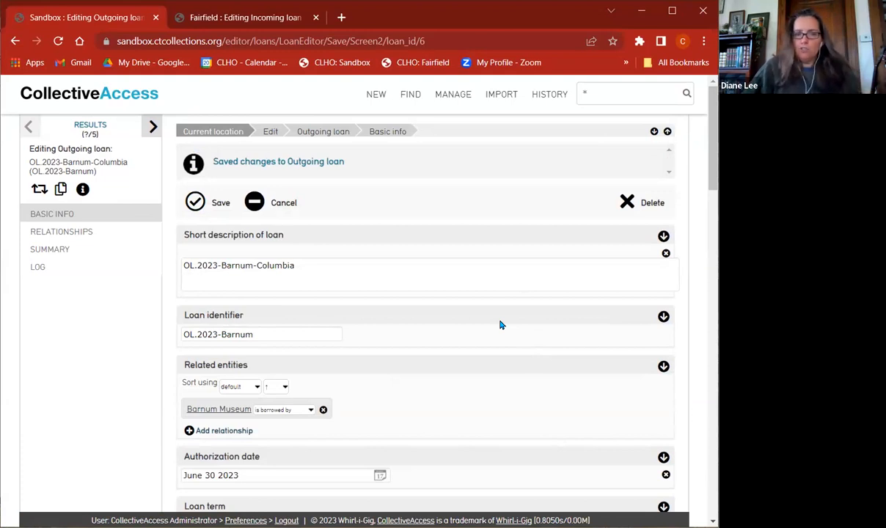
Enter "Exhibition: Something Really Interesting" as the outgoing loan's purpose.
{"action": "scroll", "coordinate": [478, 371], "scroll_direction": "down", "scroll_amount": 2}
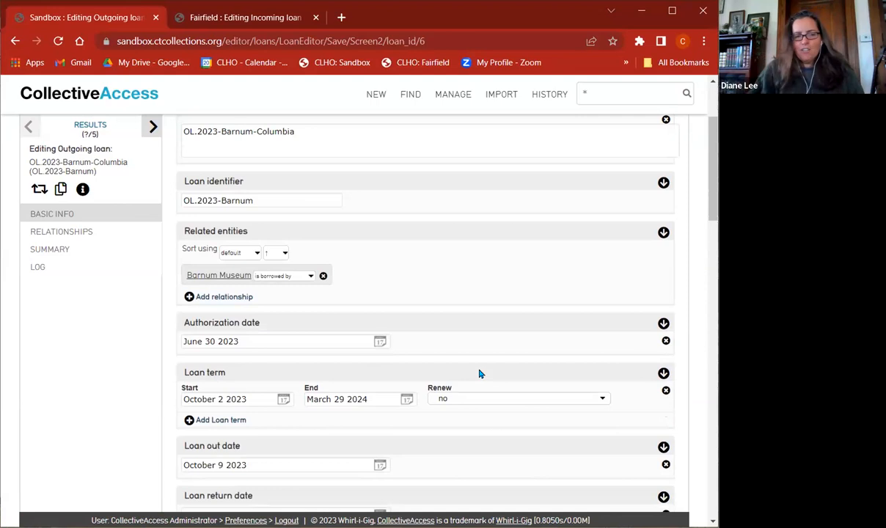
{"action": "scroll", "coordinate": [435, 358], "scroll_direction": "down", "scroll_amount": 3}
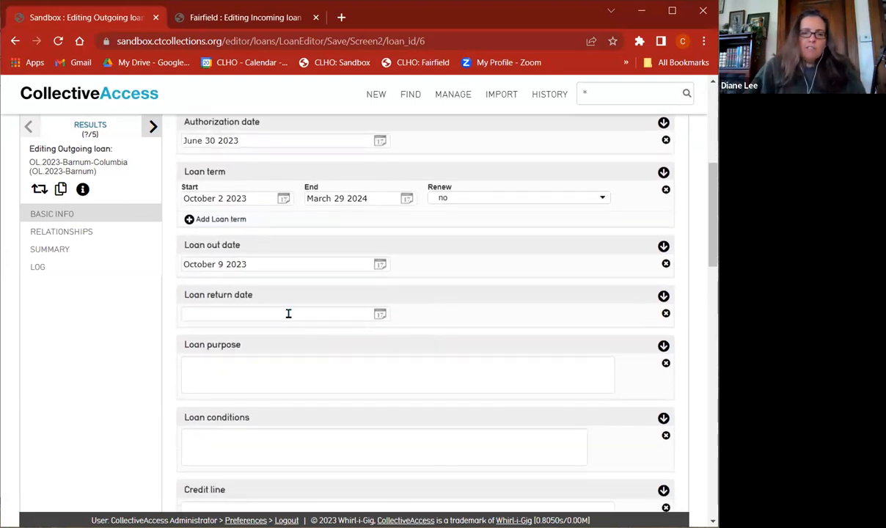
{"action": "left_click", "coordinate": [288, 313]}
{"action": "left_click", "coordinate": [366, 377]}
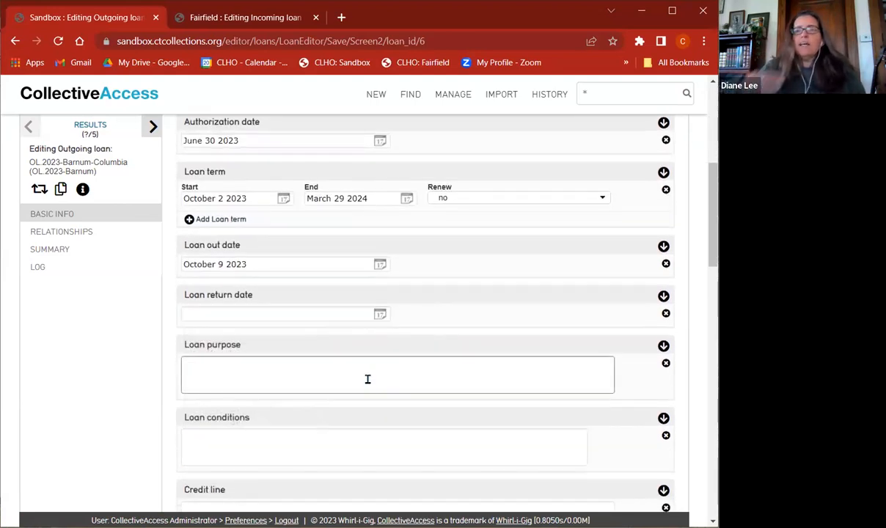
{"action": "scroll", "coordinate": [368, 379], "scroll_direction": "down", "scroll_amount": 1}
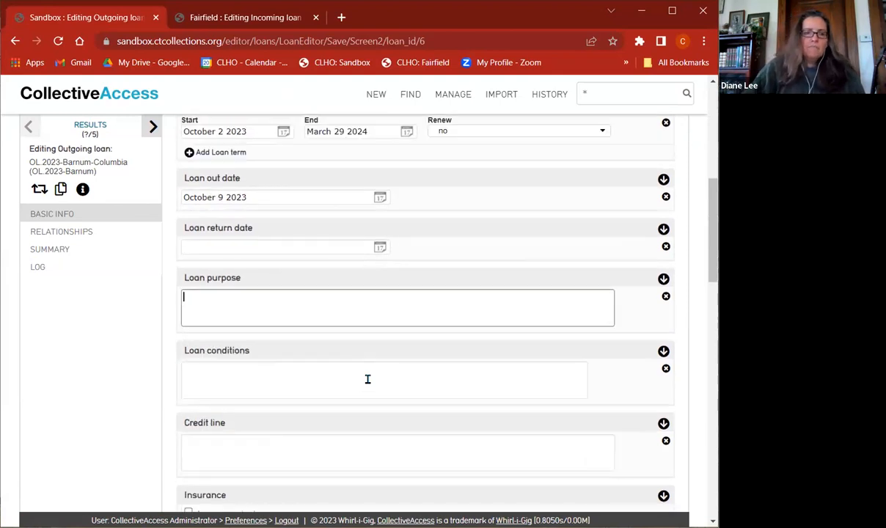
{"action": "type", "text": "Exhibition"}
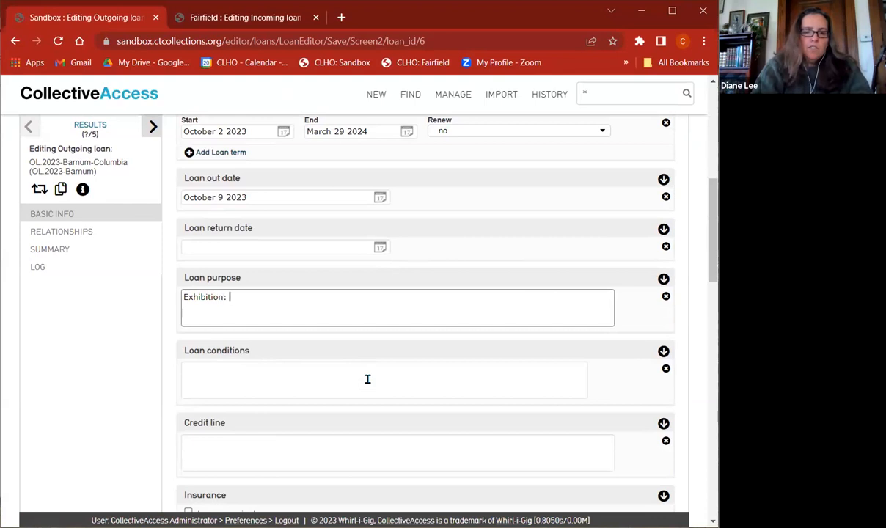
{"action": "type", "text": ": Something really"}
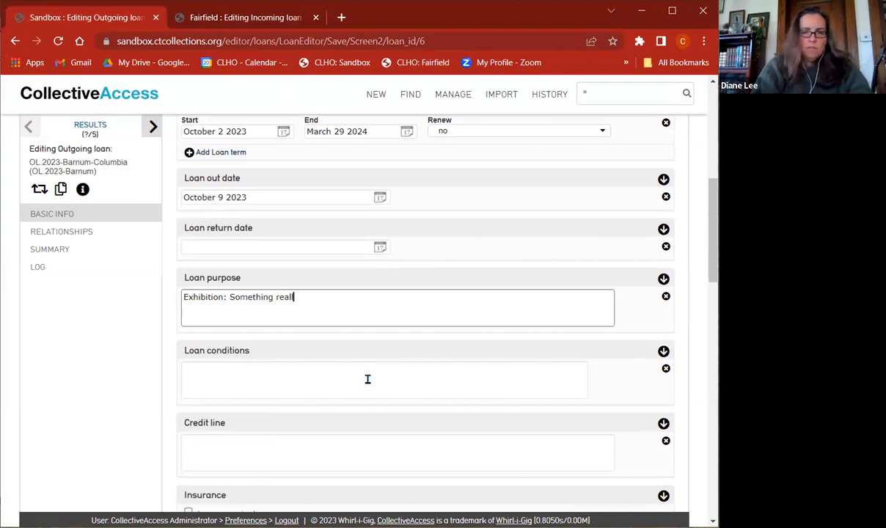
{"action": "key", "text": "BackSpace"}
{"action": "key", "text": "BackSpace"}
{"action": "key", "text": "BackSpace"}
{"action": "key", "text": "BackSpace"}
{"action": "key", "text": "BackSpace"}
{"action": "key", "text": "BackSpace"}
{"action": "key", "text": "BackSpace"}
{"action": "type", "text": "R"}
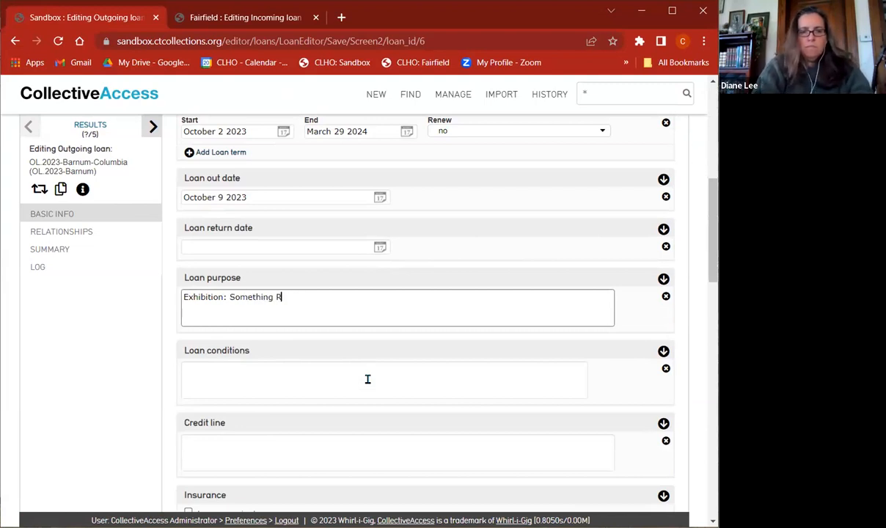
{"action": "type", "text": "eally Interet"}
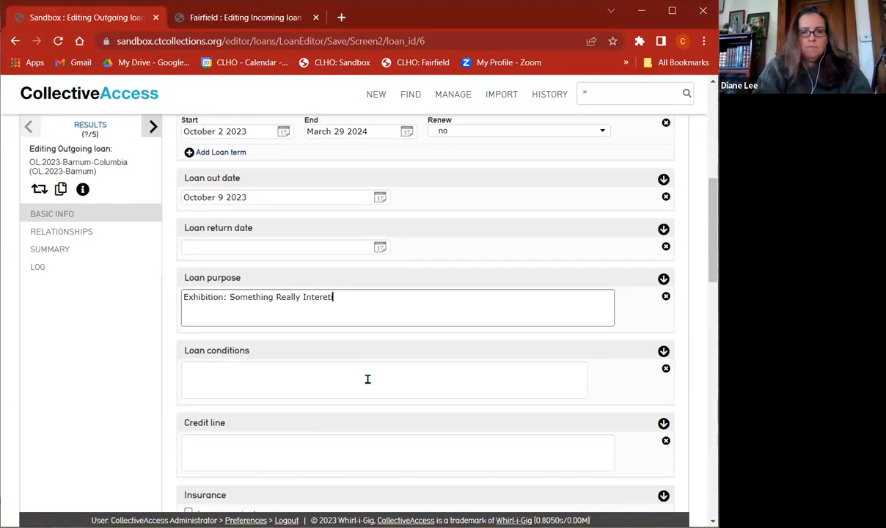
{"action": "type", "text": "sinng"}
Enter "Courtesy of the Barnum Museum, Bridgeport, CT" as the loan's credit line.
{"action": "left_click", "coordinate": [367, 379]}
{"action": "scroll", "coordinate": [367, 379], "scroll_direction": "down", "scroll_amount": 1}
{"action": "left_click", "coordinate": [362, 385]}
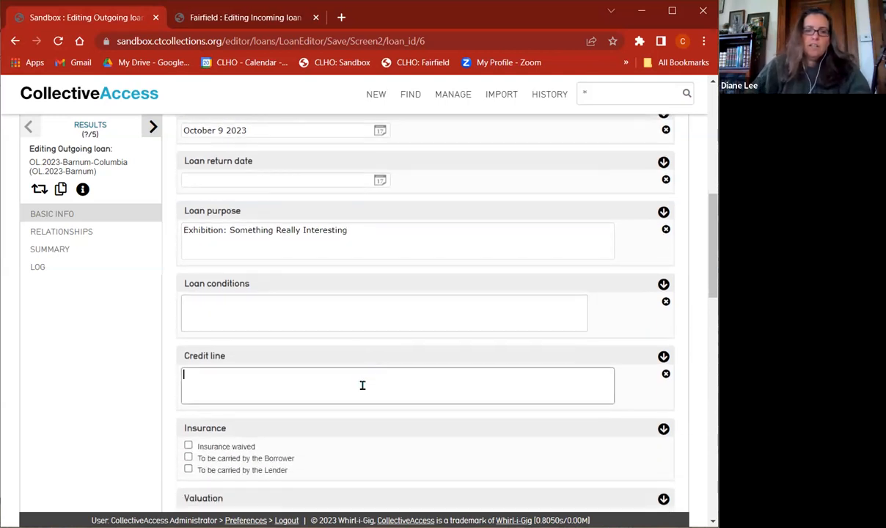
{"action": "type", "text": "Courtesy o"}
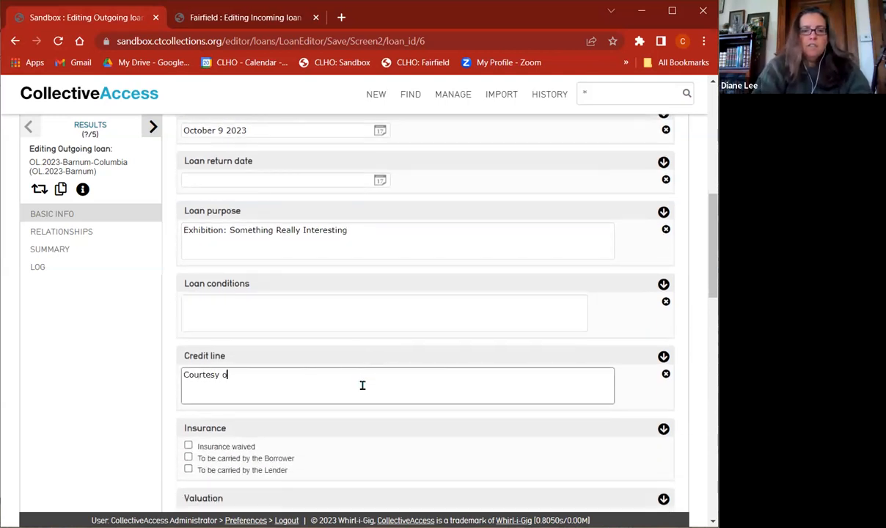
{"action": "type", "text": "f the Ba"}
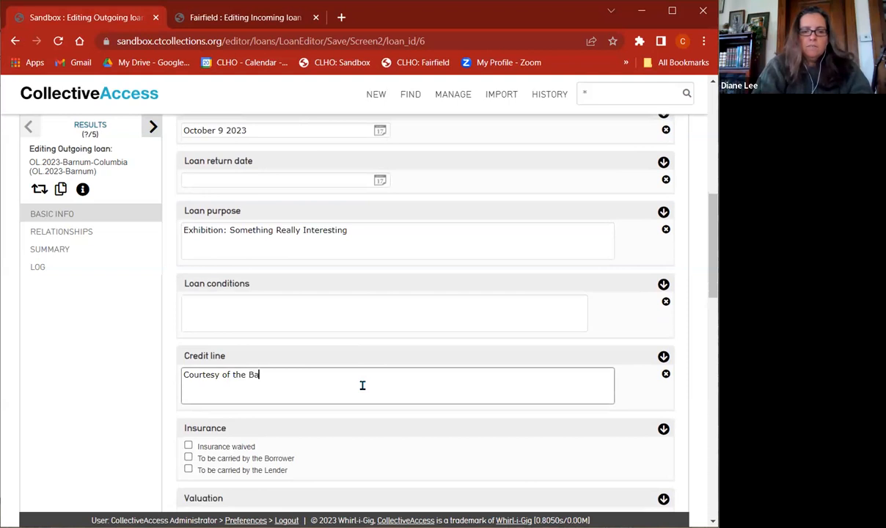
{"action": "type", "text": "rnum Museum "}
{"action": "type", "text": " Bridg"}
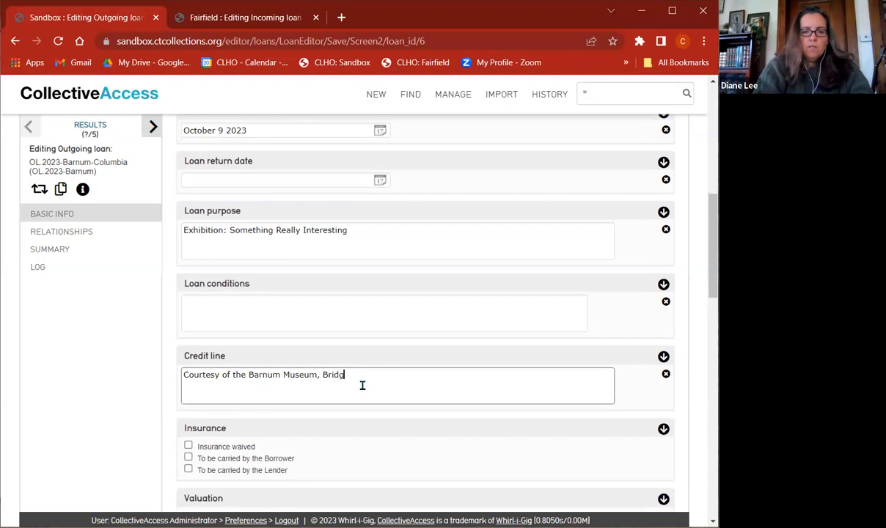
{"action": "type", "text": "eport, CT"}
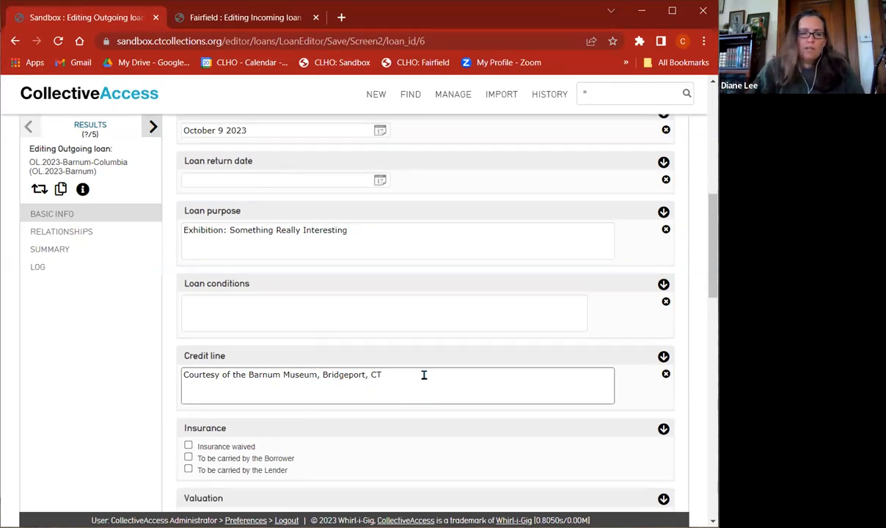
Mark the loan's insurance as to be carried by the Borrower.
{"action": "scroll", "coordinate": [424, 374], "scroll_direction": "down", "scroll_amount": 3}
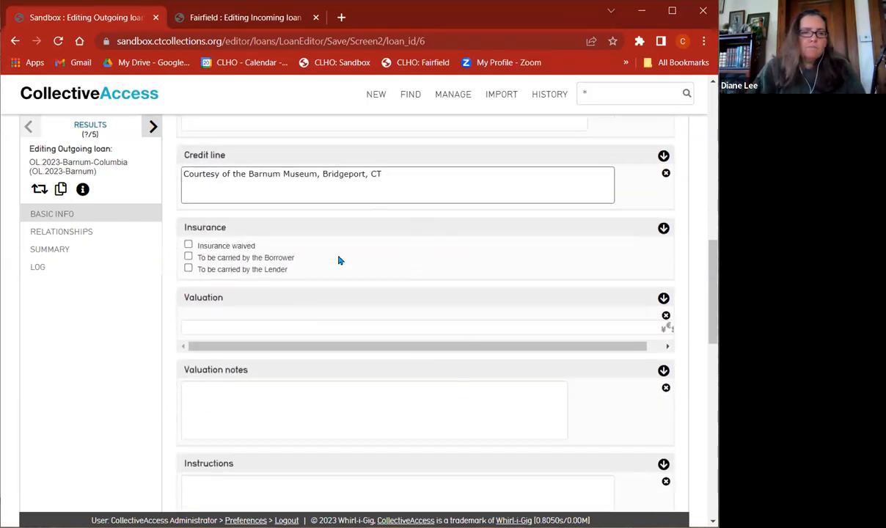
{"action": "left_click", "coordinate": [188, 256]}
{"action": "scroll", "coordinate": [352, 260], "scroll_direction": "down", "scroll_amount": 3}
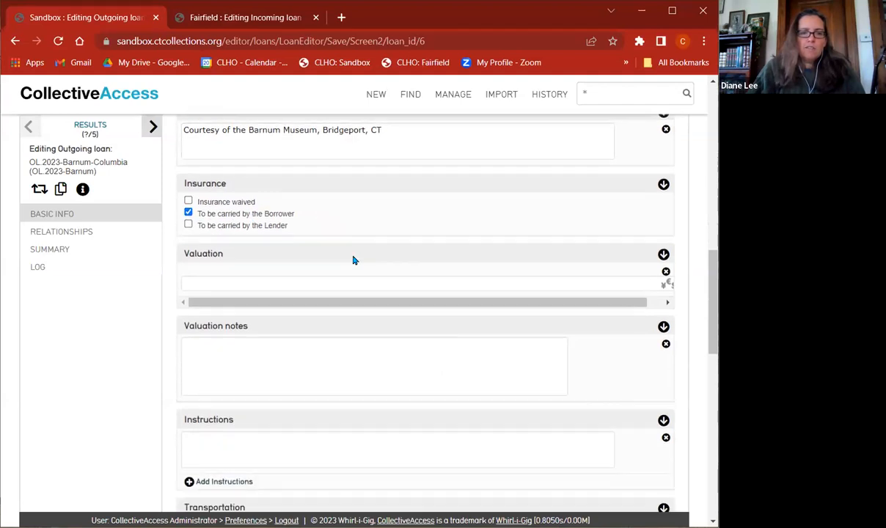
Examine the valuation, valuation notes, instructions, transportation, return condition, loan notes and storage location fields of the loan.
{"action": "scroll", "coordinate": [345, 253], "scroll_direction": "up", "scroll_amount": 1}
{"action": "left_click", "coordinate": [336, 253]}
{"action": "left_click", "coordinate": [366, 348]}
{"action": "left_click", "coordinate": [372, 272]}
{"action": "scroll", "coordinate": [375, 261], "scroll_direction": "up", "scroll_amount": 1}
{"action": "scroll", "coordinate": [375, 261], "scroll_direction": "up", "scroll_amount": 1}
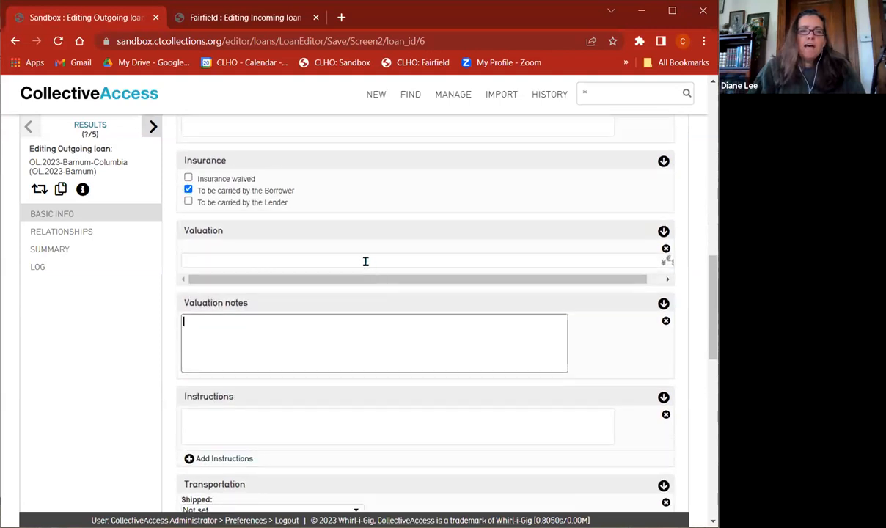
{"action": "left_click", "coordinate": [260, 257]}
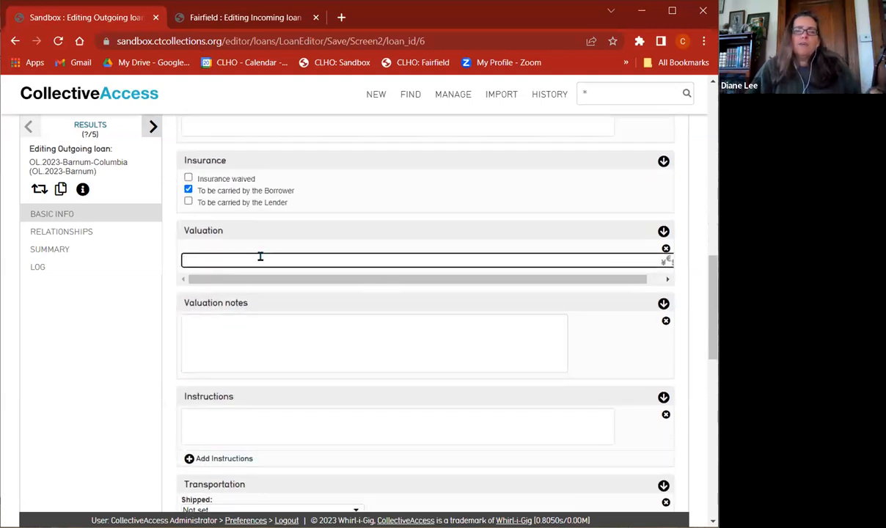
{"action": "left_click", "coordinate": [275, 325]}
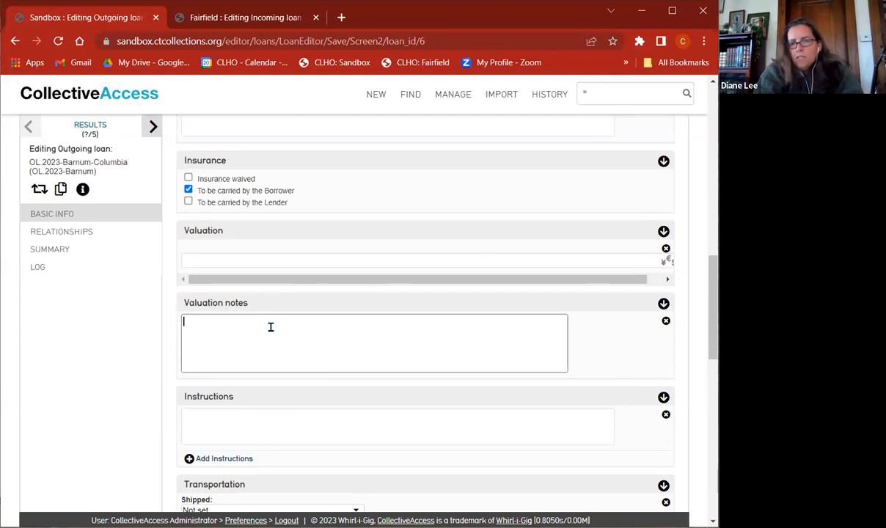
{"action": "scroll", "coordinate": [268, 325], "scroll_direction": "down", "scroll_amount": 5}
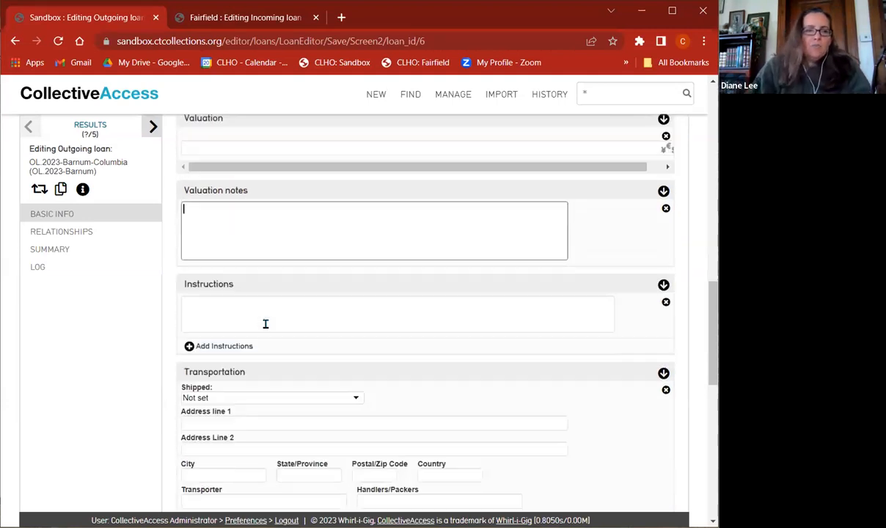
{"action": "scroll", "coordinate": [330, 260], "scroll_direction": "down", "scroll_amount": 5}
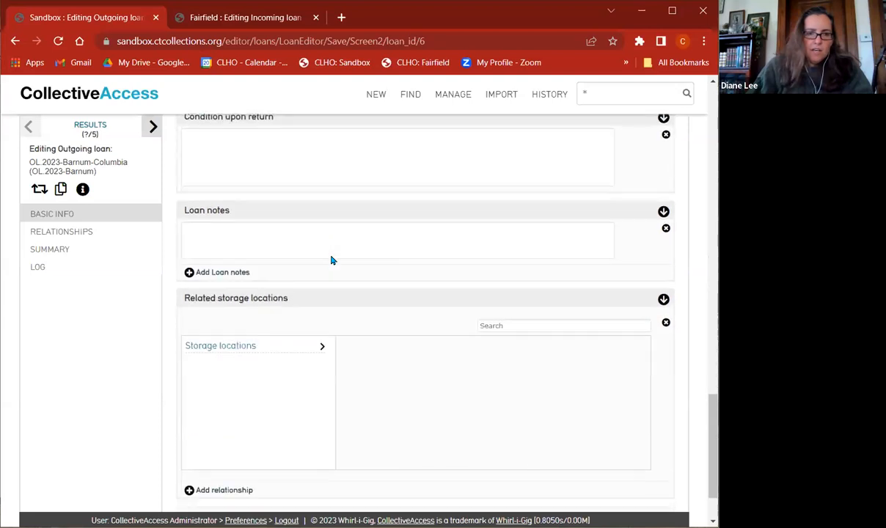
{"action": "scroll", "coordinate": [331, 260], "scroll_direction": "up", "scroll_amount": 5}
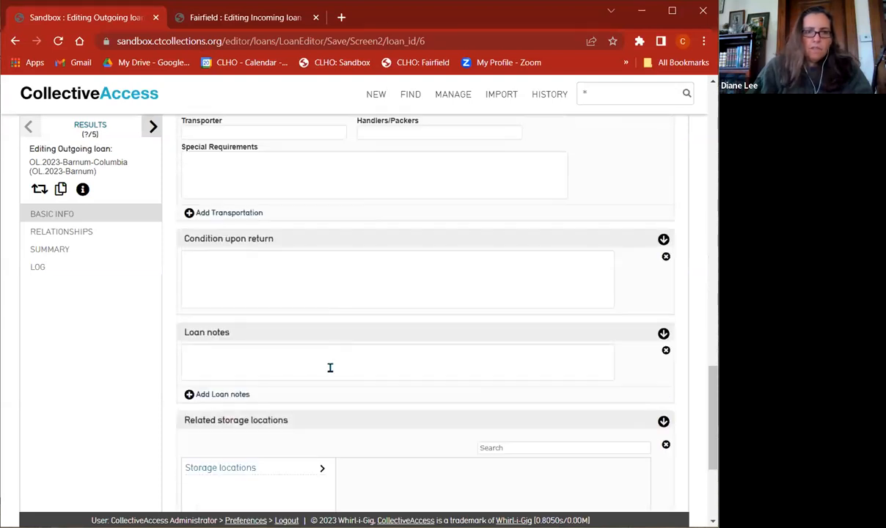
{"action": "scroll", "coordinate": [351, 334], "scroll_direction": "up", "scroll_amount": 5}
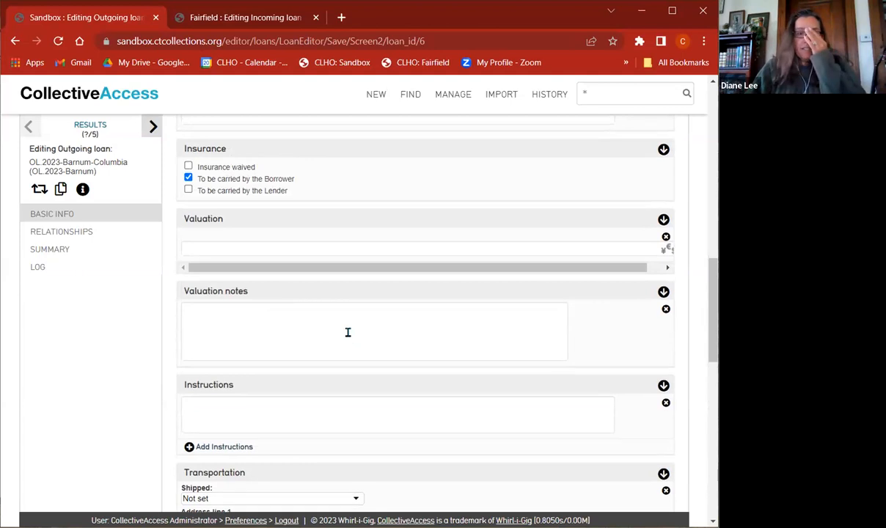
Save the outgoing loan with its purpose, credit line and insurance entries.
{"action": "scroll", "coordinate": [349, 329], "scroll_direction": "up", "scroll_amount": 10}
{"action": "scroll", "coordinate": [191, 203], "scroll_direction": "up", "scroll_amount": 2}
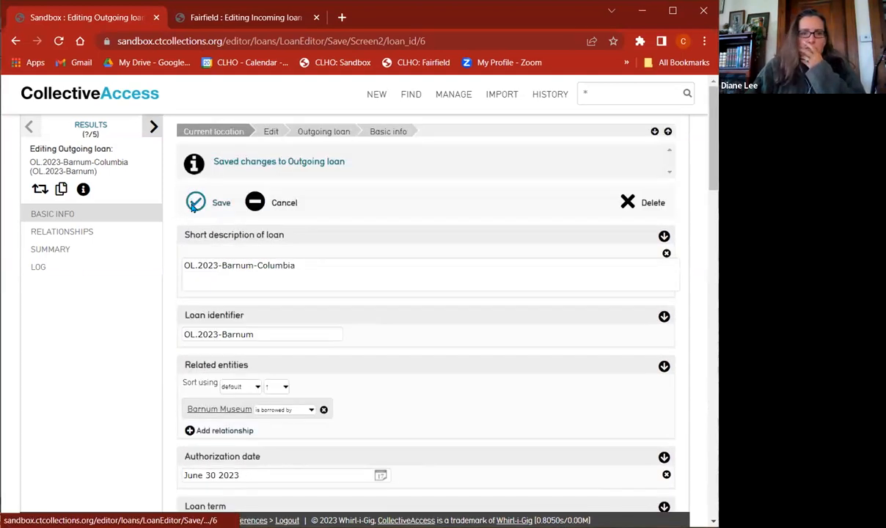
Set the loan's valuation to $5000.00 and save the outgoing loan.
{"action": "scroll", "coordinate": [426, 253], "scroll_direction": "down", "scroll_amount": 12}
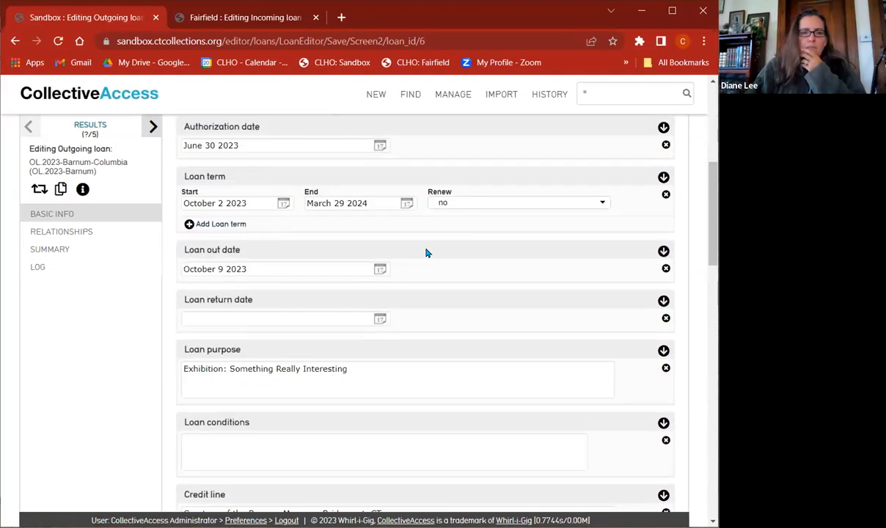
{"action": "scroll", "coordinate": [426, 253], "scroll_direction": "down", "scroll_amount": 2}
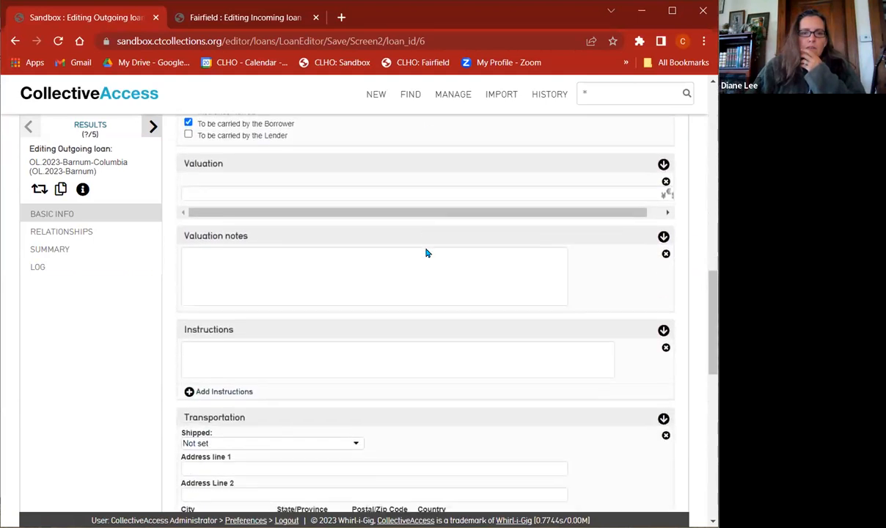
{"action": "left_click", "coordinate": [426, 194]}
{"action": "type", "text": "$5000.00"}
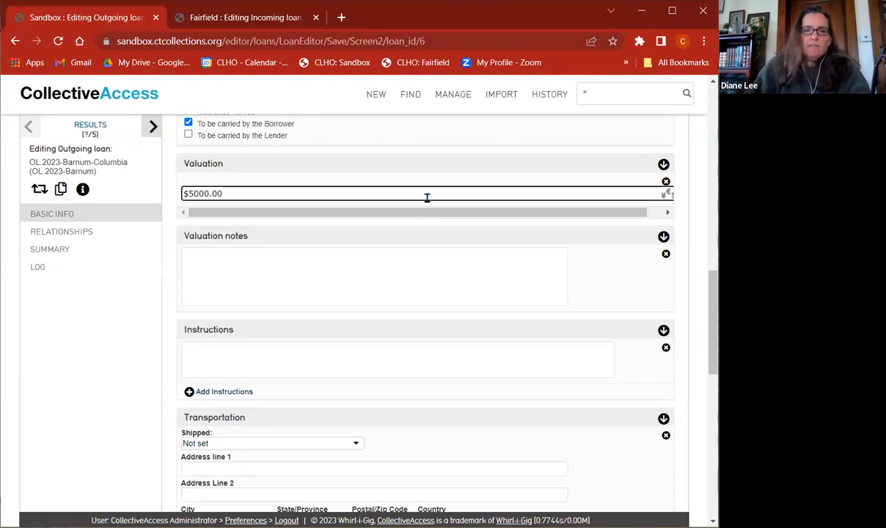
{"action": "left_click", "coordinate": [378, 247]}
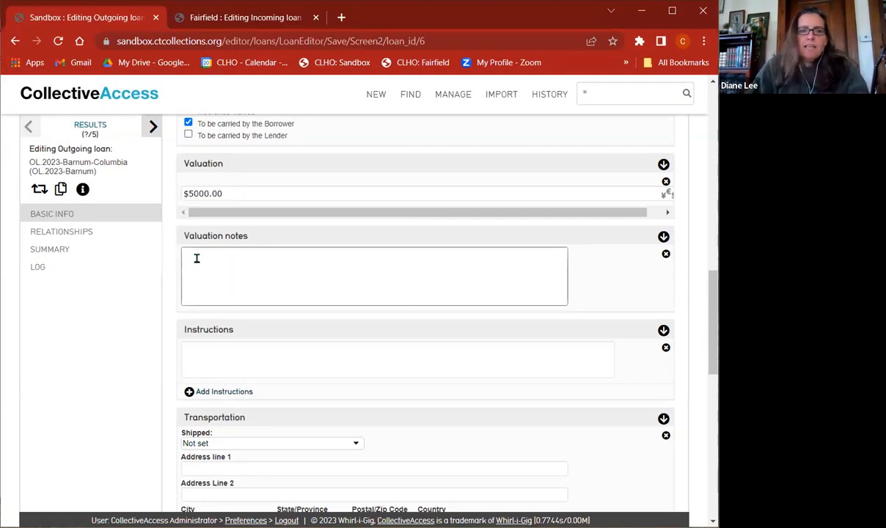
{"action": "scroll", "coordinate": [321, 287], "scroll_direction": "up", "scroll_amount": 10}
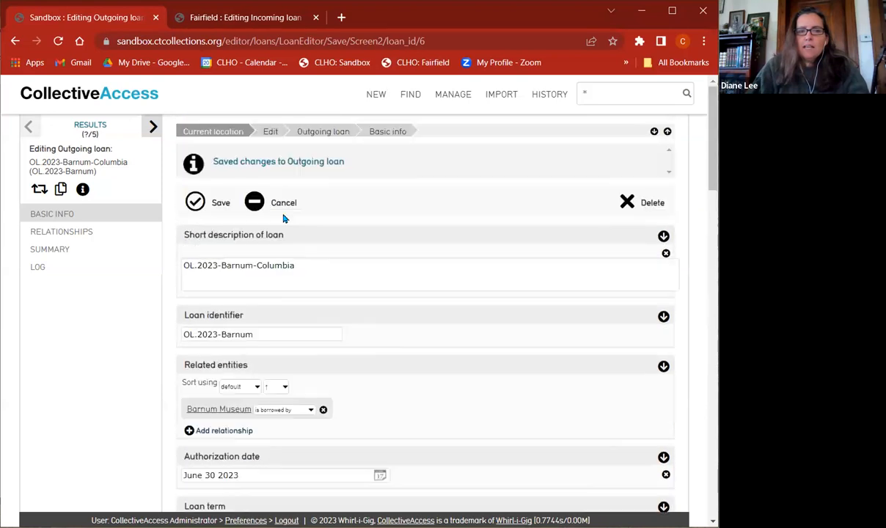
{"action": "left_click", "coordinate": [218, 211]}
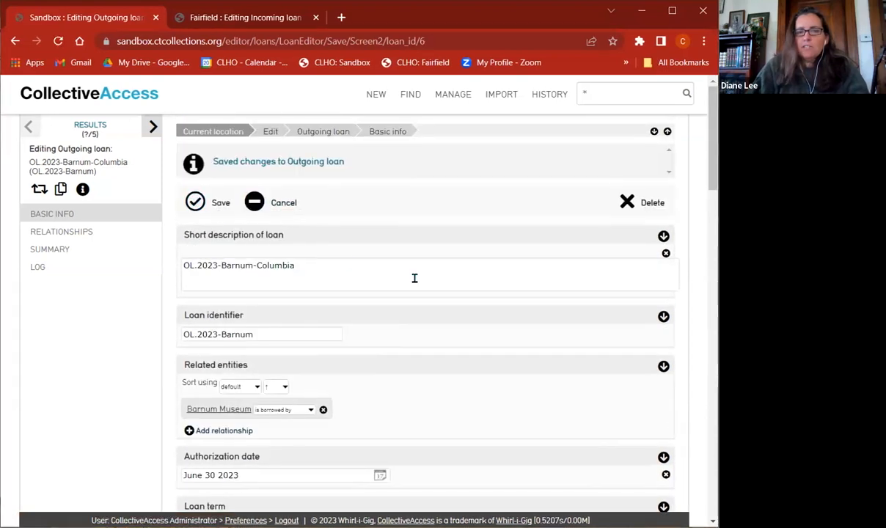
Relate the Hornbook (1978.647) to the outgoing loan as a related object.
{"action": "scroll", "coordinate": [294, 305], "scroll_direction": "down", "scroll_amount": 5}
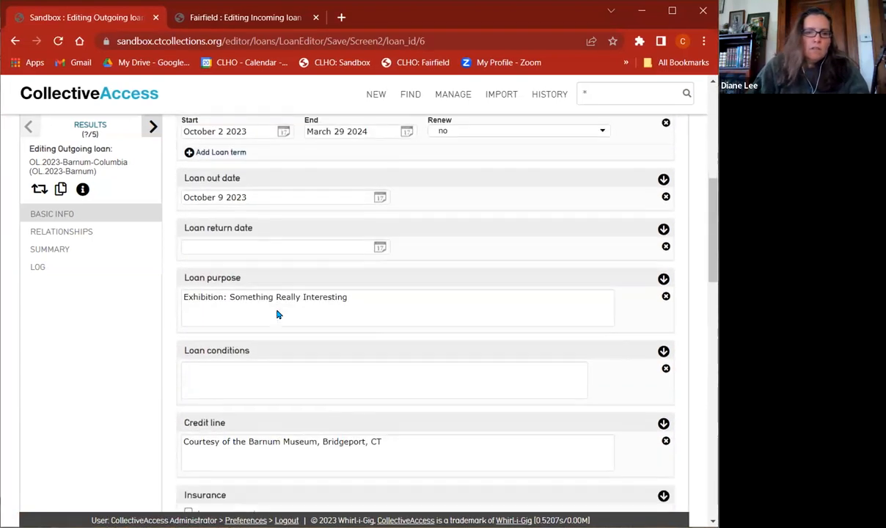
{"action": "scroll", "coordinate": [277, 314], "scroll_direction": "down", "scroll_amount": 5}
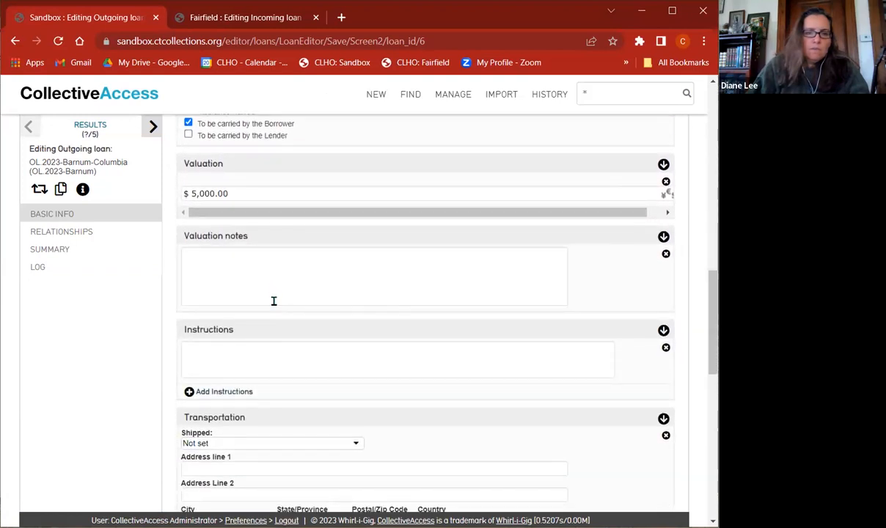
{"action": "scroll", "coordinate": [273, 300], "scroll_direction": "down", "scroll_amount": 7}
{"action": "scroll", "coordinate": [272, 301], "scroll_direction": "down", "scroll_amount": 2}
{"action": "scroll", "coordinate": [272, 303], "scroll_direction": "up", "scroll_amount": 4}
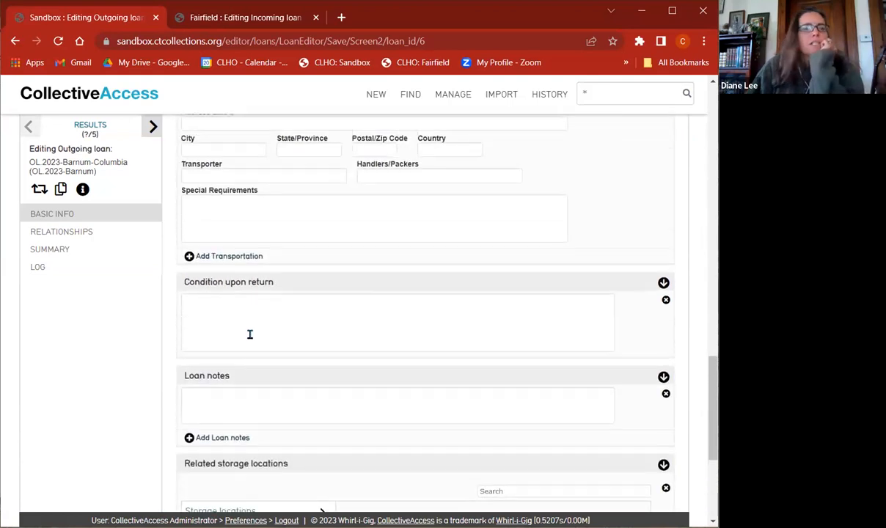
{"action": "scroll", "coordinate": [249, 334], "scroll_direction": "up", "scroll_amount": 1}
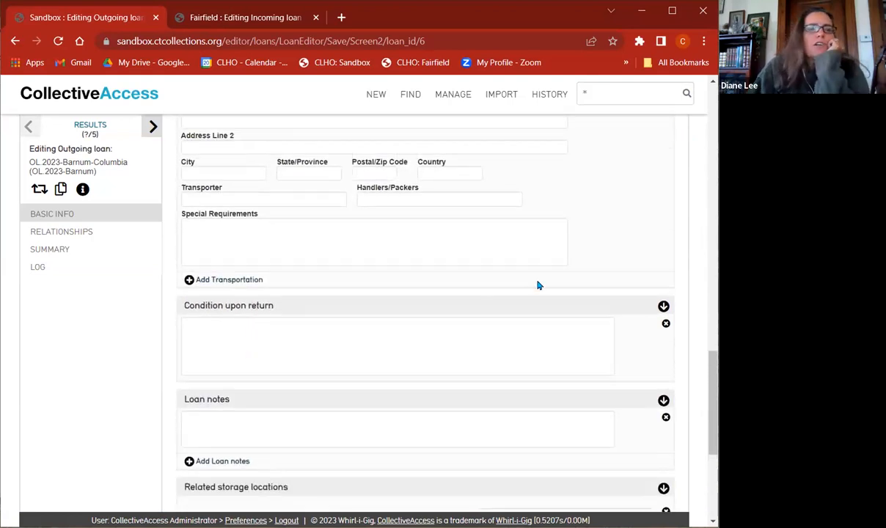
{"action": "left_click", "coordinate": [64, 231]}
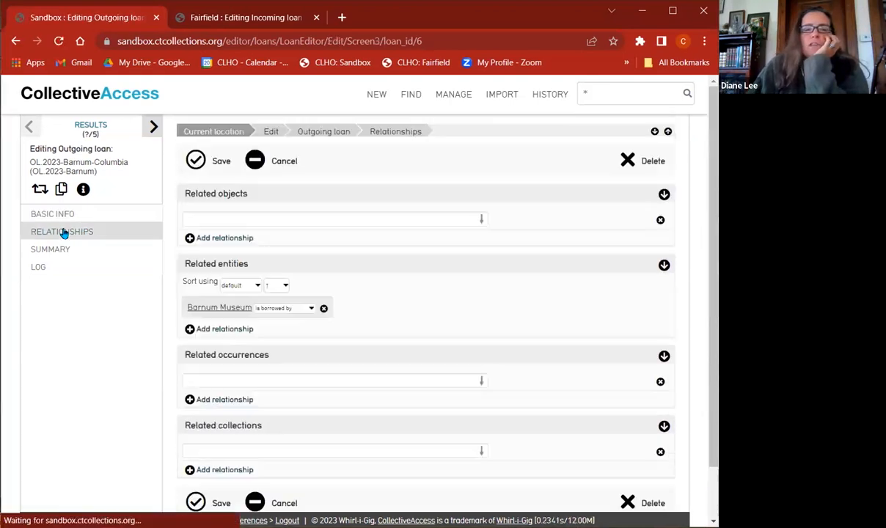
{"action": "left_click", "coordinate": [224, 219]}
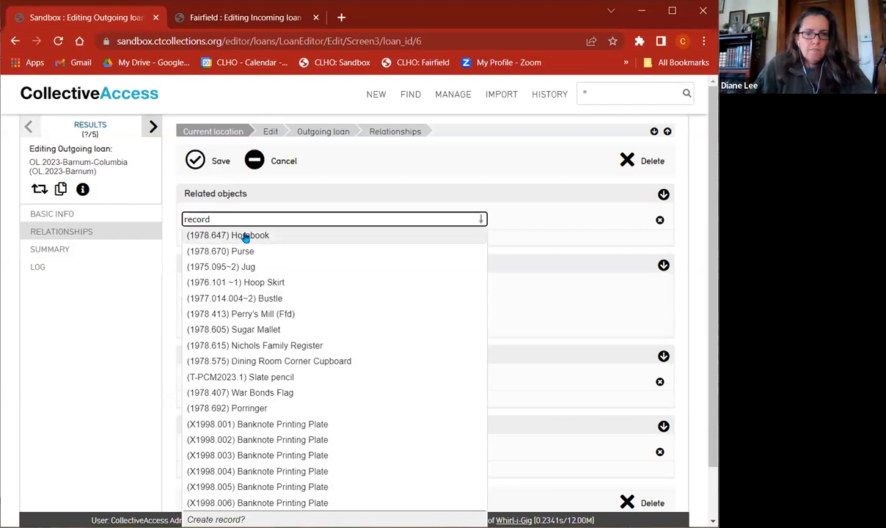
{"action": "left_click", "coordinate": [246, 236]}
Search the objects for "hea" and add the Eel Spear Head (1978.216) as a second related object.
{"action": "left_click", "coordinate": [224, 238]}
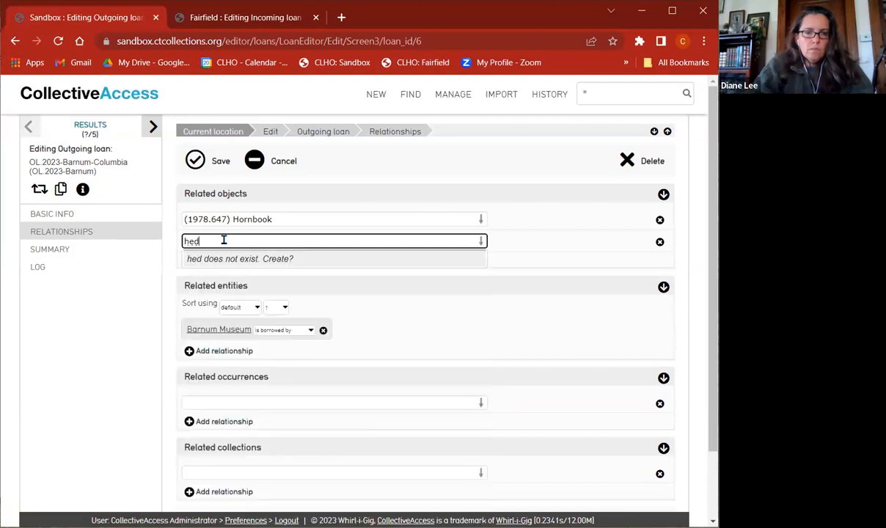
{"action": "type", "text": "hed"}
{"action": "key", "text": "BackSpace"}
{"action": "type", "text": "a"}
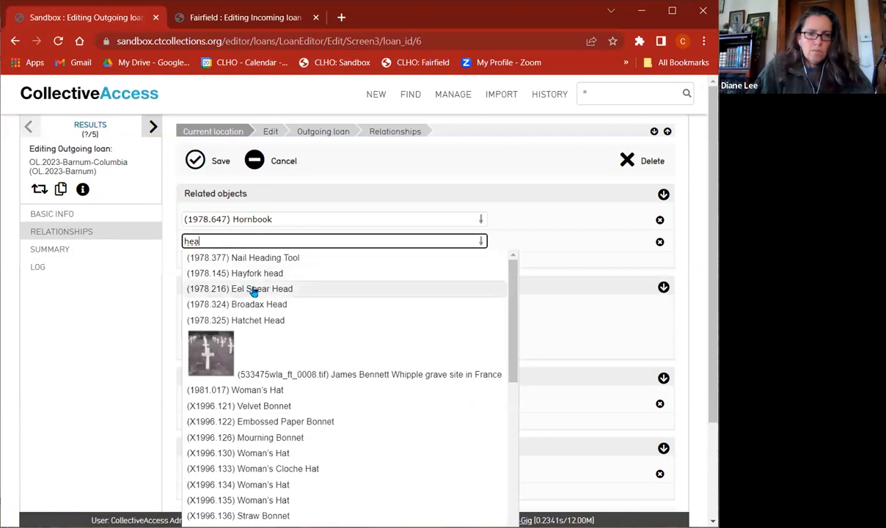
{"action": "left_click", "coordinate": [253, 291]}
Search for "eel", add the Eel Trap (1978.217) as a third related object and save the loan.
{"action": "left_click", "coordinate": [222, 260]}
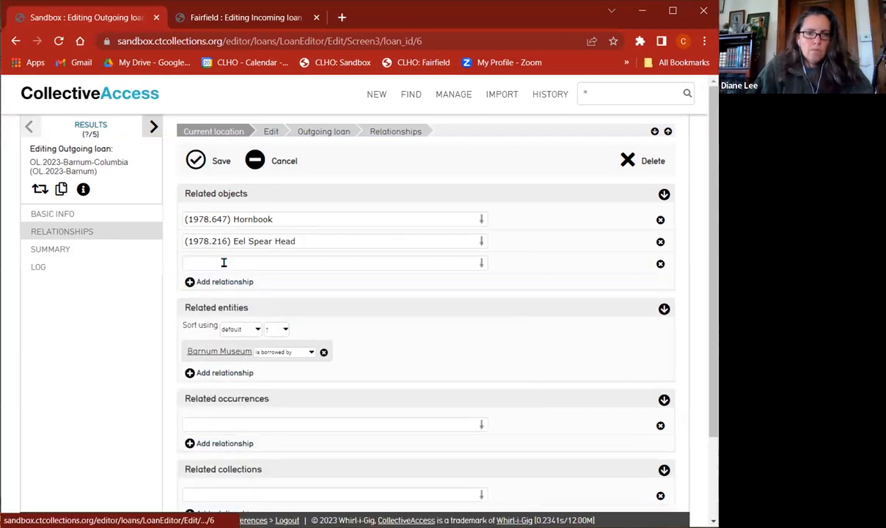
{"action": "type", "text": "eel"}
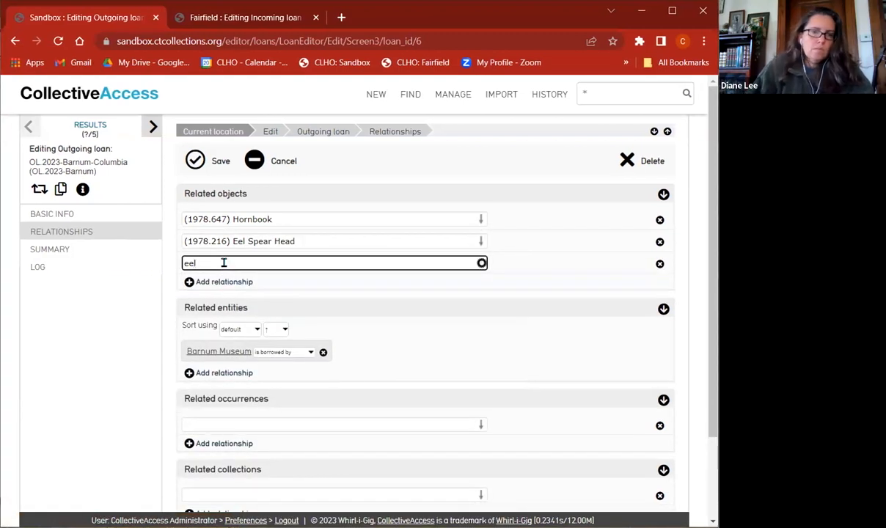
{"action": "left_click", "coordinate": [231, 311]}
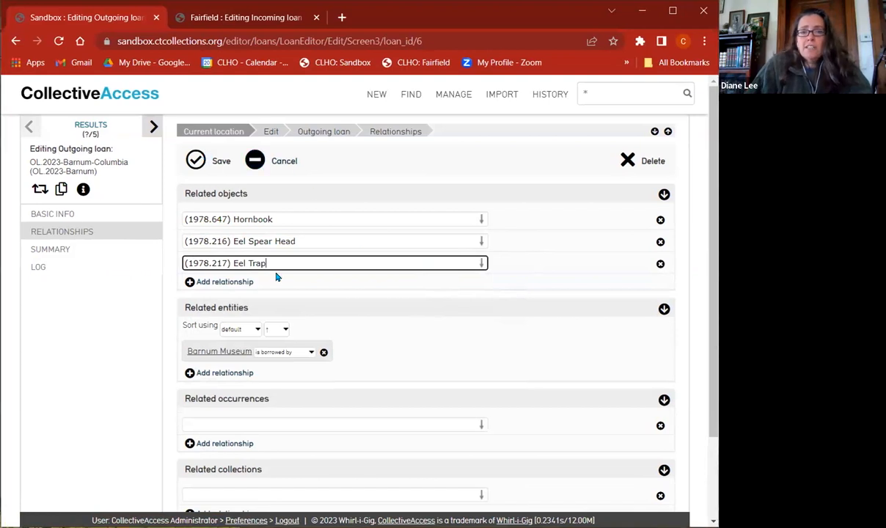
{"action": "left_click", "coordinate": [203, 163]}
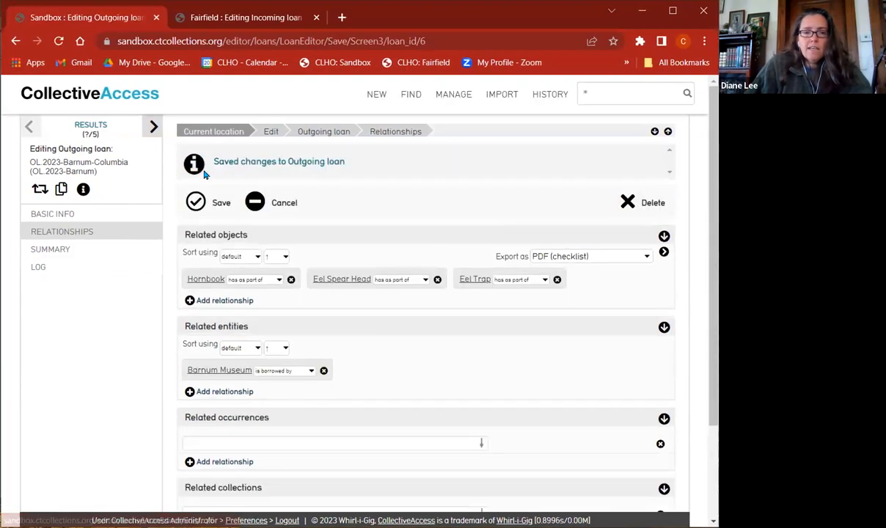
Check the relationship types offered for the Hornbook and discard the added blank object relationship.
{"action": "left_click", "coordinate": [262, 280]}
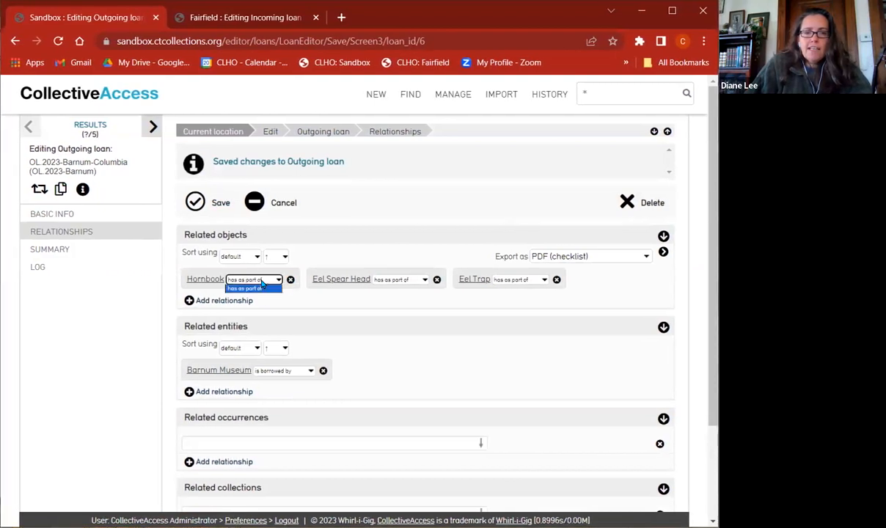
{"action": "left_click", "coordinate": [299, 300]}
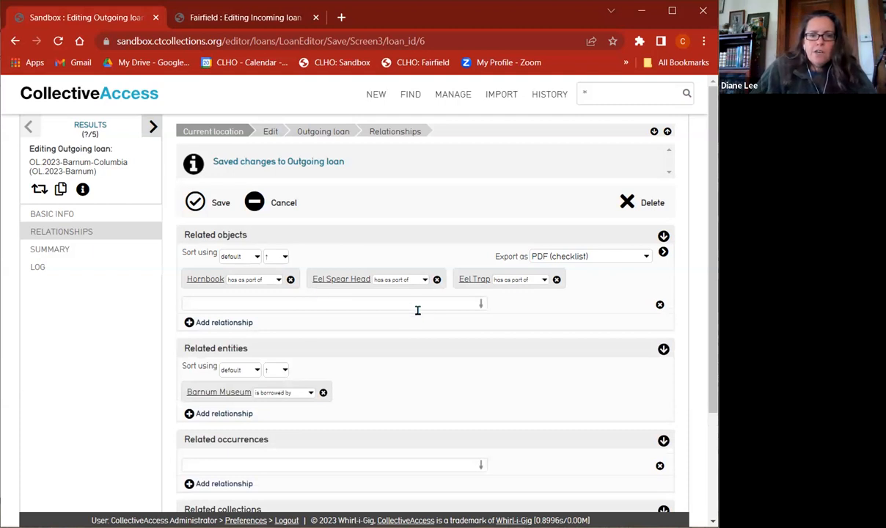
{"action": "left_click", "coordinate": [472, 279]}
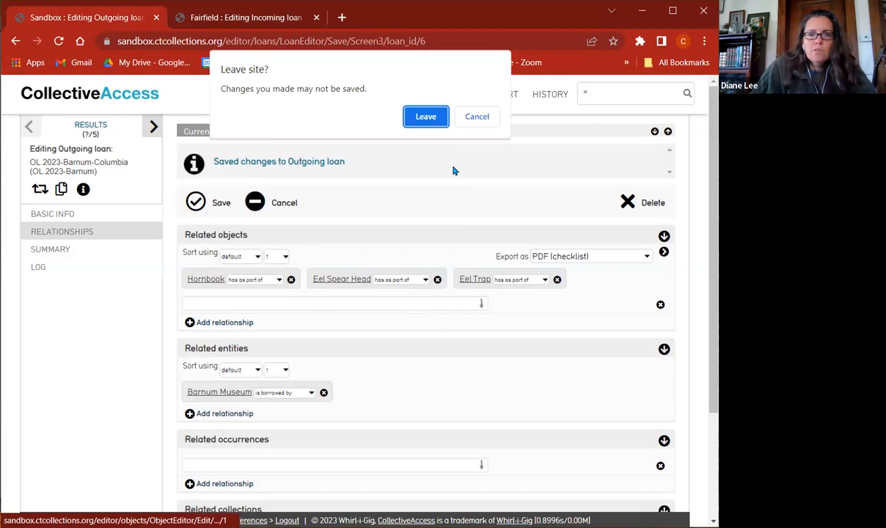
{"action": "left_click", "coordinate": [291, 208]}
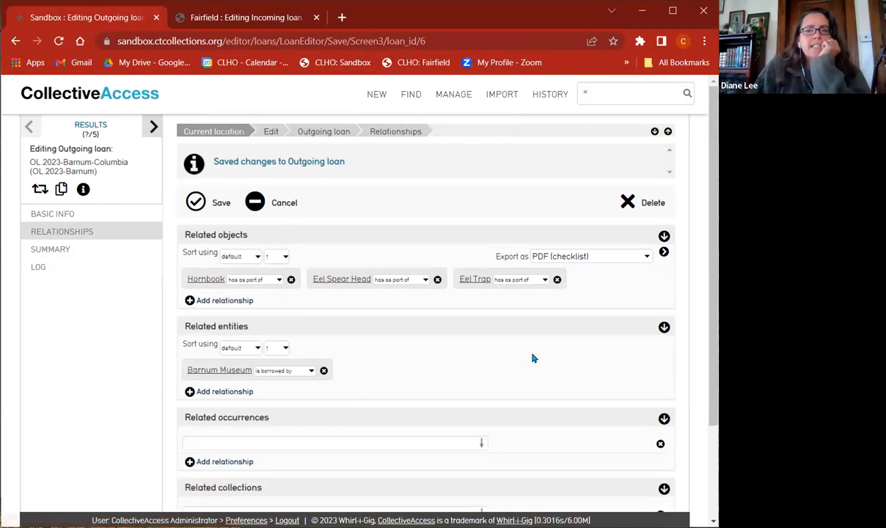
Examine the related loans in the Eel Trap's record and return from there to the OL.2023-Barnum-Columbia loan.
{"action": "left_click", "coordinate": [475, 281]}
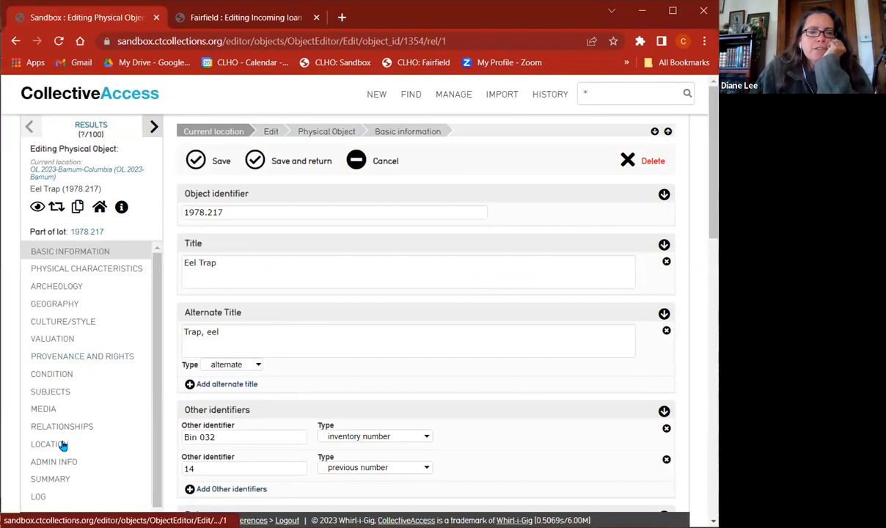
{"action": "left_click", "coordinate": [62, 426]}
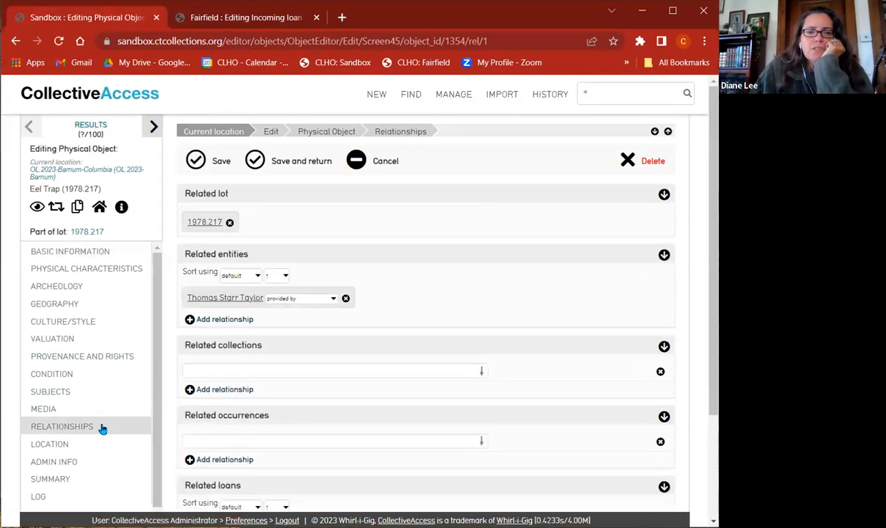
{"action": "scroll", "coordinate": [318, 235], "scroll_direction": "down", "scroll_amount": 2}
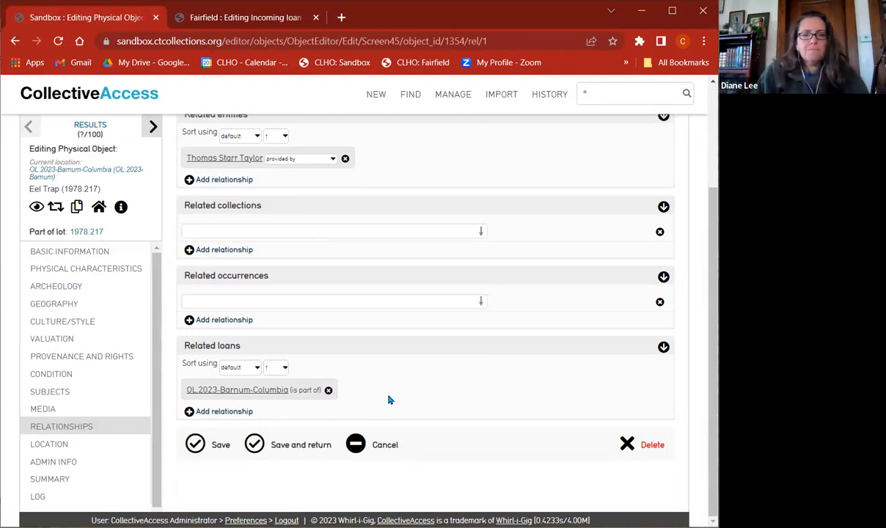
{"action": "left_click", "coordinate": [268, 390]}
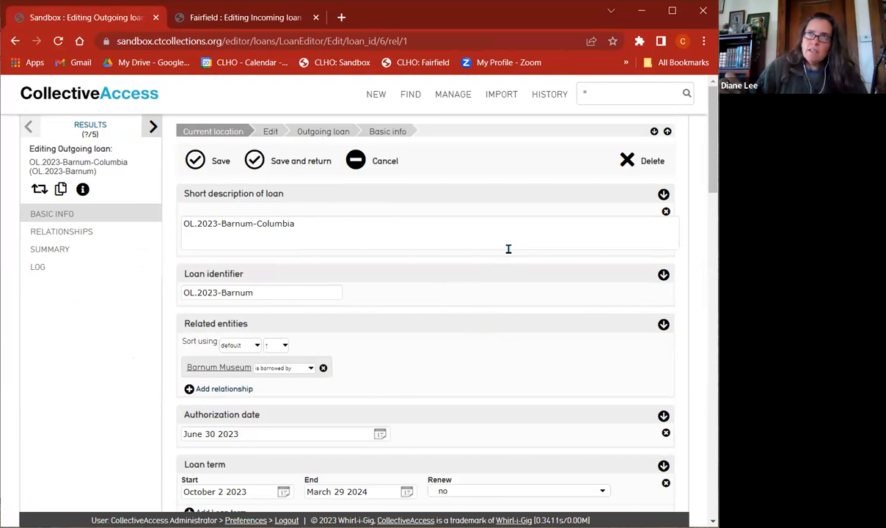
Open the recently edited Painting of Cat incoming loan and highlight its loan identifier.
{"action": "mouse_move", "coordinate": [554, 101]}
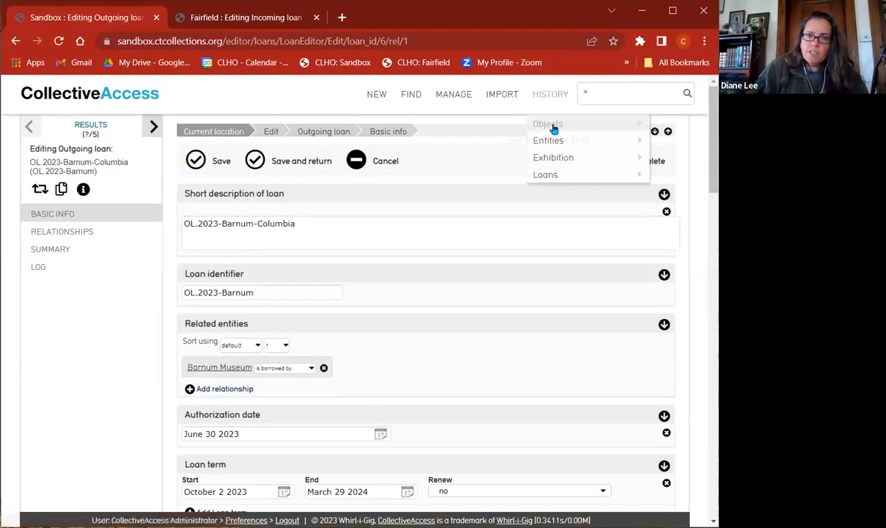
{"action": "mouse_move", "coordinate": [634, 176]}
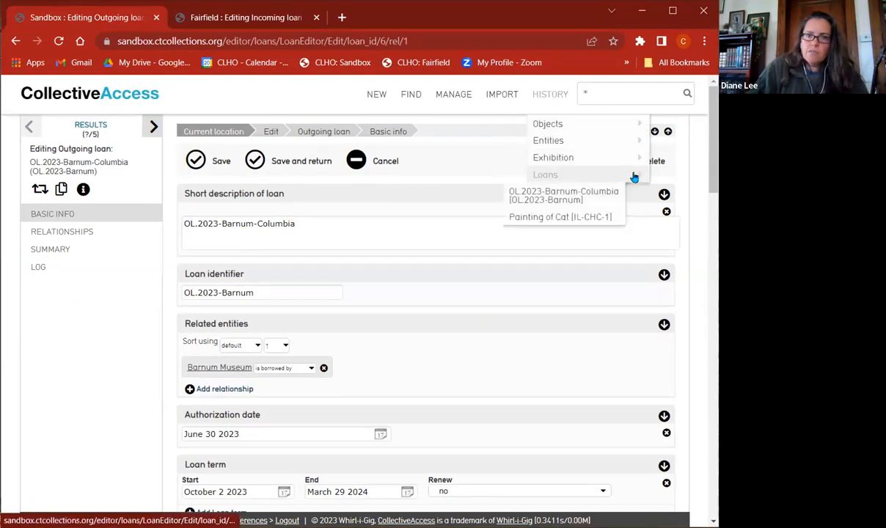
{"action": "left_click", "coordinate": [559, 217]}
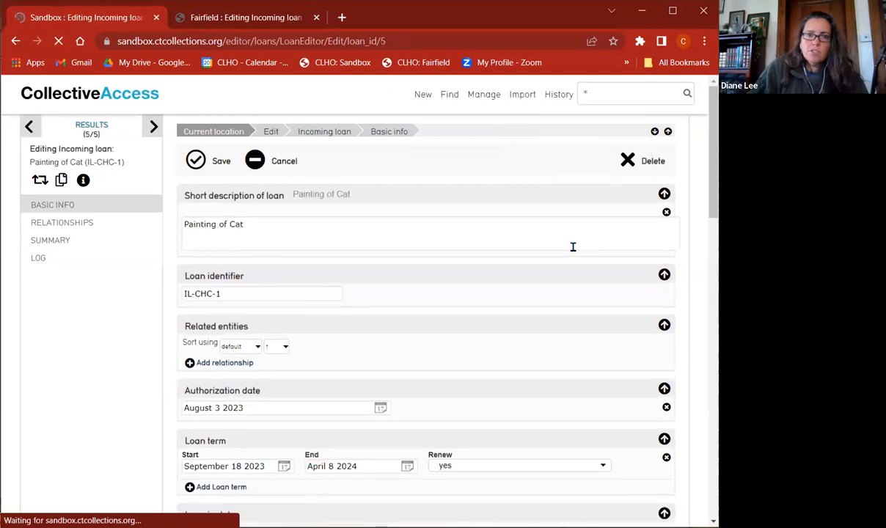
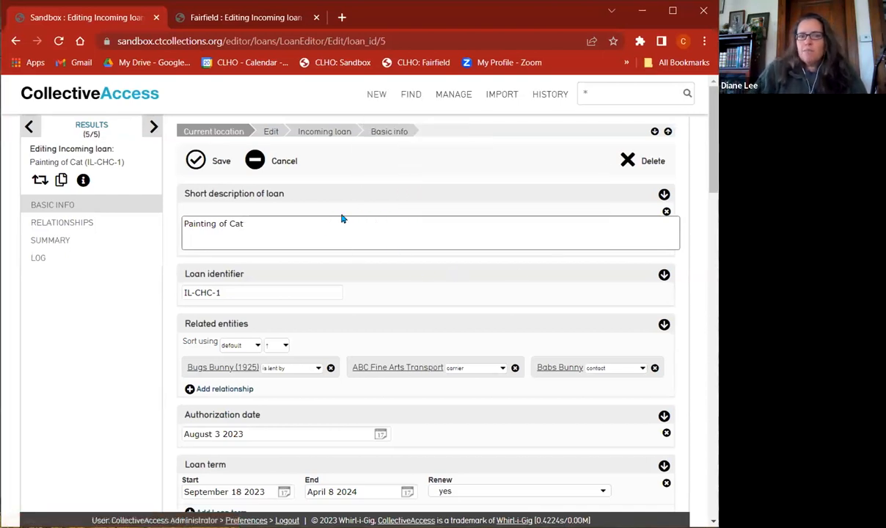
{"action": "key", "text": "Tab"}
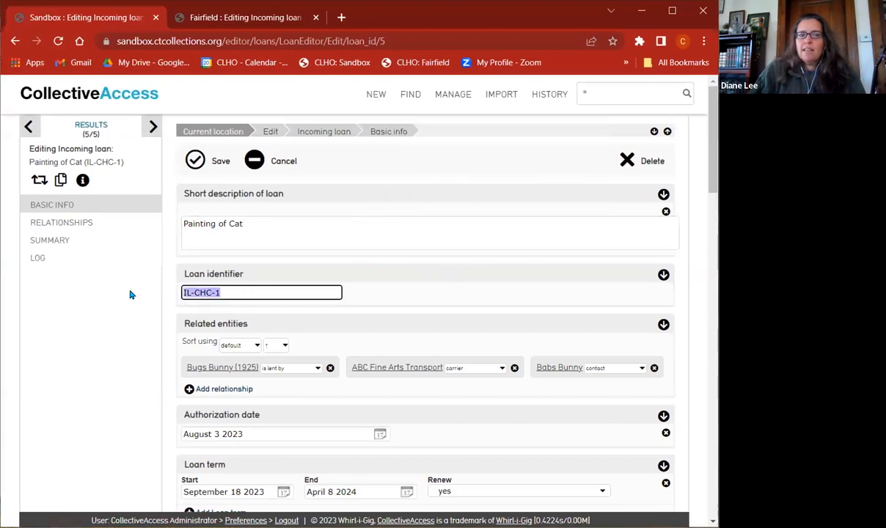
{"action": "left_click", "coordinate": [248, 292]}
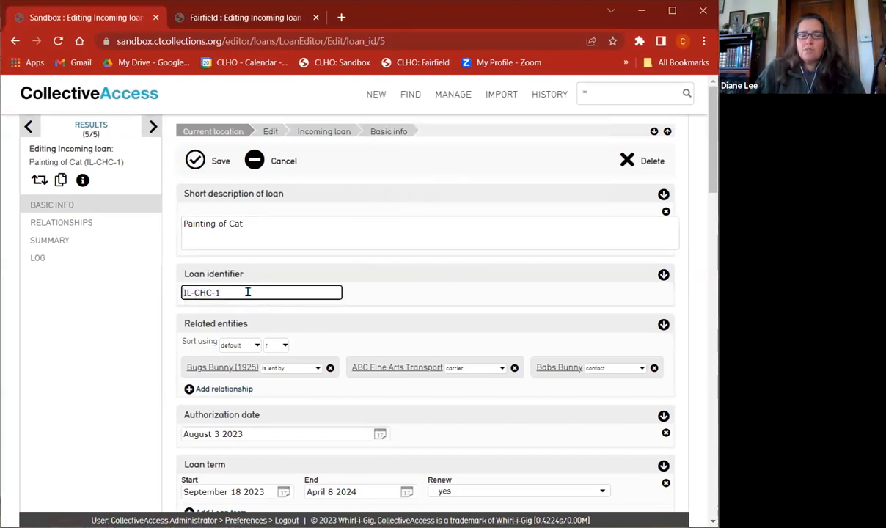
{"action": "left_click_drag", "start_coordinate": [247, 292], "coordinate": [147, 294]}
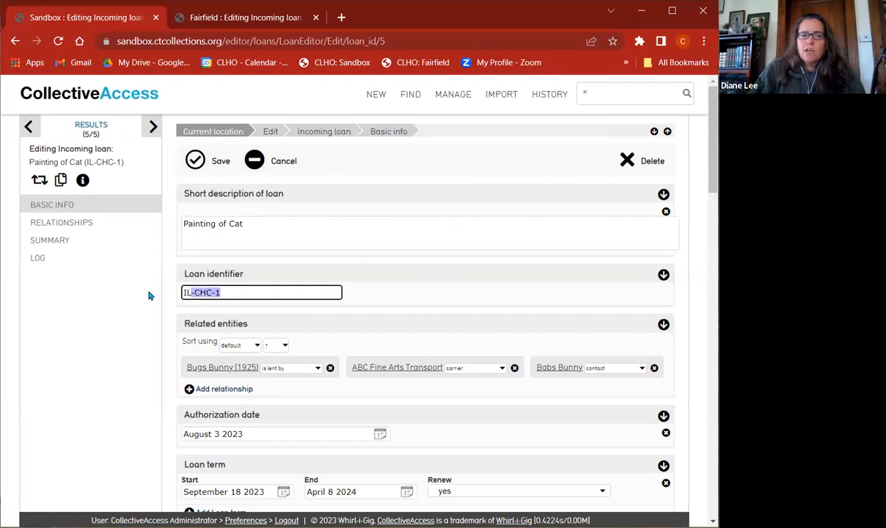
{"action": "left_click", "coordinate": [230, 292]}
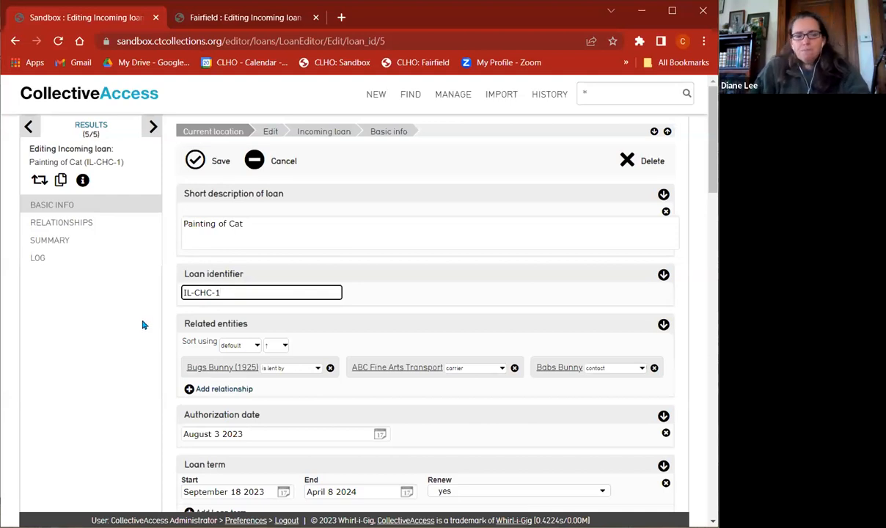
Examine the Painting of Cat loan's dates and its related objects, entities, occurrences and collections.
{"action": "scroll", "coordinate": [254, 344], "scroll_direction": "down", "scroll_amount": 5}
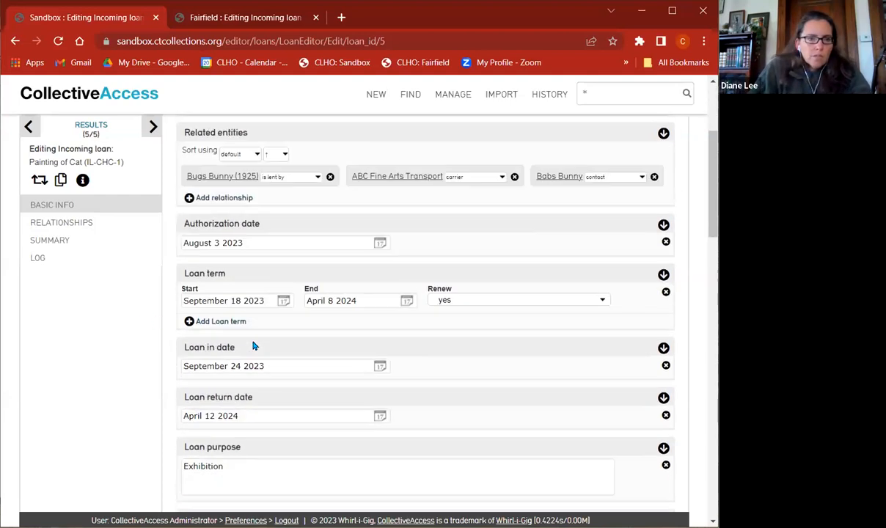
{"action": "scroll", "coordinate": [253, 341], "scroll_direction": "down", "scroll_amount": 1}
{"action": "scroll", "coordinate": [255, 340], "scroll_direction": "up", "scroll_amount": 6}
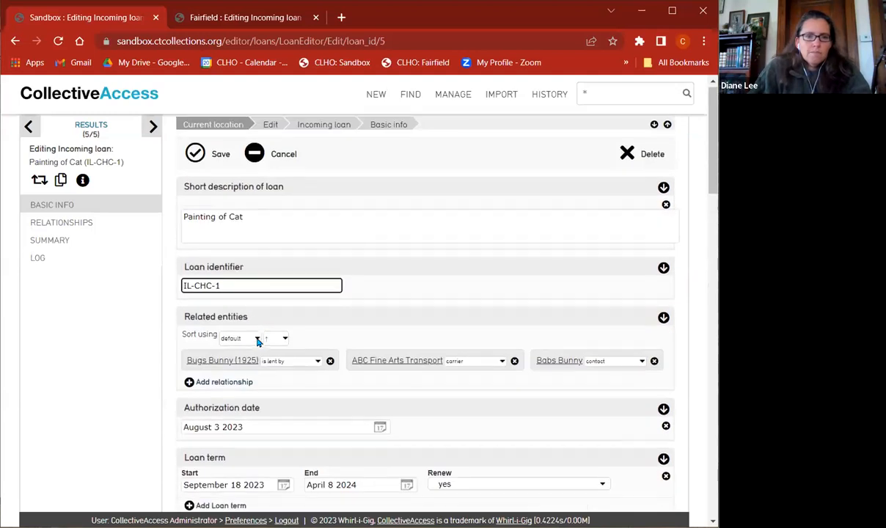
{"action": "left_click", "coordinate": [87, 225]}
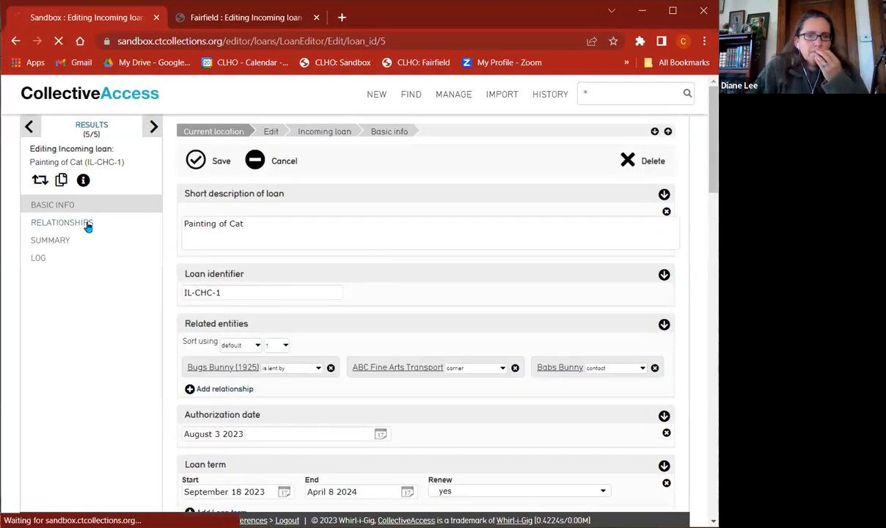
{"action": "scroll", "coordinate": [336, 366], "scroll_direction": "down", "scroll_amount": 2}
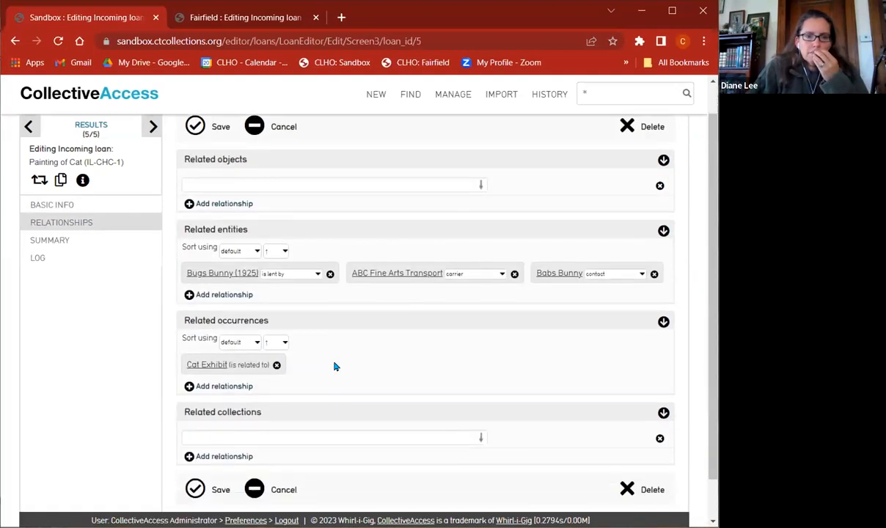
{"action": "scroll", "coordinate": [334, 366], "scroll_direction": "up", "scroll_amount": 2}
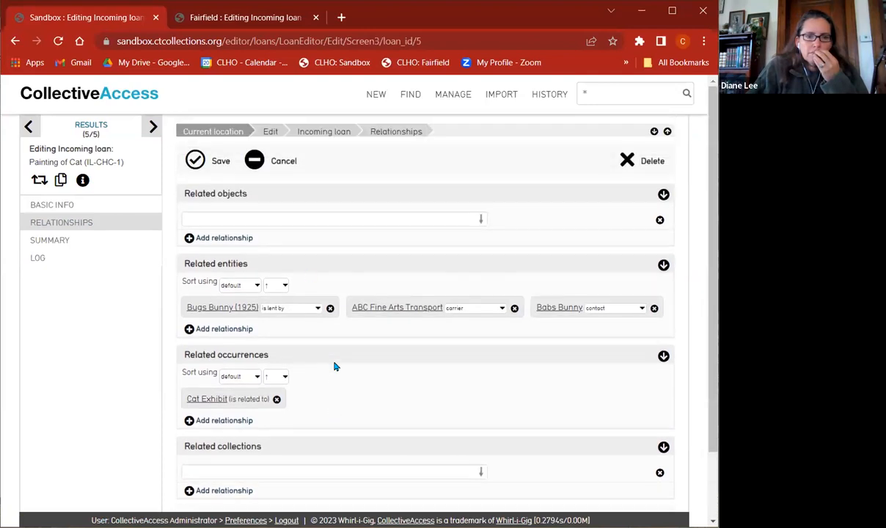
Switch to the Fairfield database and look through the first page of its loans list.
{"action": "left_click", "coordinate": [258, 15]}
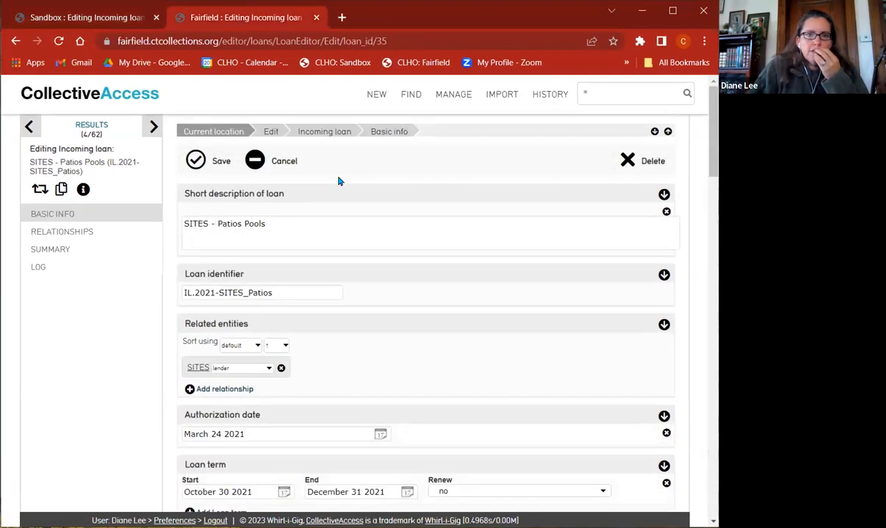
{"action": "left_click", "coordinate": [608, 96]}
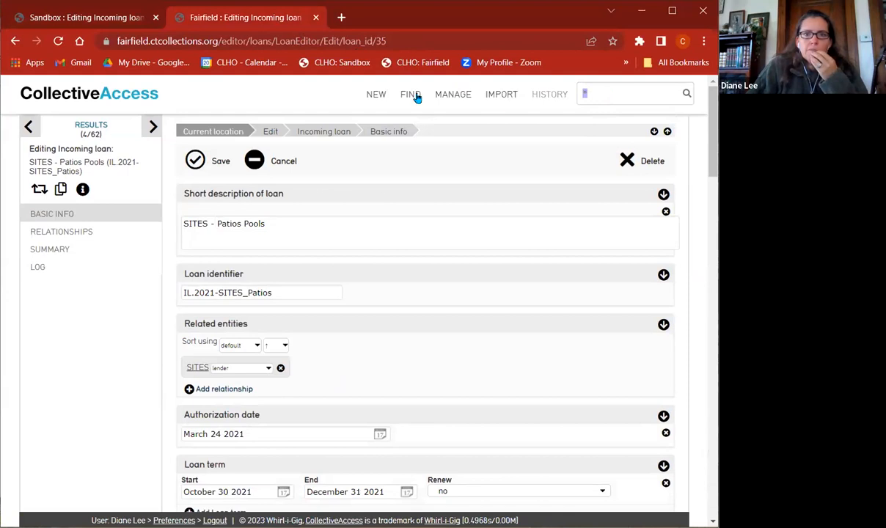
{"action": "mouse_move", "coordinate": [411, 95]}
{"action": "left_click", "coordinate": [419, 228]}
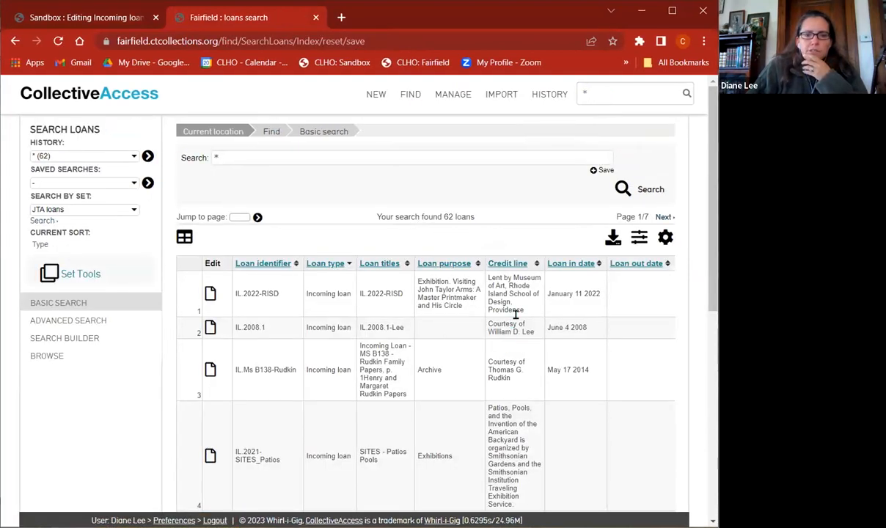
{"action": "scroll", "coordinate": [429, 282], "scroll_direction": "down", "scroll_amount": 5}
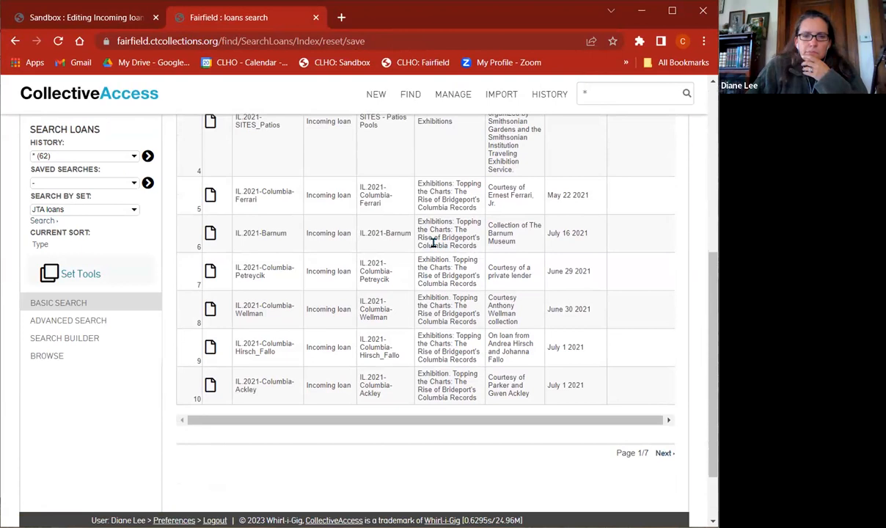
{"action": "scroll", "coordinate": [418, 229], "scroll_direction": "up", "scroll_amount": 5}
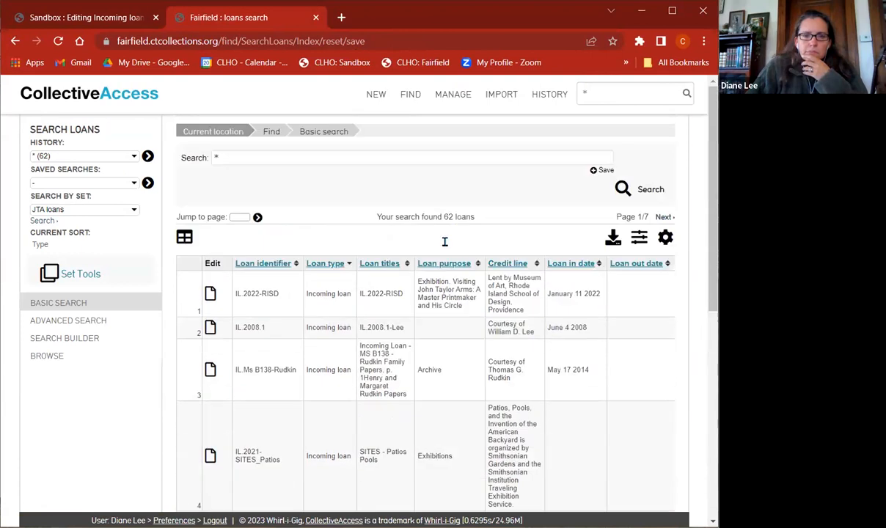
Search the Fairfield database for "barnum", collapse the object results and expand the matching loans.
{"action": "left_click", "coordinate": [608, 92]}
{"action": "type", "text": "ba"}
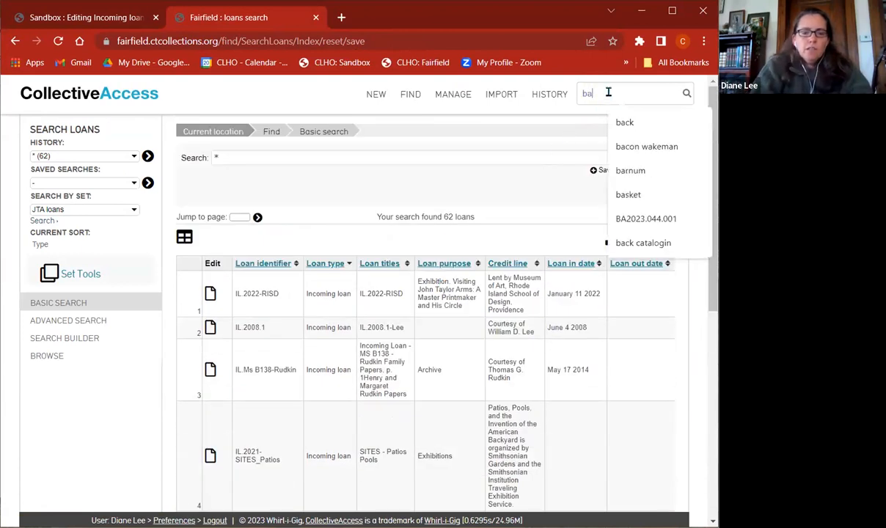
{"action": "type", "text": "rnum"}
{"action": "key", "text": "Return"}
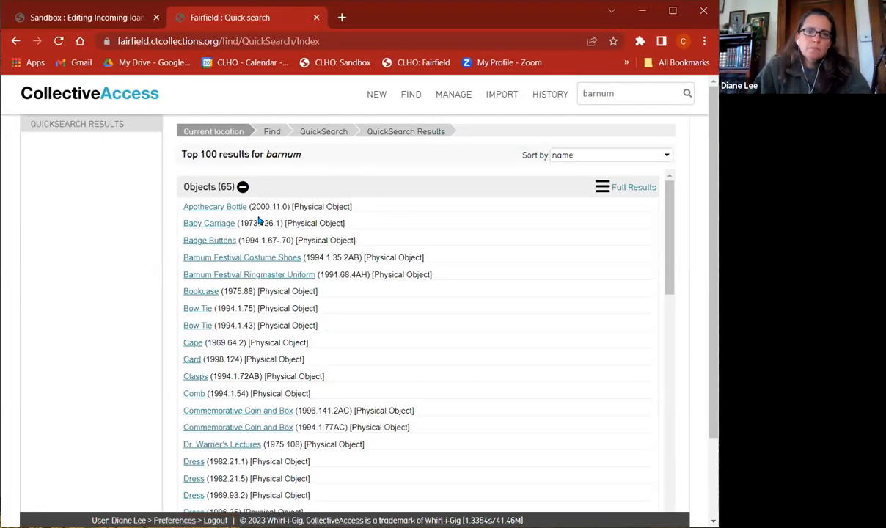
{"action": "left_click", "coordinate": [243, 187]}
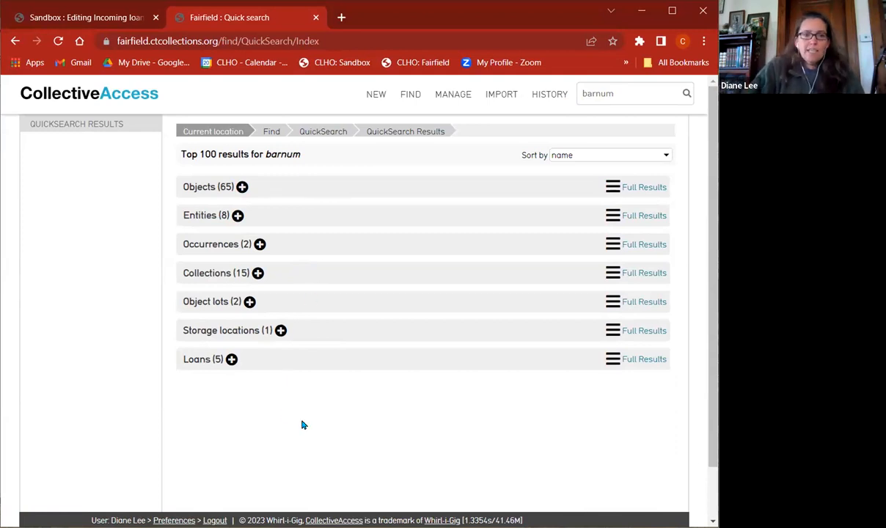
{"action": "left_click", "coordinate": [232, 359]}
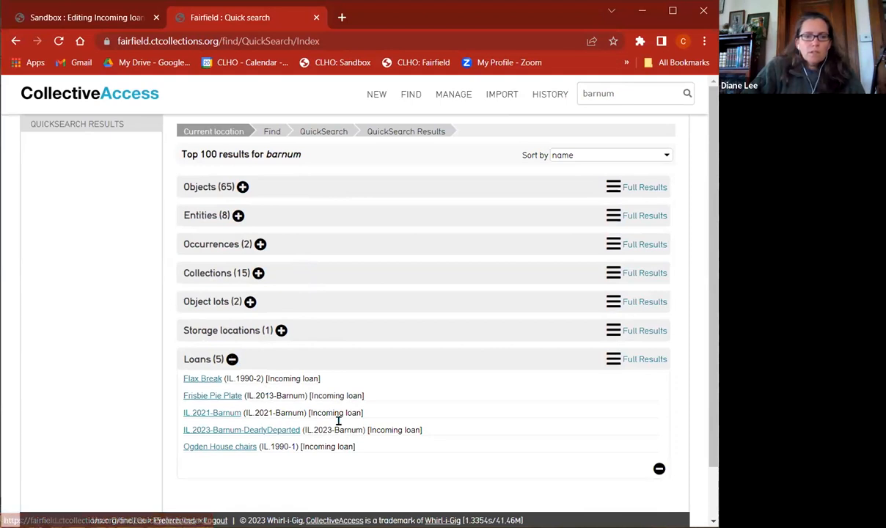
Open the Frisbie Pie Plate incoming loan and go through its relationships to the related plate's object record.
{"action": "left_click", "coordinate": [214, 396]}
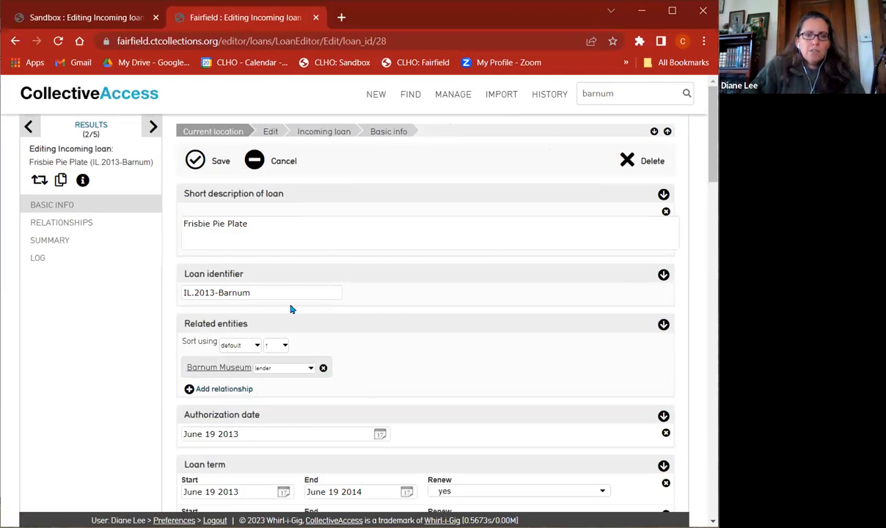
{"action": "left_click", "coordinate": [57, 223]}
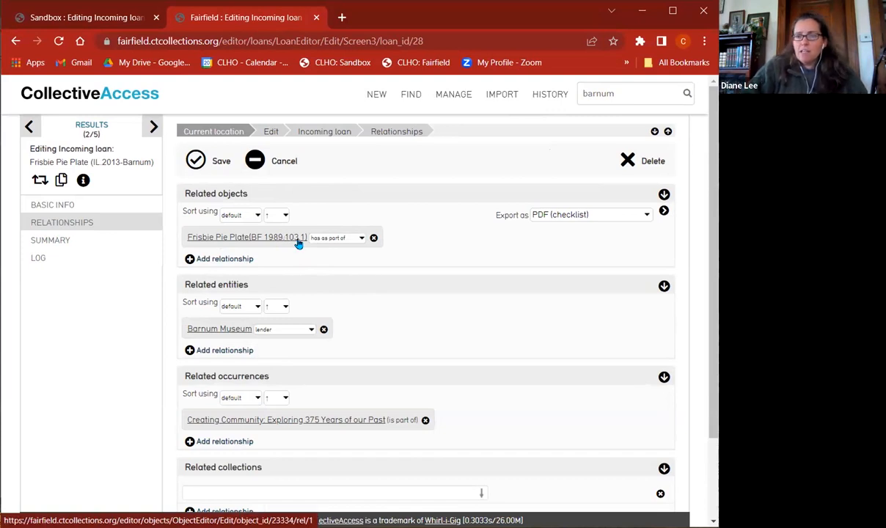
{"action": "left_click", "coordinate": [256, 237]}
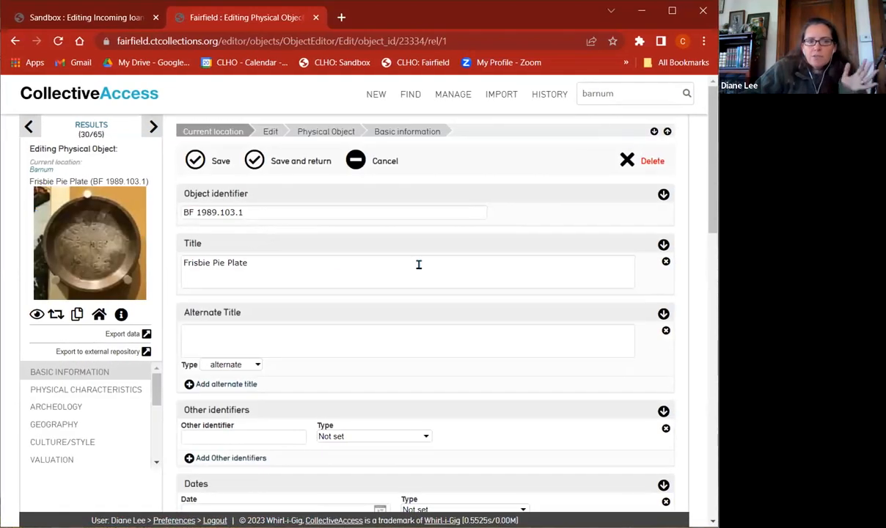
Review the Frisbie Pie Plate object record down to its notes and view the plate's photo enlarged.
{"action": "scroll", "coordinate": [421, 266], "scroll_direction": "down", "scroll_amount": 2}
{"action": "scroll", "coordinate": [421, 266], "scroll_direction": "down", "scroll_amount": 2}
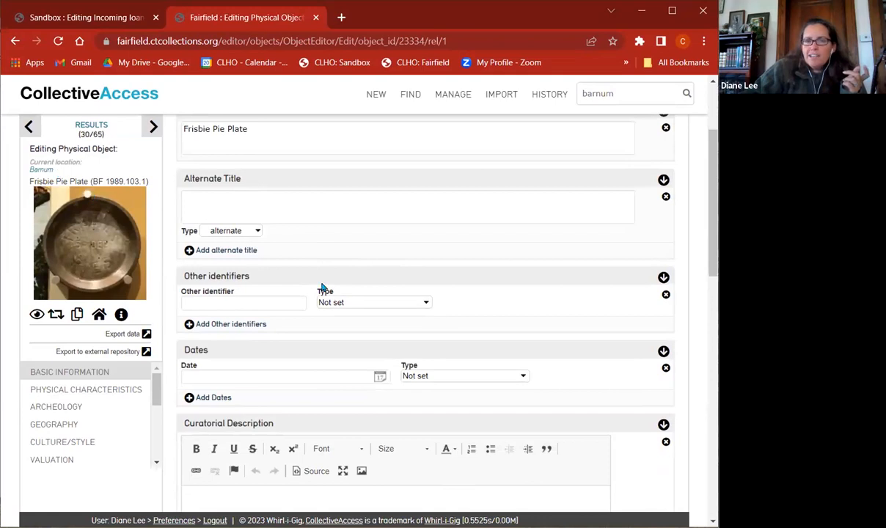
{"action": "scroll", "coordinate": [468, 297], "scroll_direction": "down", "scroll_amount": 10}
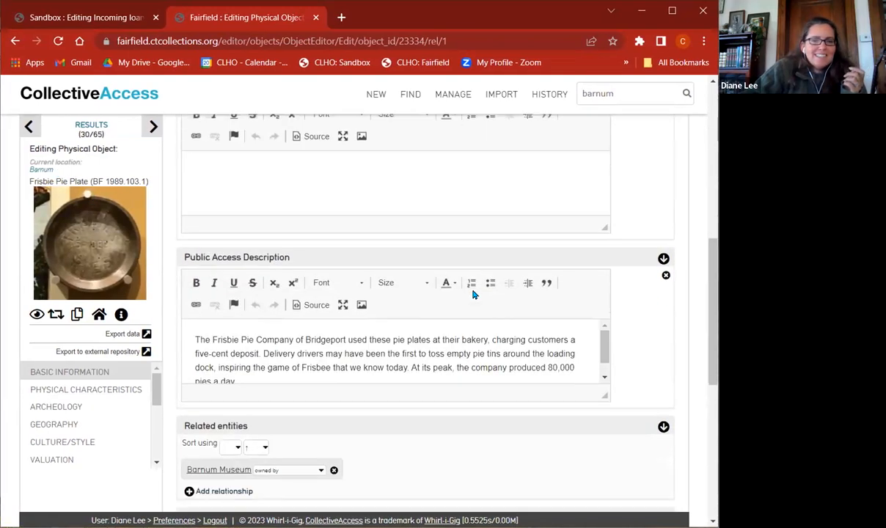
{"action": "scroll", "coordinate": [474, 293], "scroll_direction": "down", "scroll_amount": 4}
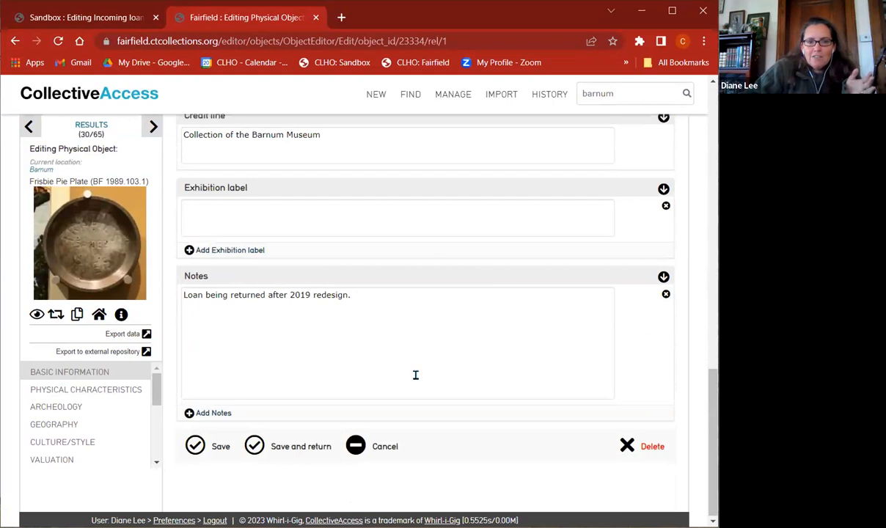
{"action": "left_click_drag", "start_coordinate": [355, 294], "coordinate": [176, 297]}
{"action": "left_click", "coordinate": [246, 331]}
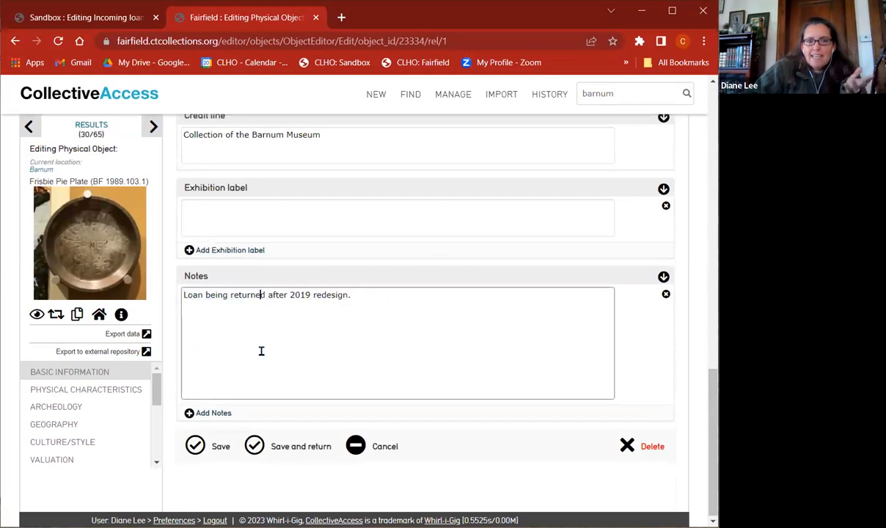
{"action": "left_click", "coordinate": [90, 250]}
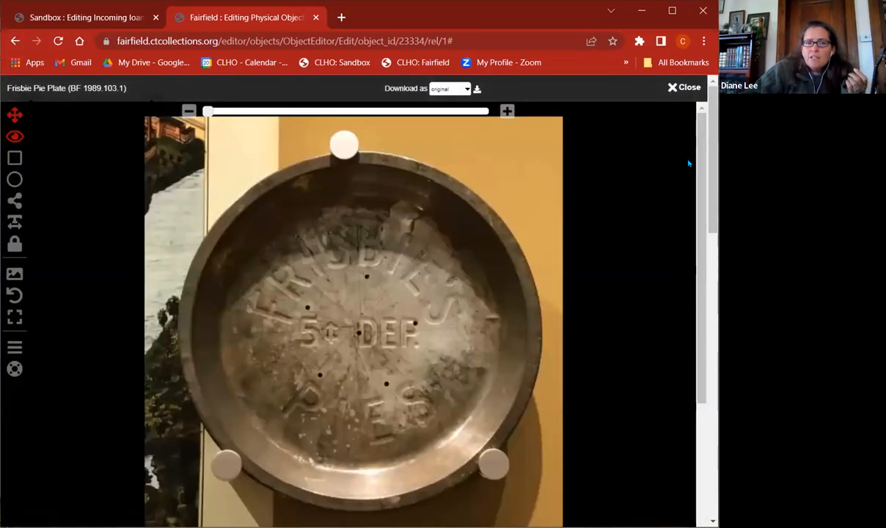
{"action": "left_click", "coordinate": [674, 87]}
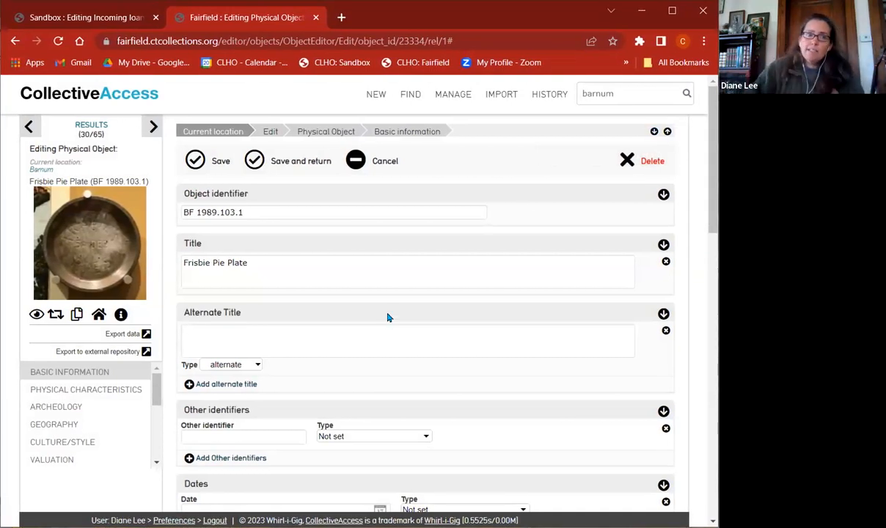
Return to the barnum search results and open the Flax Break incoming loan from the matching loans.
{"action": "left_click", "coordinate": [86, 127]}
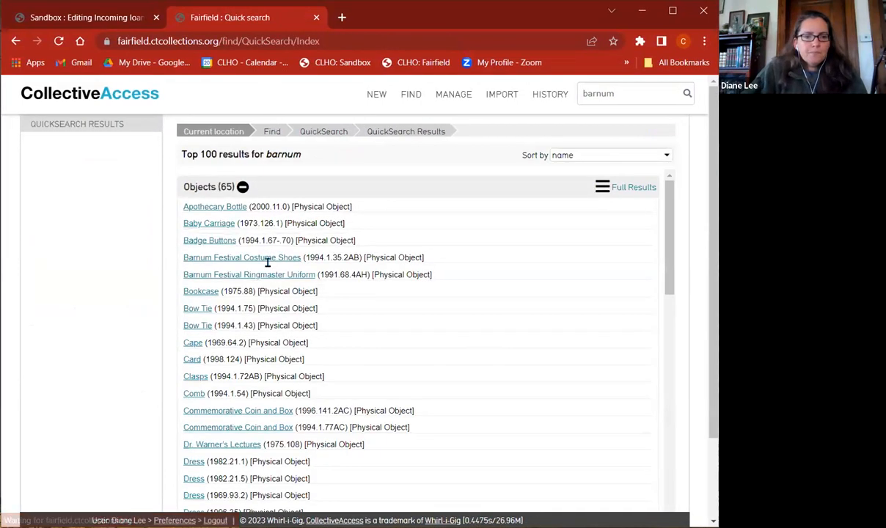
{"action": "left_click", "coordinate": [236, 181]}
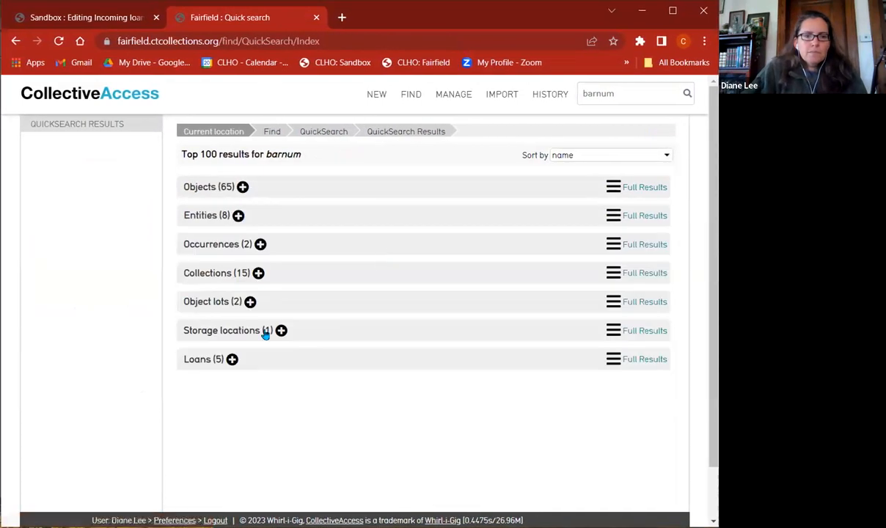
{"action": "left_click", "coordinate": [232, 360]}
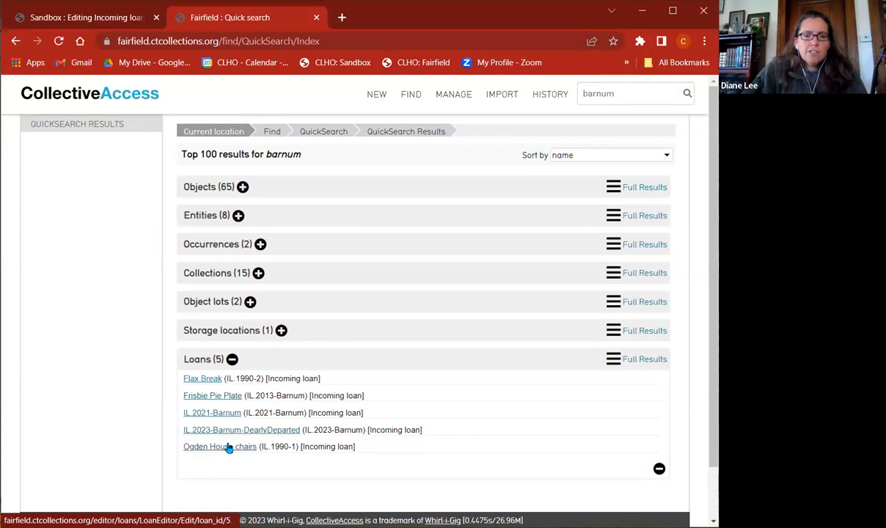
{"action": "left_click", "coordinate": [208, 381]}
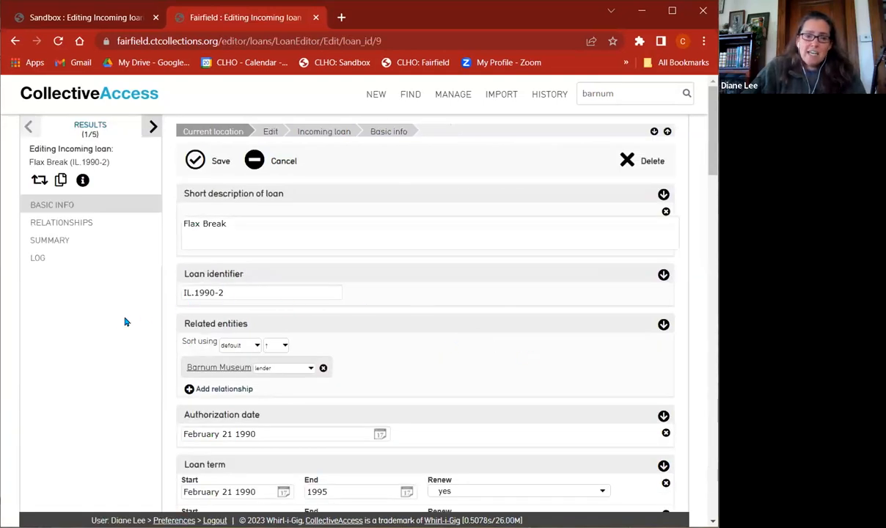
Examine the Flax Break loan's related objects, entities, occurrences and collections.
{"action": "left_click", "coordinate": [63, 223]}
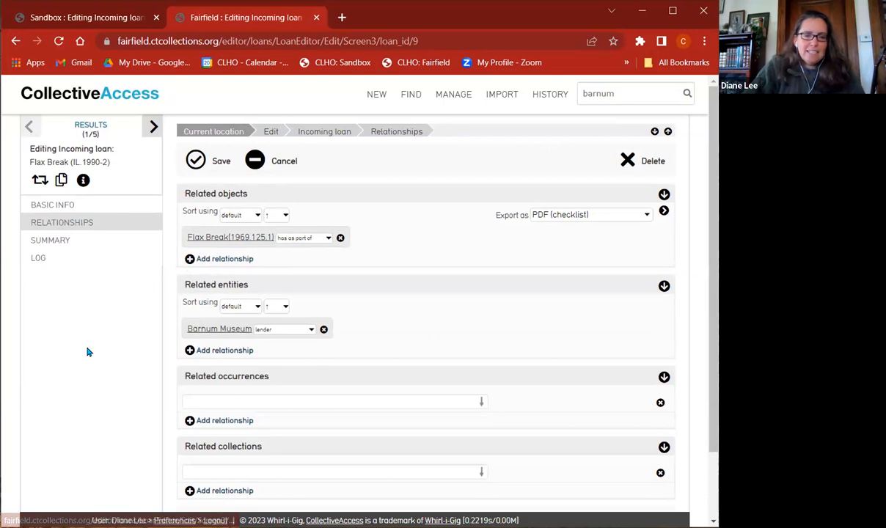
{"action": "scroll", "coordinate": [85, 353], "scroll_direction": "down", "scroll_amount": 2}
{"action": "scroll", "coordinate": [86, 354], "scroll_direction": "up", "scroll_amount": 2}
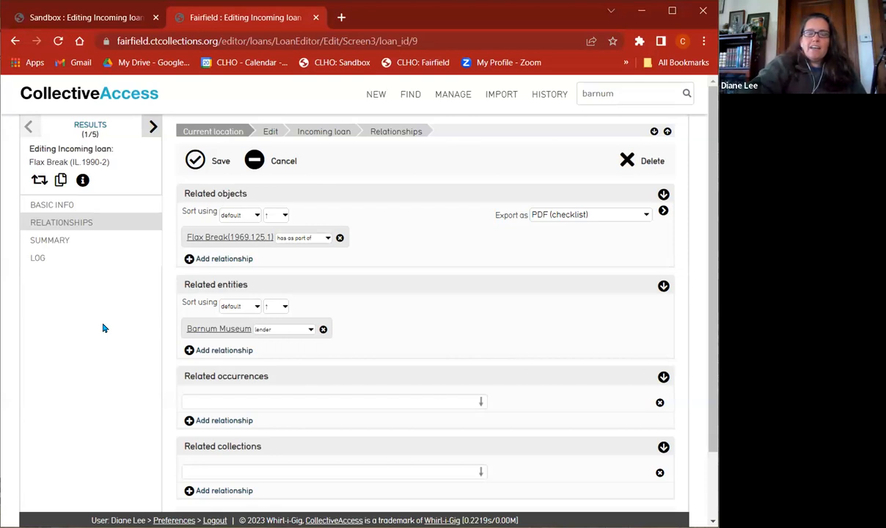
Examine the Flax Break loan's basic information, including its loan terms, return date, loan notes and related storage locations.
{"action": "left_click", "coordinate": [57, 205]}
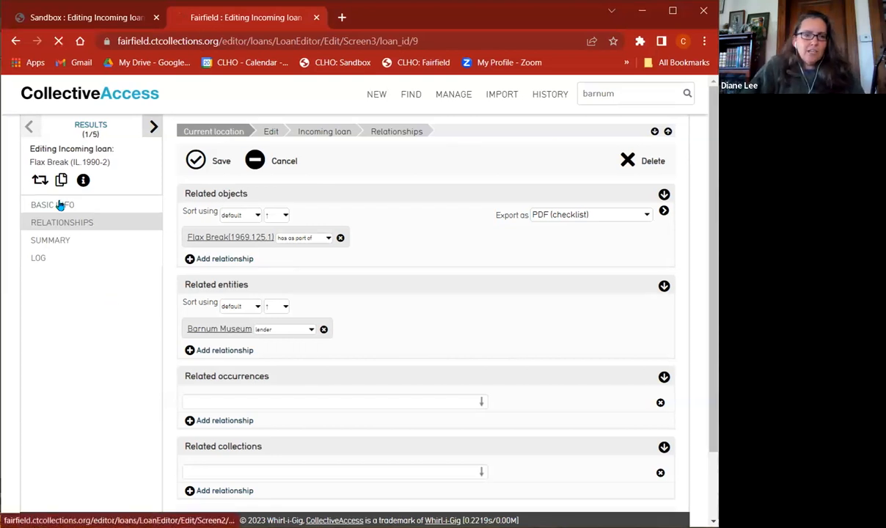
{"action": "scroll", "coordinate": [309, 258], "scroll_direction": "down", "scroll_amount": 12}
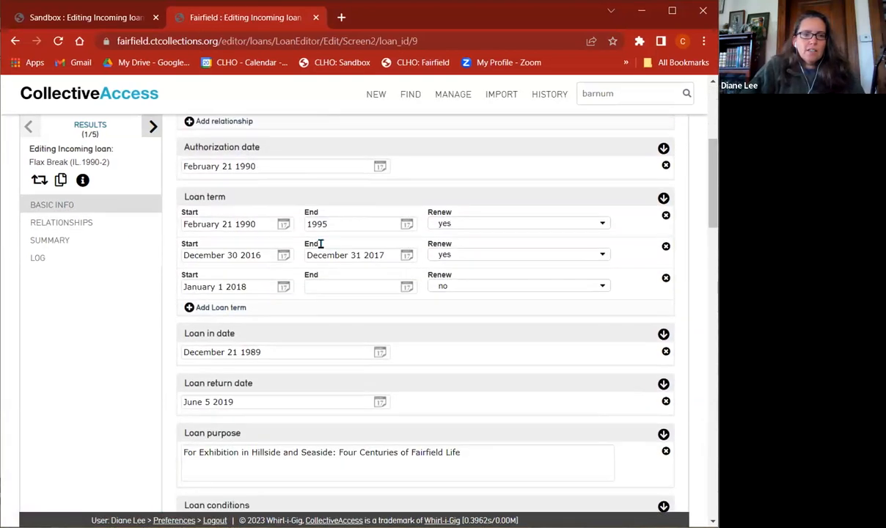
{"action": "scroll", "coordinate": [322, 256], "scroll_direction": "down", "scroll_amount": 10}
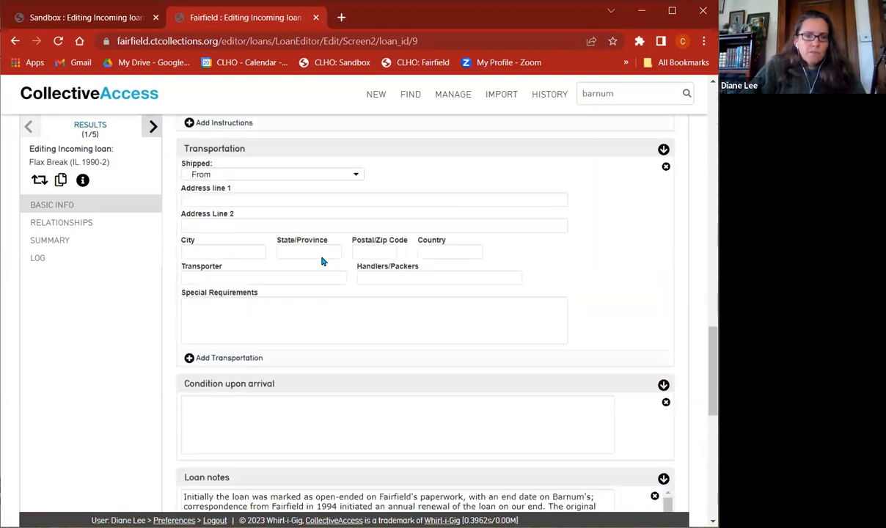
{"action": "scroll", "coordinate": [340, 281], "scroll_direction": "down", "scroll_amount": 6}
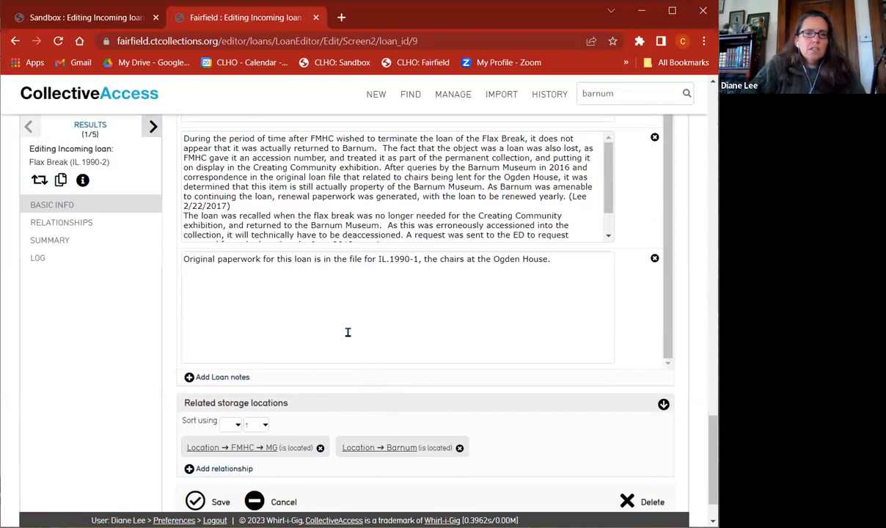
{"action": "scroll", "coordinate": [342, 331], "scroll_direction": "up", "scroll_amount": 3}
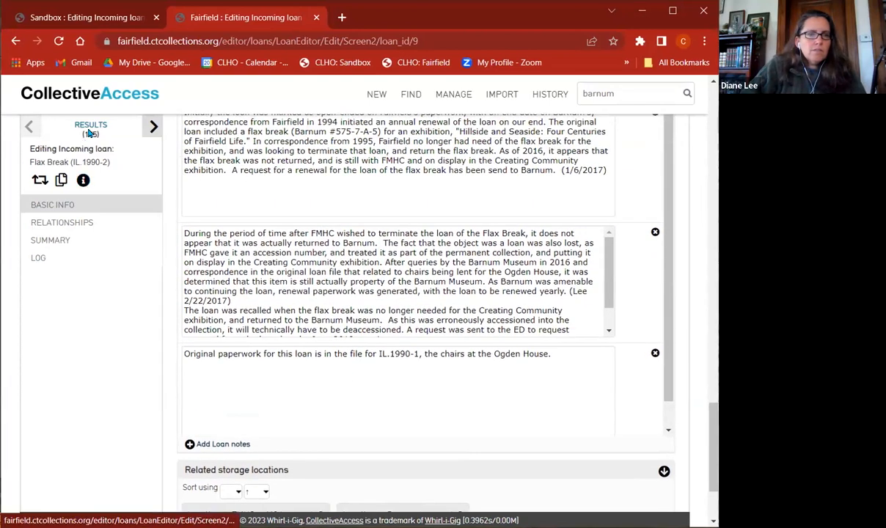
Return to the barnum search results, open the Ogden House chairs incoming loan and examine its loan terms.
{"action": "left_click", "coordinate": [91, 129]}
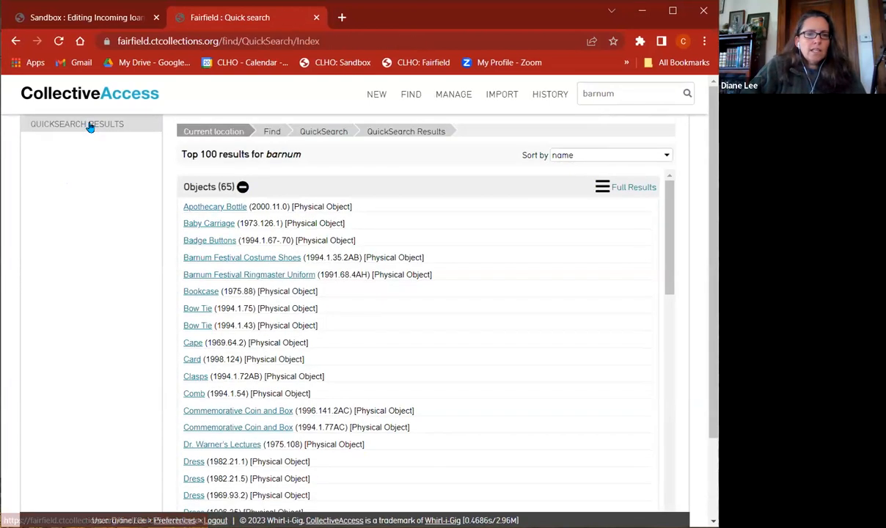
{"action": "left_click", "coordinate": [242, 186]}
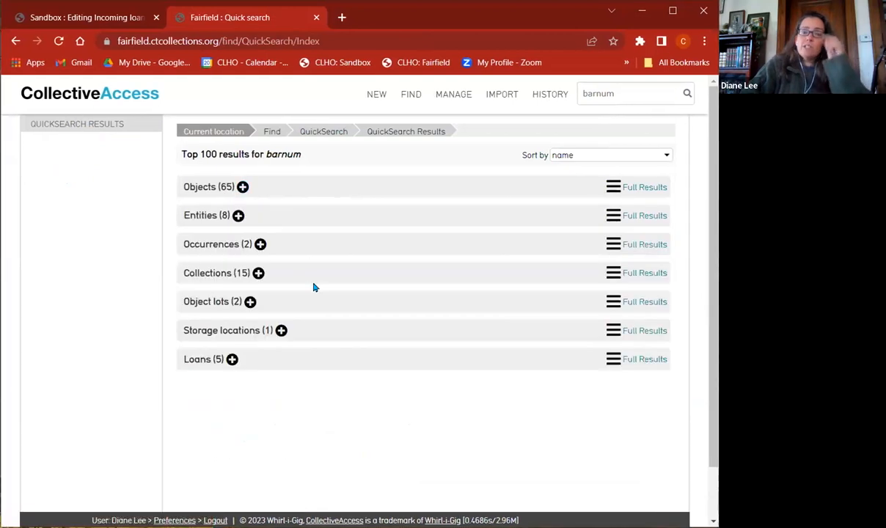
{"action": "left_click", "coordinate": [232, 360]}
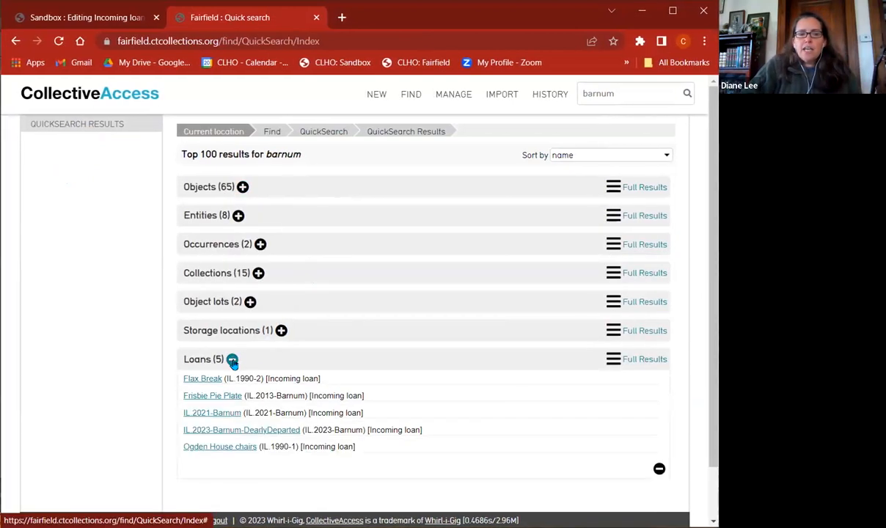
{"action": "left_click", "coordinate": [227, 446]}
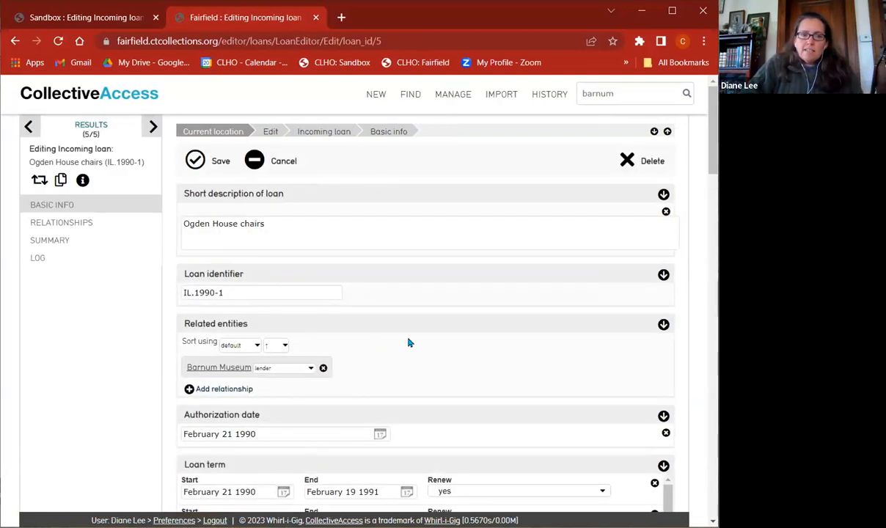
{"action": "left_click", "coordinate": [381, 230]}
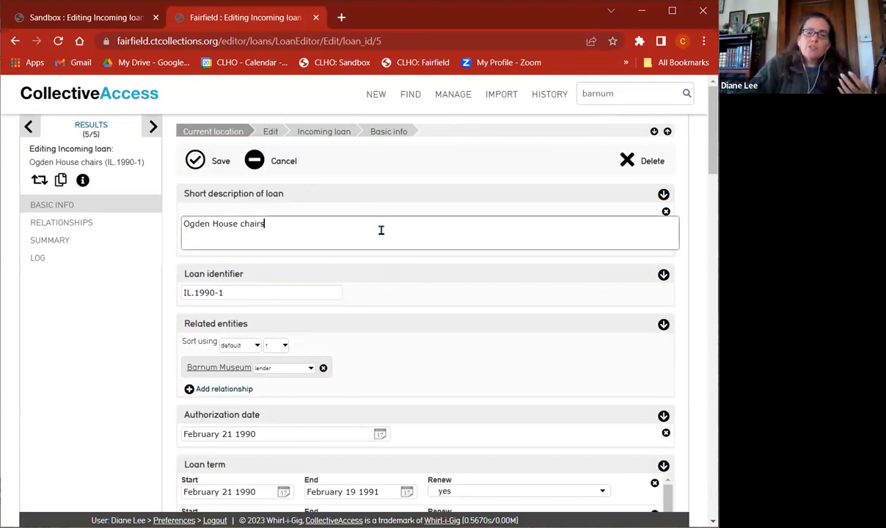
{"action": "scroll", "coordinate": [384, 316], "scroll_direction": "down", "scroll_amount": 4}
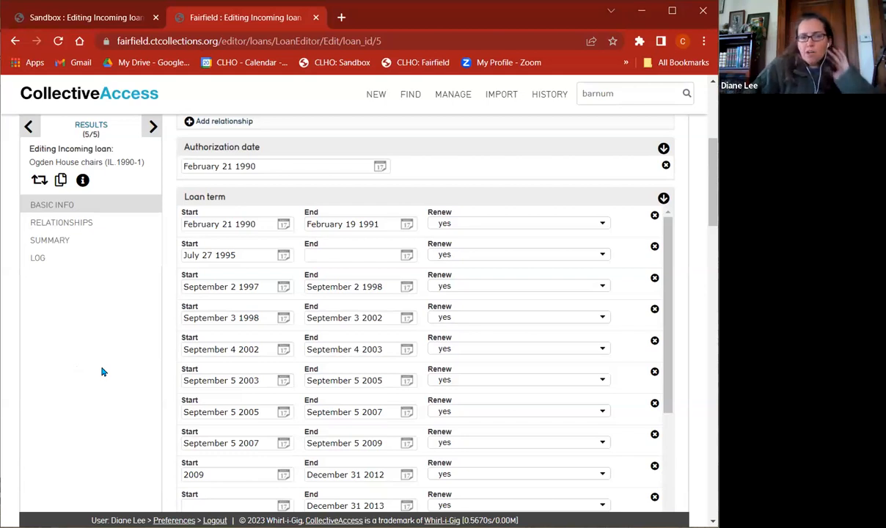
Examine the full series of loan terms for the Ogden House chairs loan, from the first start date to the latest renewal.
{"action": "scroll", "coordinate": [380, 310], "scroll_direction": "down", "scroll_amount": 3}
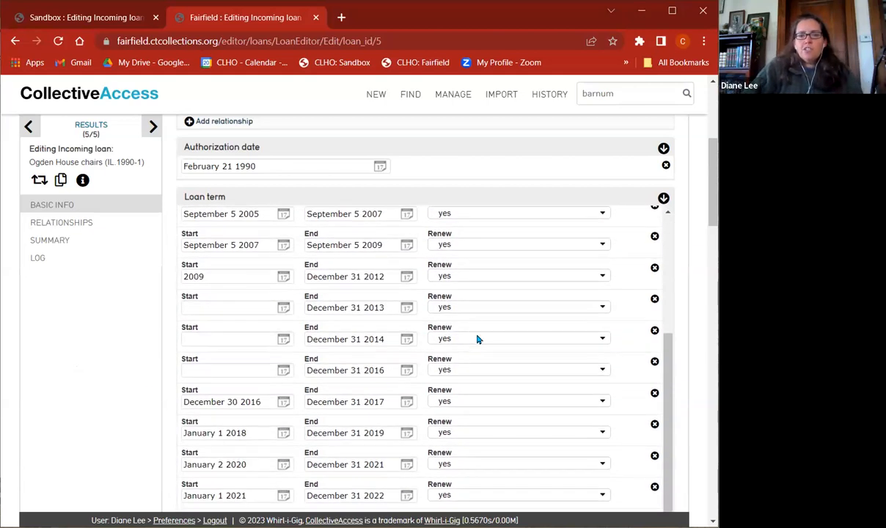
{"action": "scroll", "coordinate": [423, 370], "scroll_direction": "up", "scroll_amount": 5}
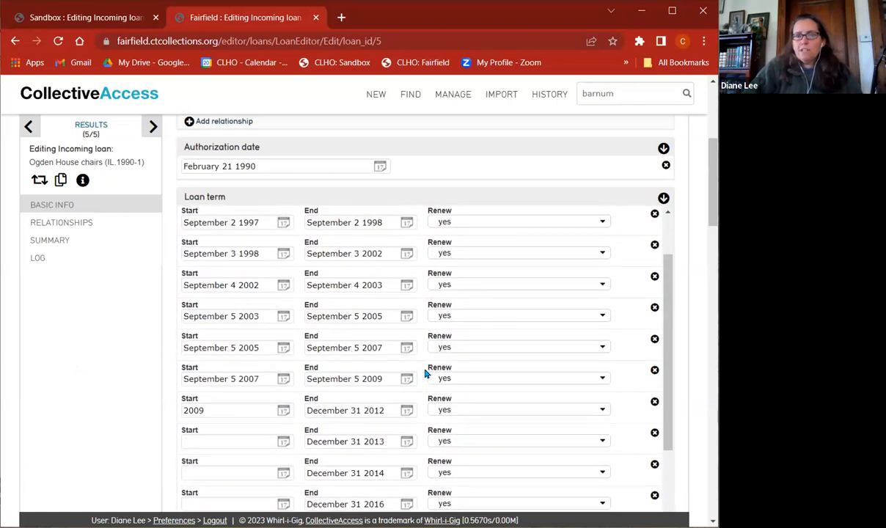
{"action": "scroll", "coordinate": [517, 230], "scroll_direction": "up", "scroll_amount": 1}
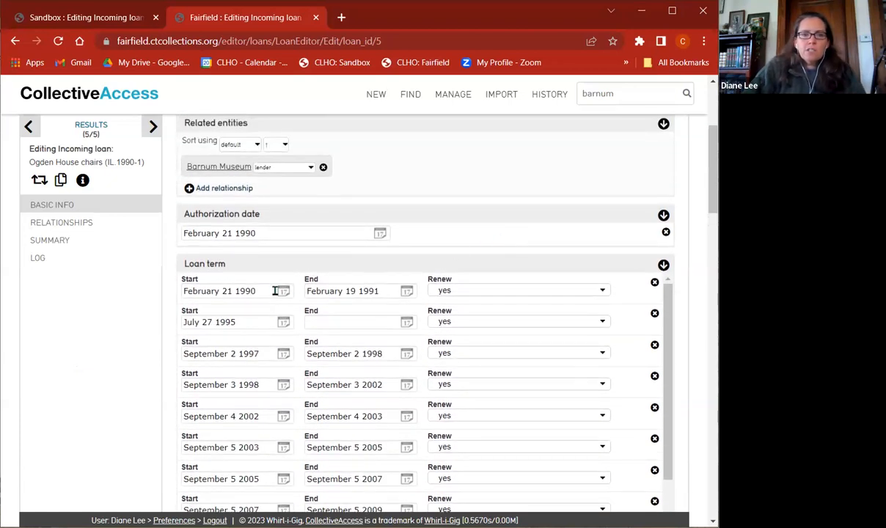
{"action": "left_click", "coordinate": [258, 292]}
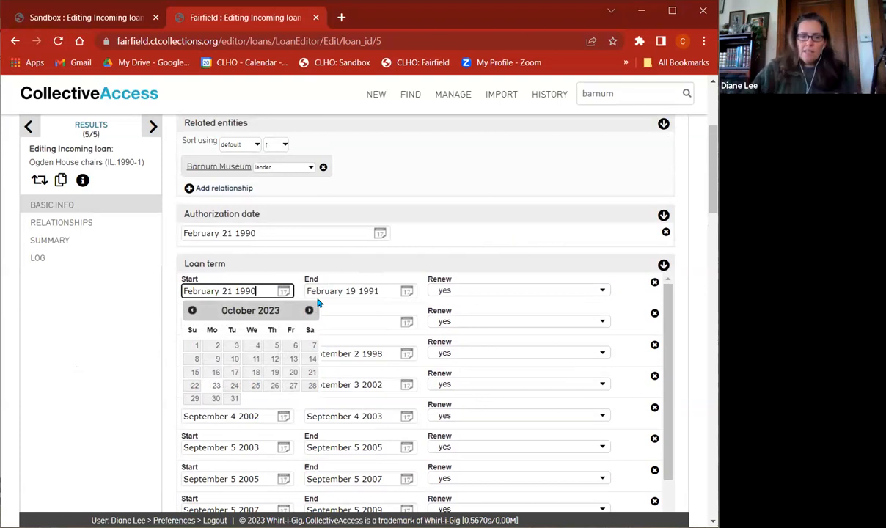
{"action": "scroll", "coordinate": [409, 316], "scroll_direction": "down", "scroll_amount": 5}
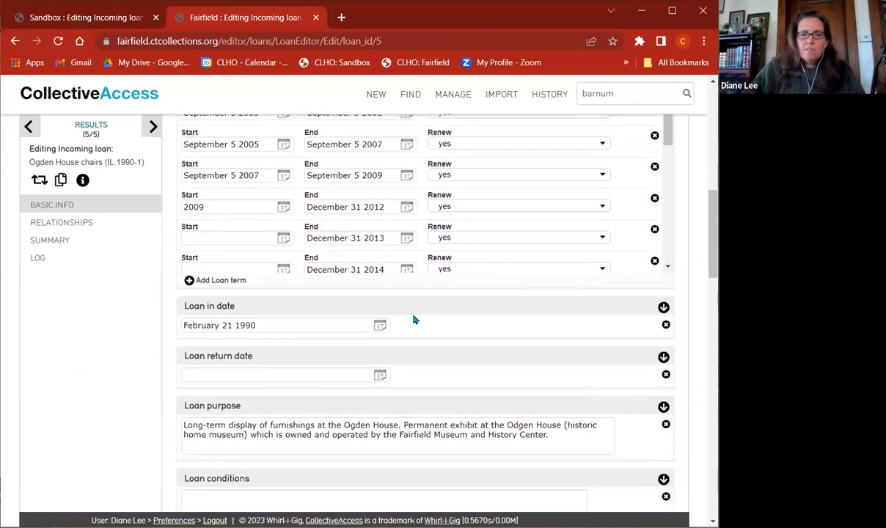
{"action": "scroll", "coordinate": [552, 202], "scroll_direction": "down", "scroll_amount": 5}
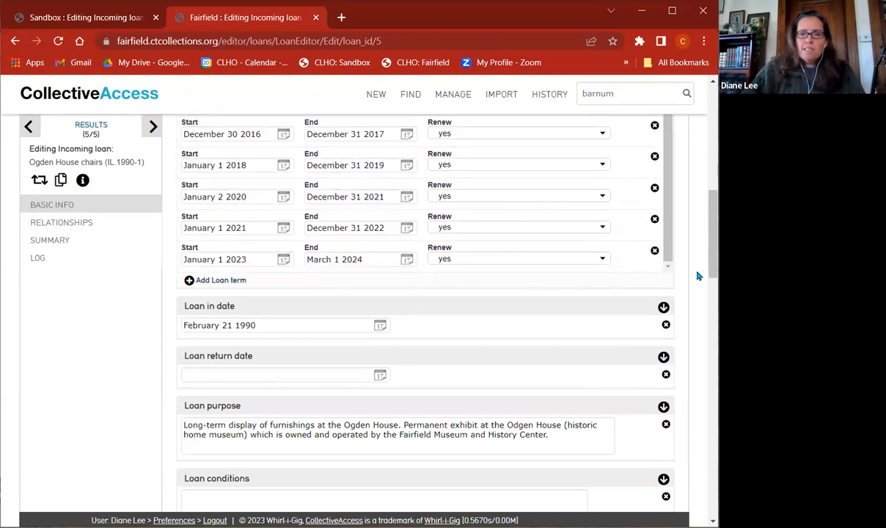
{"action": "scroll", "coordinate": [93, 294], "scroll_direction": "up", "scroll_amount": 1}
{"action": "scroll", "coordinate": [92, 295], "scroll_direction": "up", "scroll_amount": 2}
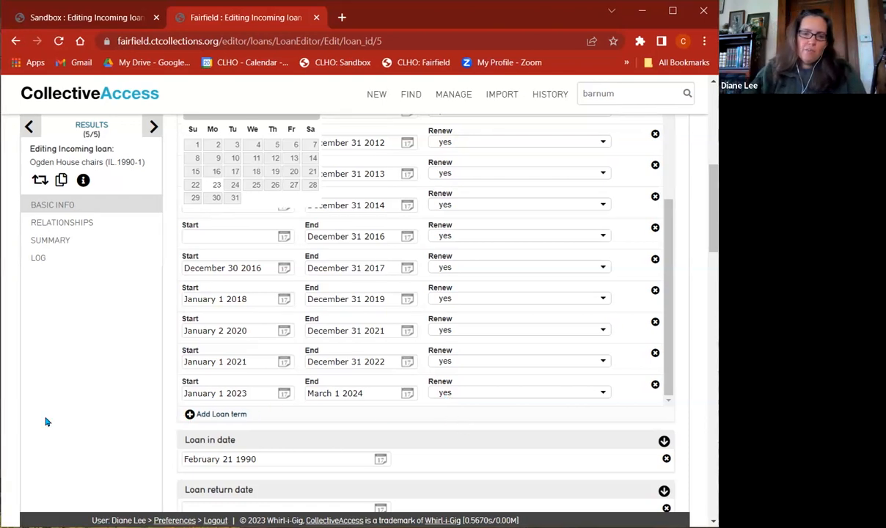
Examine the latest term's renewal setting, the loan return date and loan purpose, and reload the loan's basic information.
{"action": "left_click", "coordinate": [486, 394]}
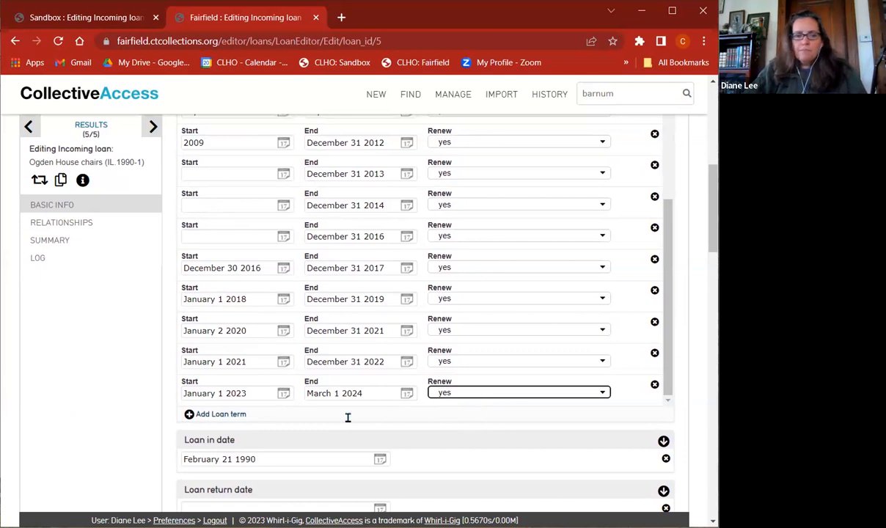
{"action": "scroll", "coordinate": [348, 418], "scroll_direction": "down", "scroll_amount": 4}
{"action": "left_click", "coordinate": [287, 306]}
{"action": "left_click", "coordinate": [393, 378]}
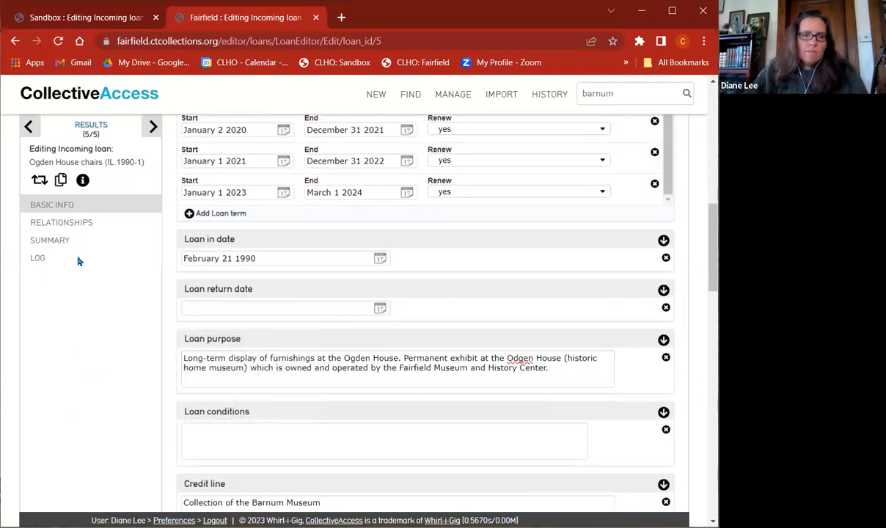
{"action": "left_click", "coordinate": [63, 205]}
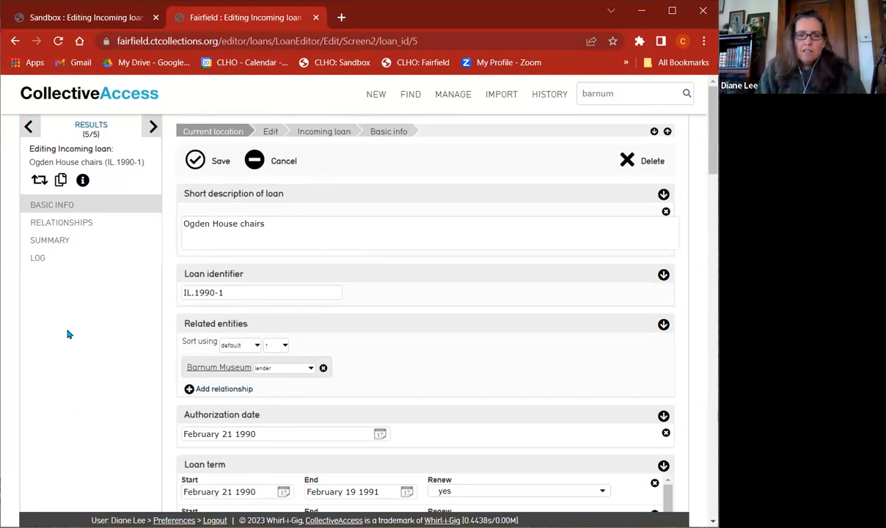
{"action": "scroll", "coordinate": [449, 223], "scroll_direction": "down", "scroll_amount": 3}
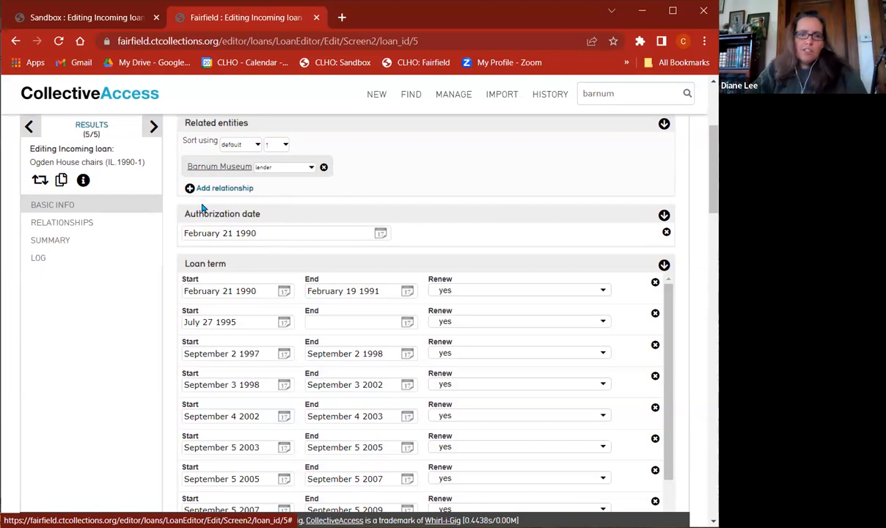
Return to the barnum search results and open the IL.2023-Barnum-DearlyDeparted incoming loan from the matching loans.
{"action": "left_click", "coordinate": [63, 200]}
{"action": "left_click", "coordinate": [88, 126]}
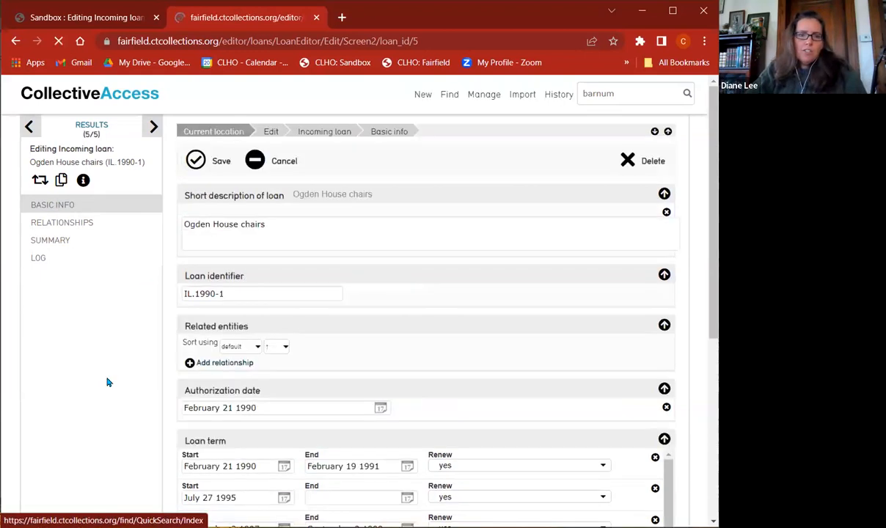
{"action": "left_click", "coordinate": [244, 188]}
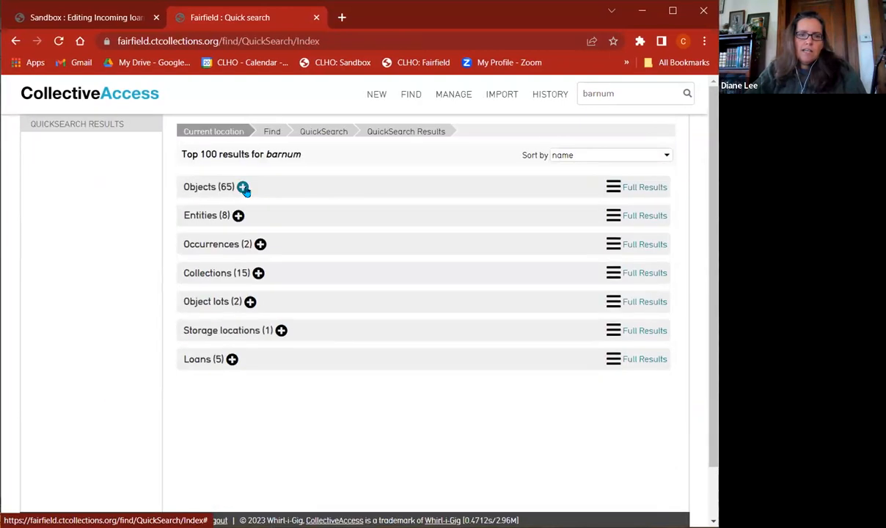
{"action": "left_click", "coordinate": [232, 360]}
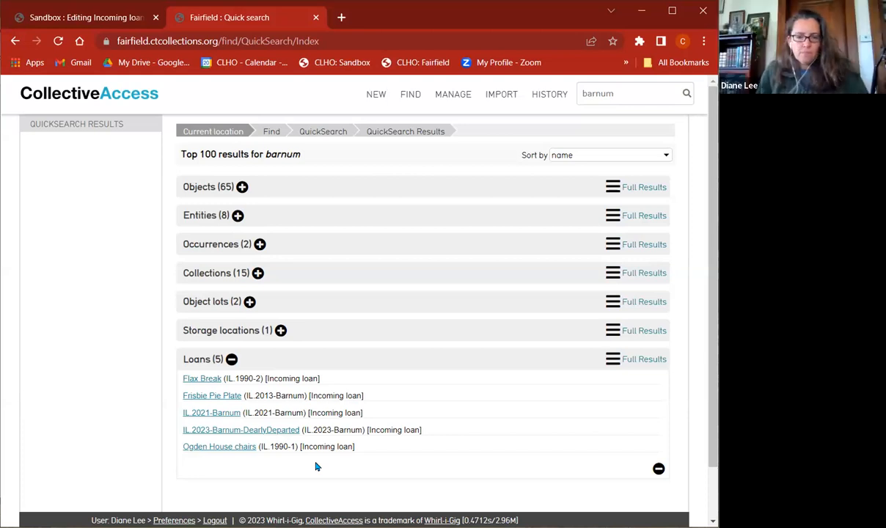
{"action": "left_click", "coordinate": [230, 431]}
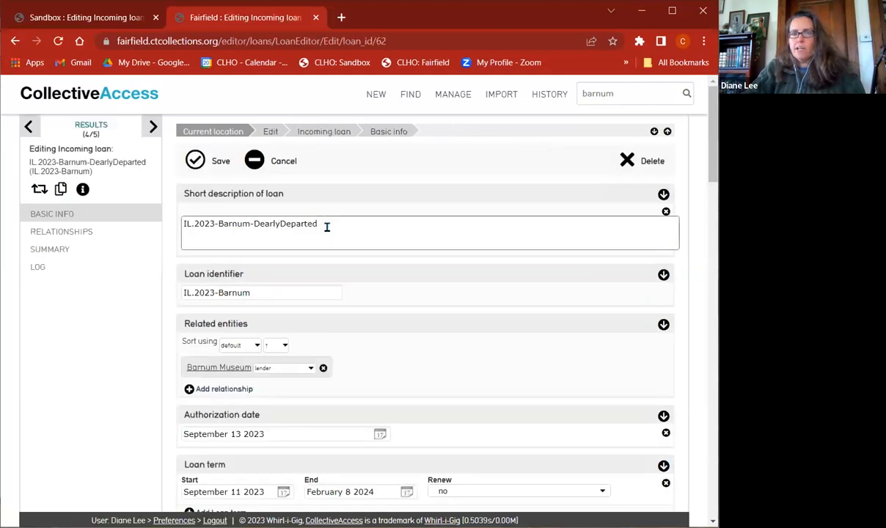
Examine the exhibition name in the DearlyDeparted loan's short description and the loan's basic information.
{"action": "left_click_drag", "start_coordinate": [329, 226], "coordinate": [254, 225]}
{"action": "left_click", "coordinate": [283, 227]}
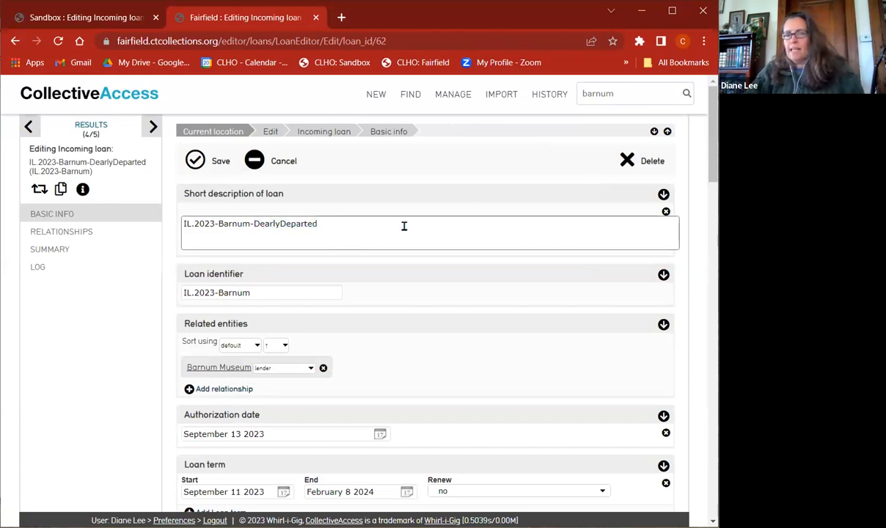
{"action": "left_click", "coordinate": [103, 352]}
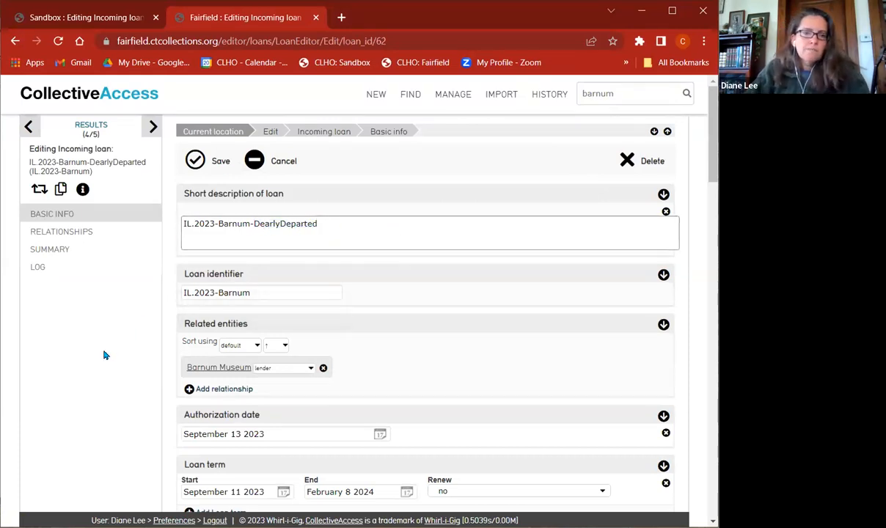
{"action": "scroll", "coordinate": [430, 292], "scroll_direction": "down", "scroll_amount": 1}
{"action": "scroll", "coordinate": [415, 286], "scroll_direction": "up", "scroll_amount": 1}
{"action": "scroll", "coordinate": [415, 289], "scroll_direction": "up", "scroll_amount": 1}
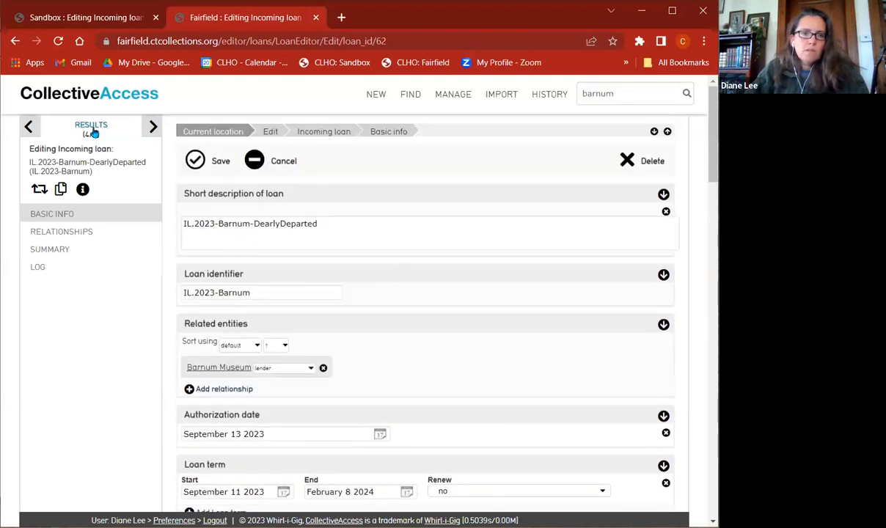
Return to the barnum search results and open the Frisbie Pie Plate incoming loan.
{"action": "left_click", "coordinate": [90, 126]}
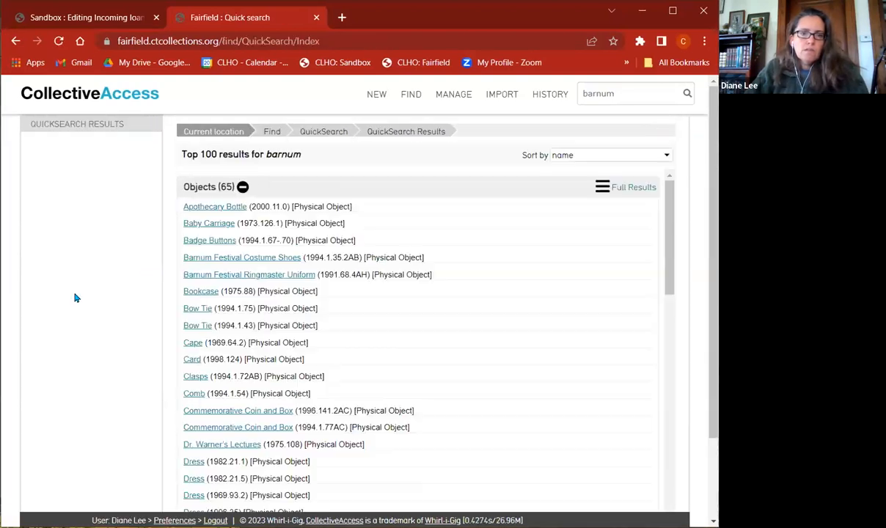
{"action": "left_click", "coordinate": [253, 188]}
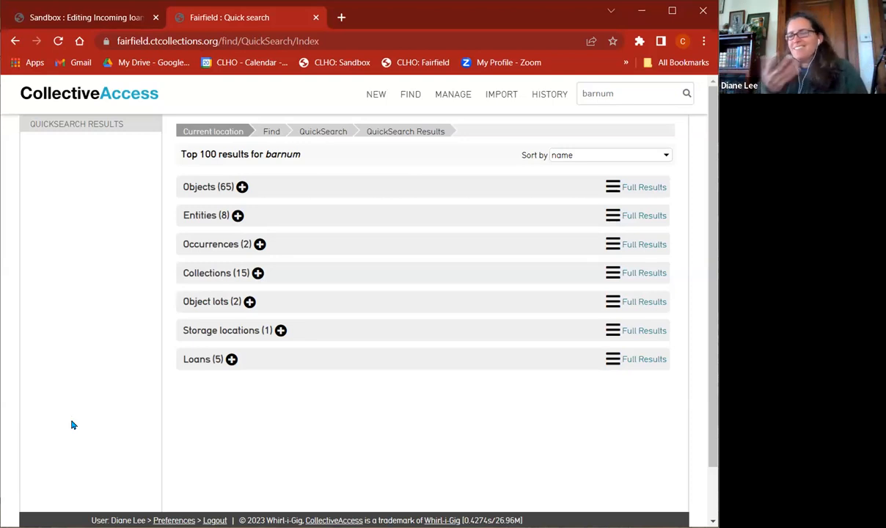
{"action": "left_click", "coordinate": [231, 359]}
{"action": "left_click", "coordinate": [214, 395]}
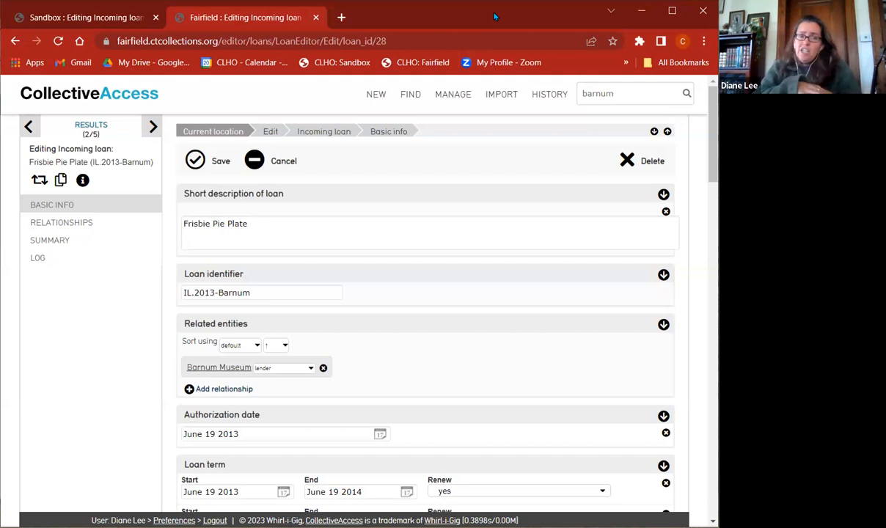
Examine the Frisbie Pie Plate loan's terms, return date, purpose, credit line, insurance and valuation.
{"action": "scroll", "coordinate": [379, 294], "scroll_direction": "down", "scroll_amount": 3}
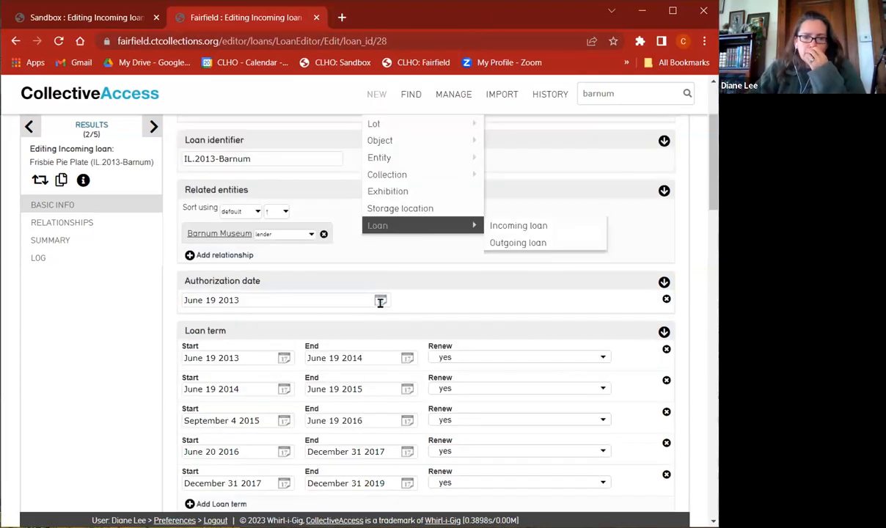
{"action": "scroll", "coordinate": [380, 302], "scroll_direction": "down", "scroll_amount": 6}
{"action": "scroll", "coordinate": [381, 318], "scroll_direction": "down", "scroll_amount": 3}
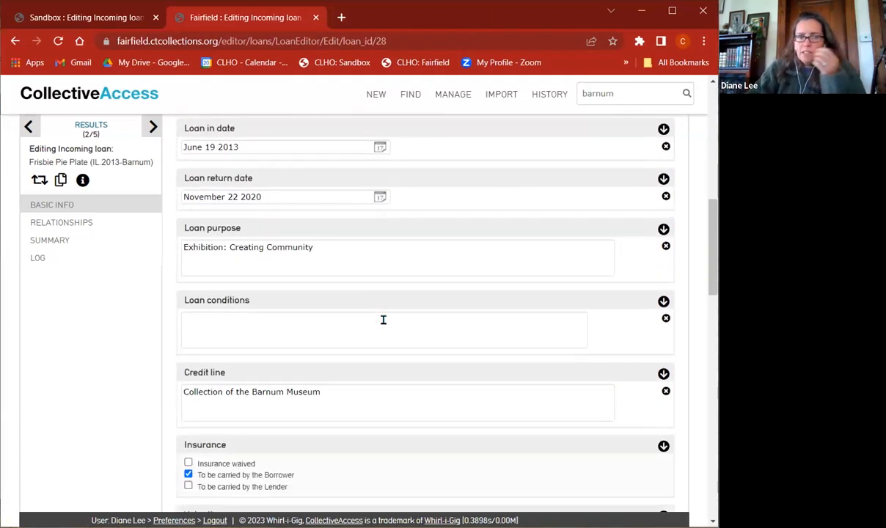
{"action": "scroll", "coordinate": [382, 318], "scroll_direction": "down", "scroll_amount": 8}
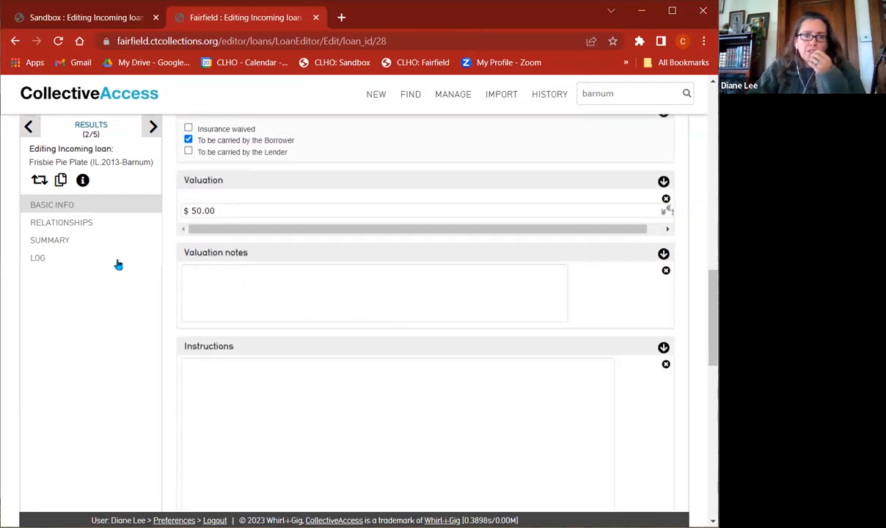
Open the related Frisbie Pie Plate object from the loan's relationships and examine its condition reporting, treatment and conservation fields.
{"action": "left_click", "coordinate": [64, 222]}
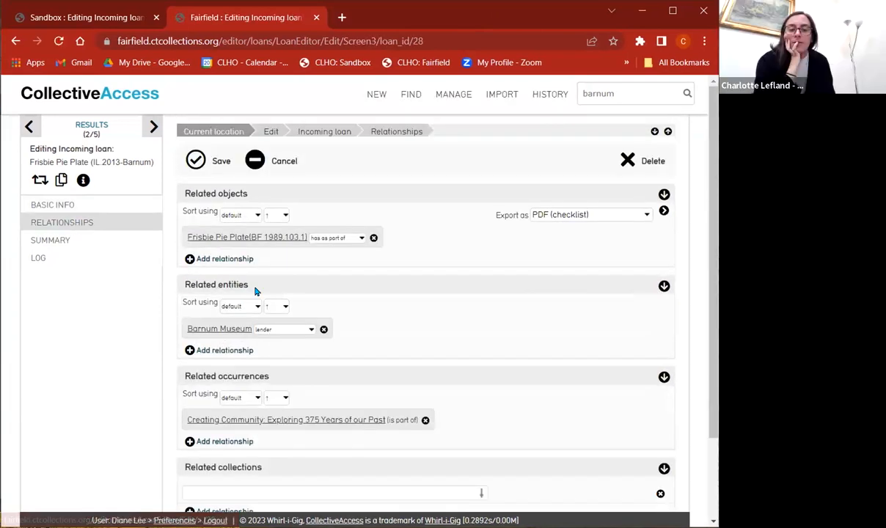
{"action": "left_click", "coordinate": [225, 237]}
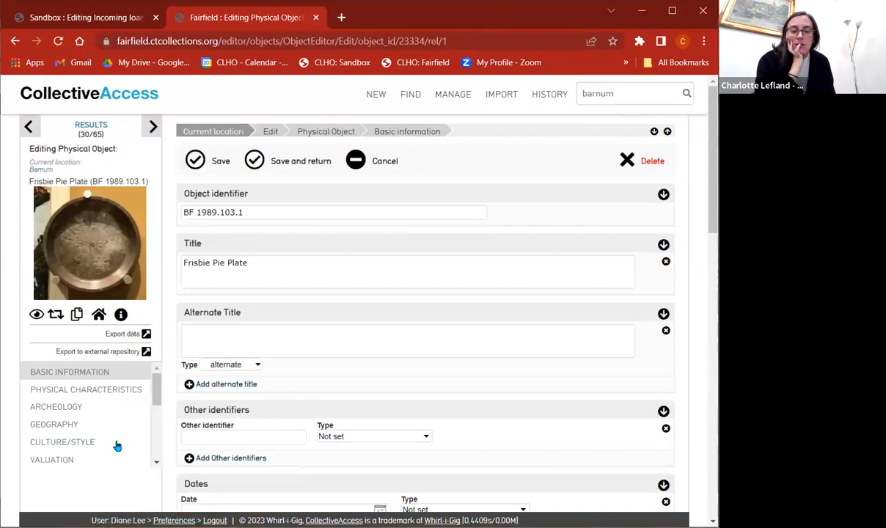
{"action": "scroll", "coordinate": [88, 432], "scroll_direction": "down", "scroll_amount": 2}
{"action": "scroll", "coordinate": [79, 423], "scroll_direction": "down", "scroll_amount": 2}
{"action": "scroll", "coordinate": [57, 396], "scroll_direction": "up", "scroll_amount": 2}
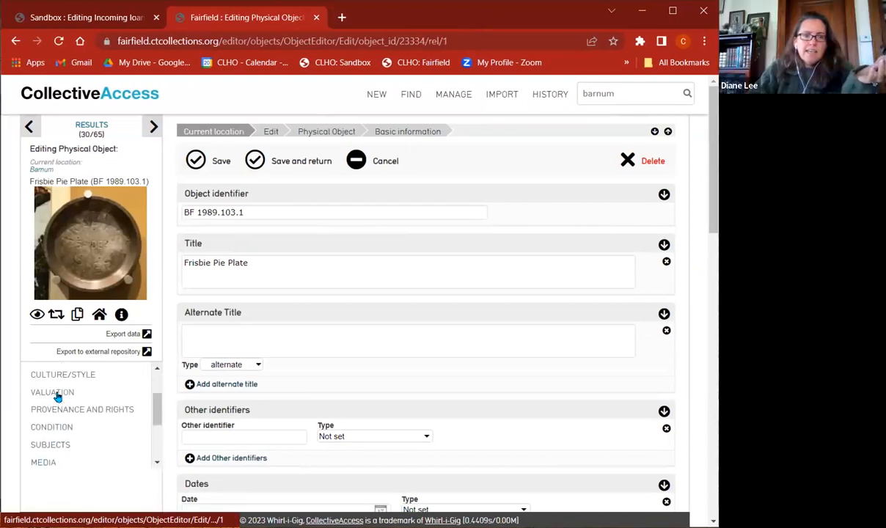
{"action": "left_click", "coordinate": [50, 426]}
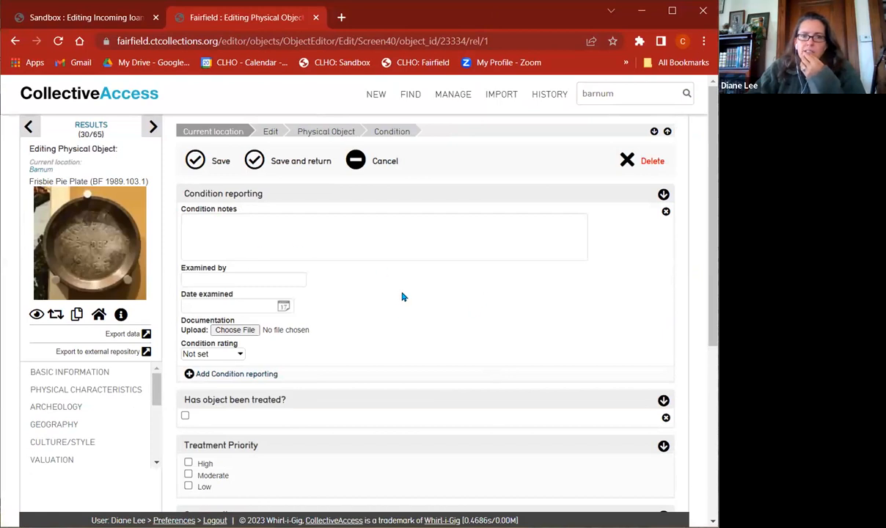
{"action": "scroll", "coordinate": [445, 304], "scroll_direction": "down", "scroll_amount": 3}
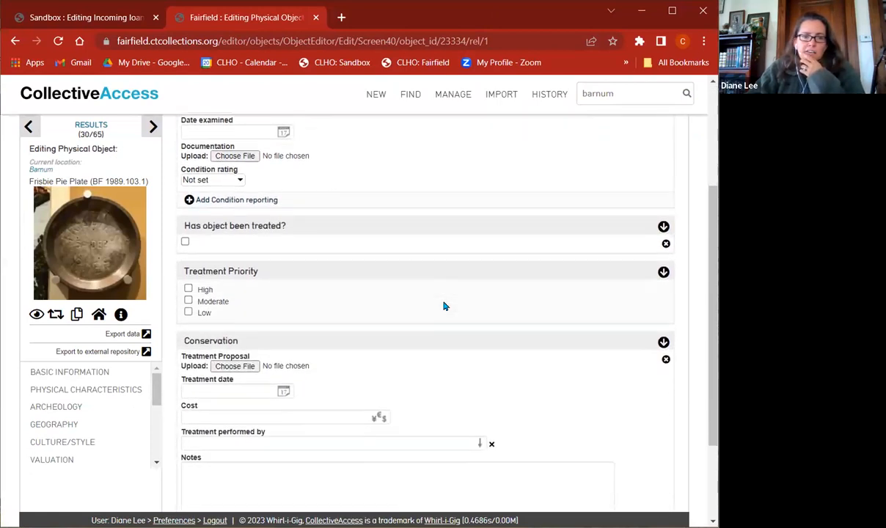
{"action": "scroll", "coordinate": [444, 306], "scroll_direction": "down", "scroll_amount": 2}
{"action": "scroll", "coordinate": [444, 305], "scroll_direction": "up", "scroll_amount": 5}
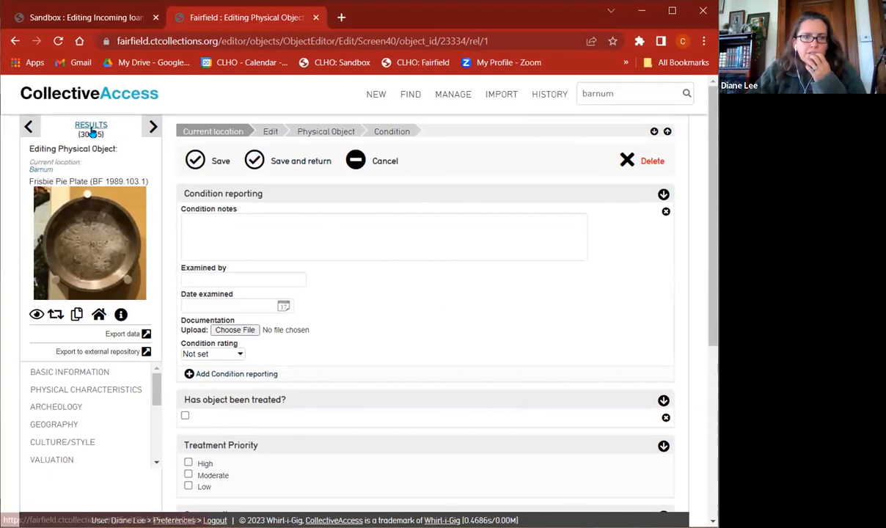
Show the Frisbie Pie Plate object's summary with the Condition Report w thumbnails display.
{"action": "scroll", "coordinate": [65, 417], "scroll_direction": "down", "scroll_amount": 3}
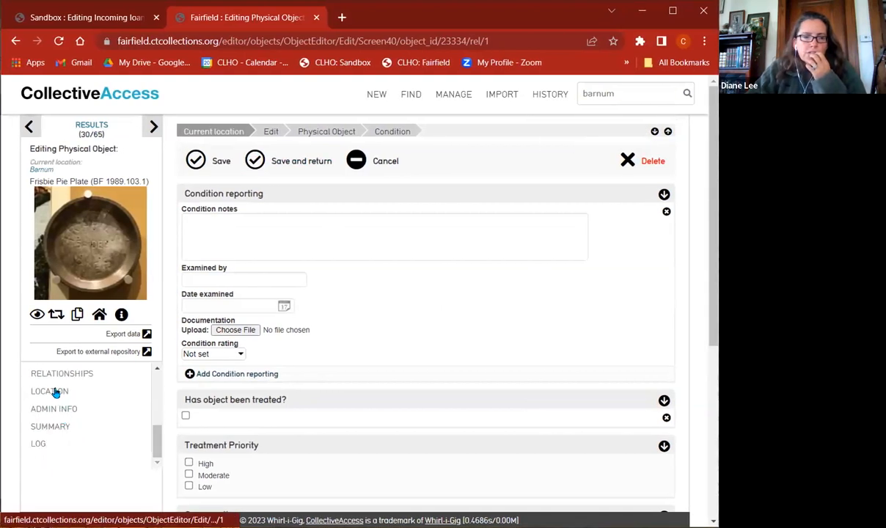
{"action": "left_click", "coordinate": [52, 426]}
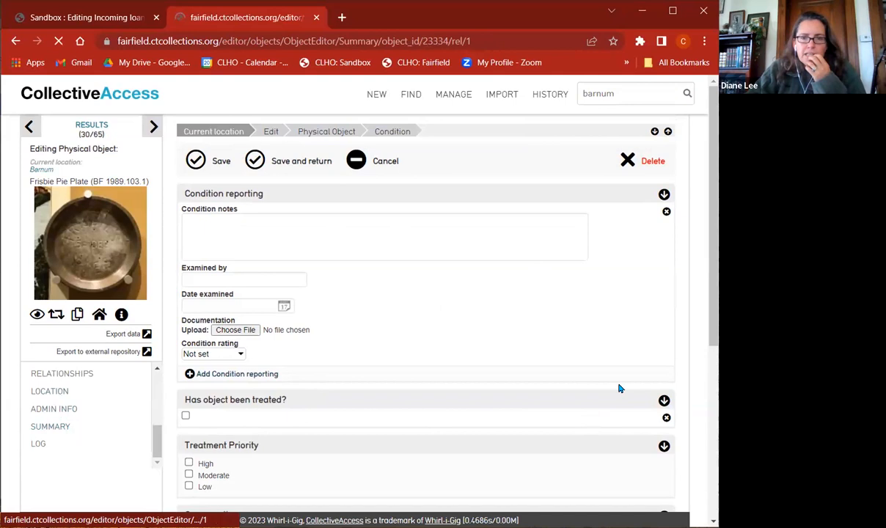
{"action": "left_click", "coordinate": [579, 157]}
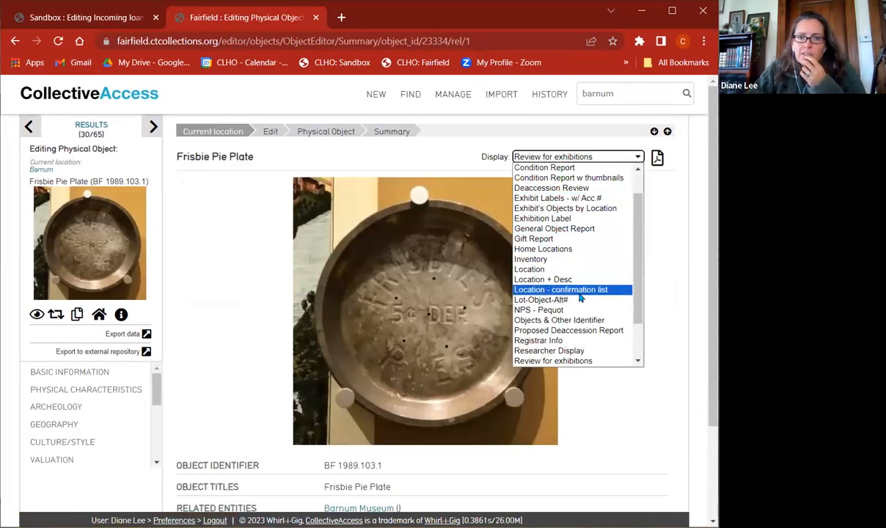
{"action": "left_click", "coordinate": [569, 178]}
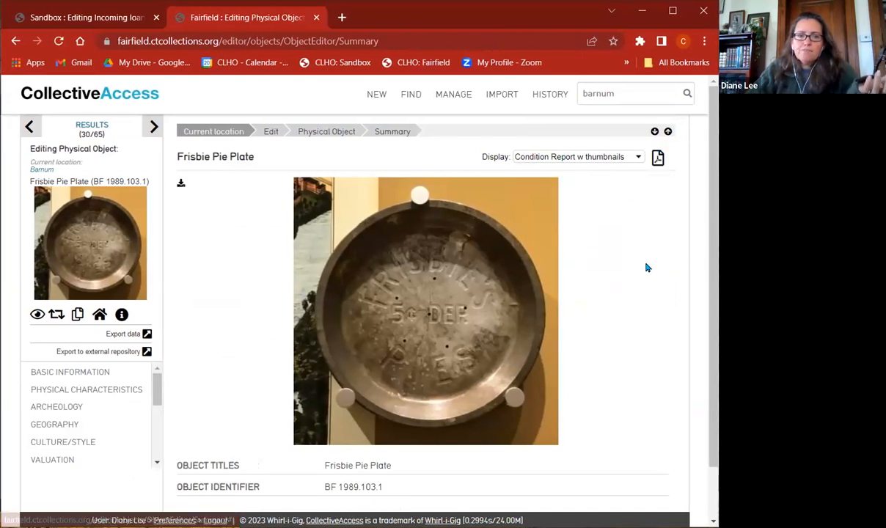
{"action": "scroll", "coordinate": [645, 267], "scroll_direction": "down", "scroll_amount": 1}
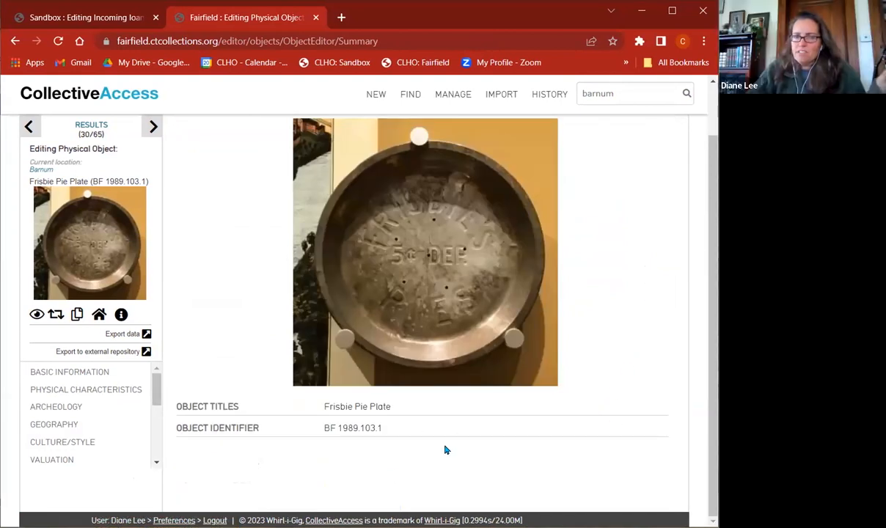
Search for "barnum chair" and open the Side Chair (BM#551) object from the results.
{"action": "left_click", "coordinate": [154, 129]}
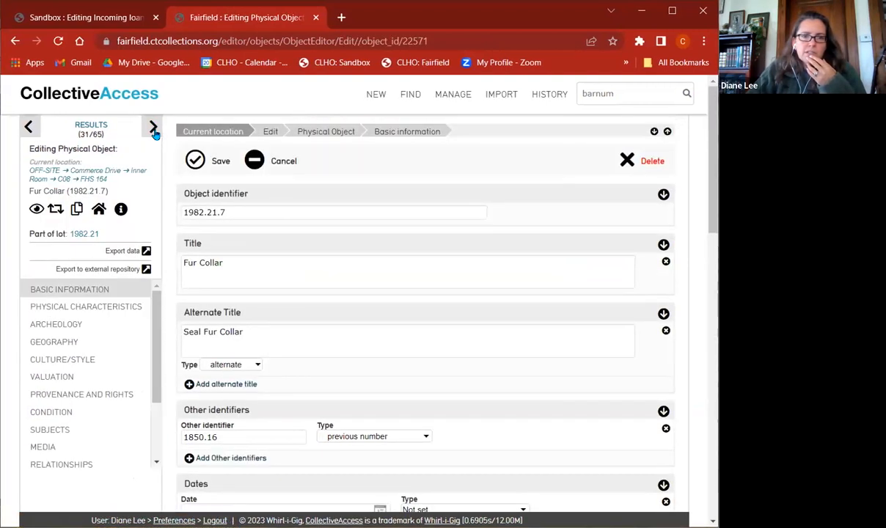
{"action": "left_click", "coordinate": [154, 130]}
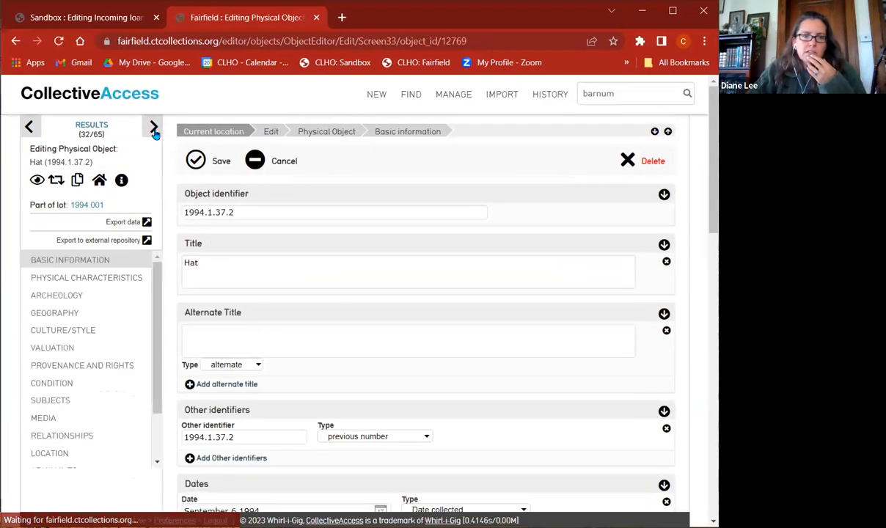
{"action": "left_click", "coordinate": [622, 91]}
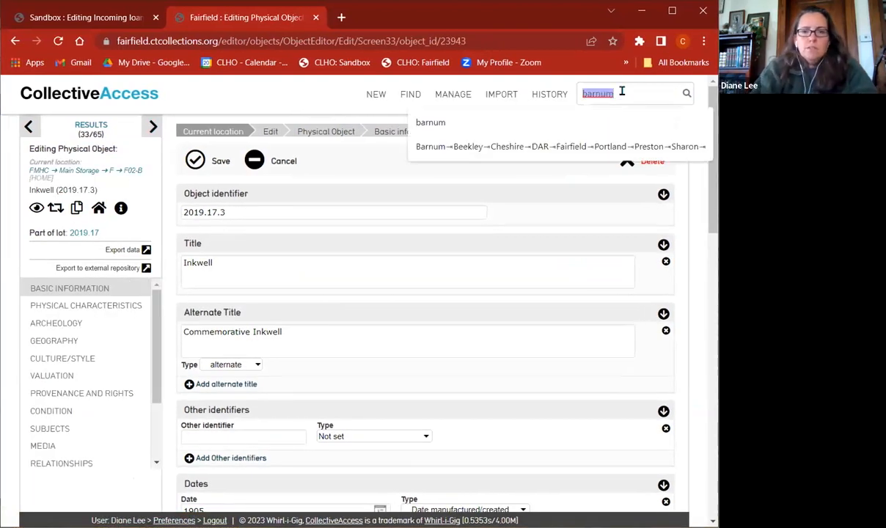
{"action": "left_click", "coordinate": [621, 91]}
{"action": "type", "text": "d"}
{"action": "key", "text": "Return"}
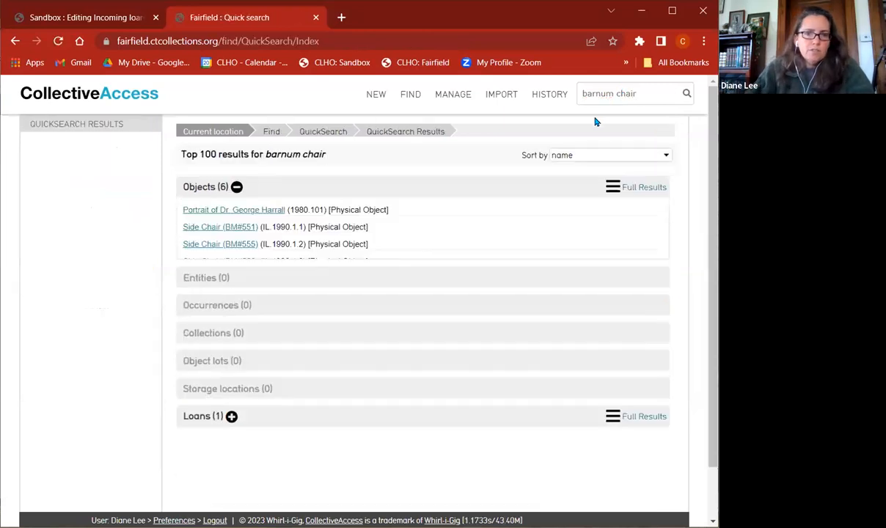
{"action": "left_click", "coordinate": [245, 226]}
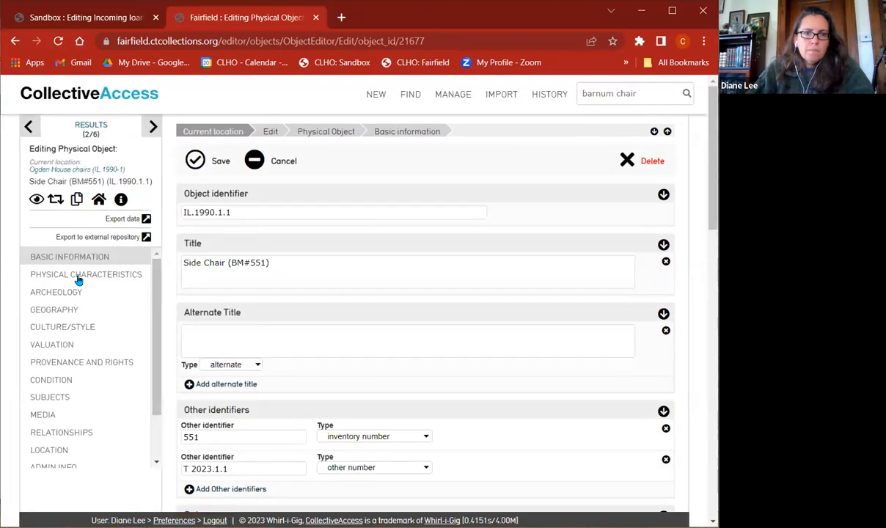
Review the side chair's condition reporting and show its object summary.
{"action": "left_click", "coordinate": [53, 378]}
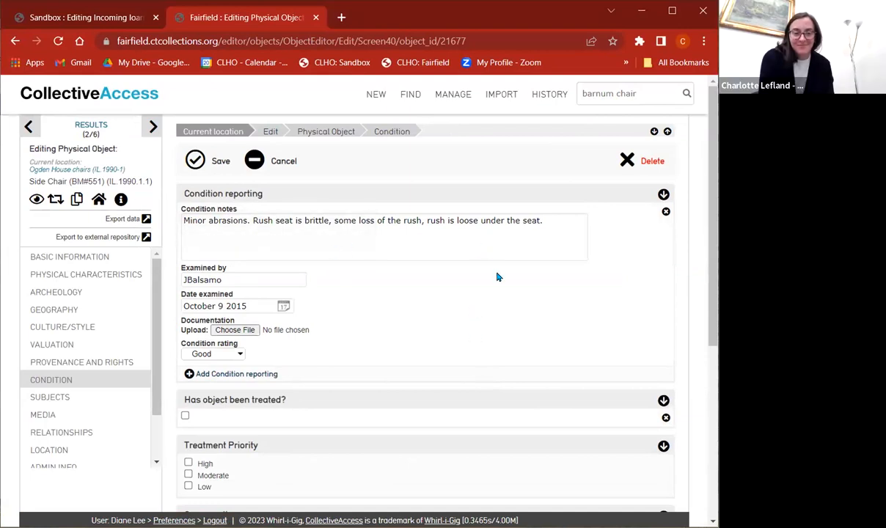
{"action": "scroll", "coordinate": [92, 388], "scroll_direction": "down", "scroll_amount": 2}
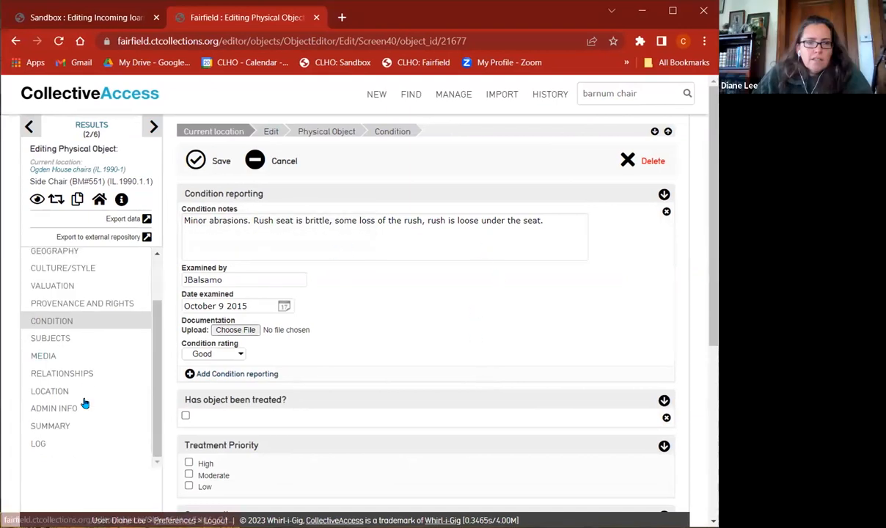
{"action": "left_click", "coordinate": [49, 425]}
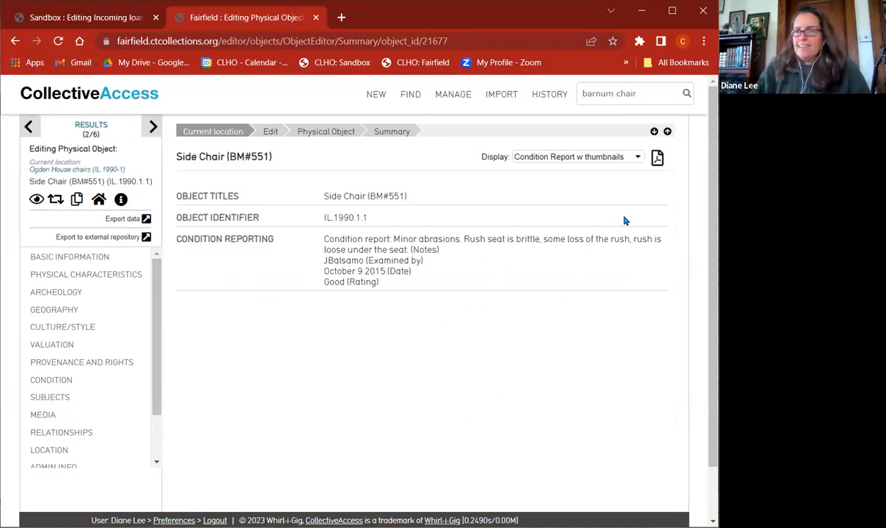
Download the side chair's Condition Report w thumbnails in Microsoft Word format and view the exported document in Word.
{"action": "left_click", "coordinate": [658, 162]}
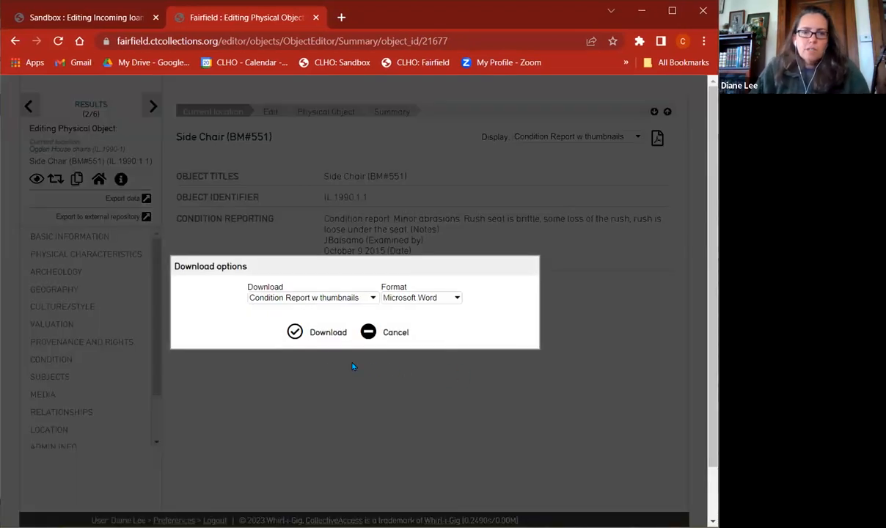
{"action": "left_click", "coordinate": [308, 335]}
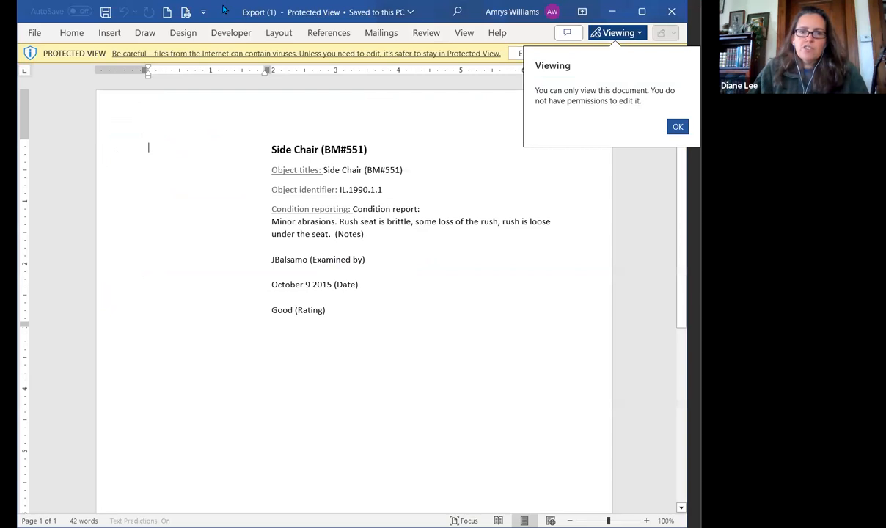
{"action": "left_click", "coordinate": [225, 9]}
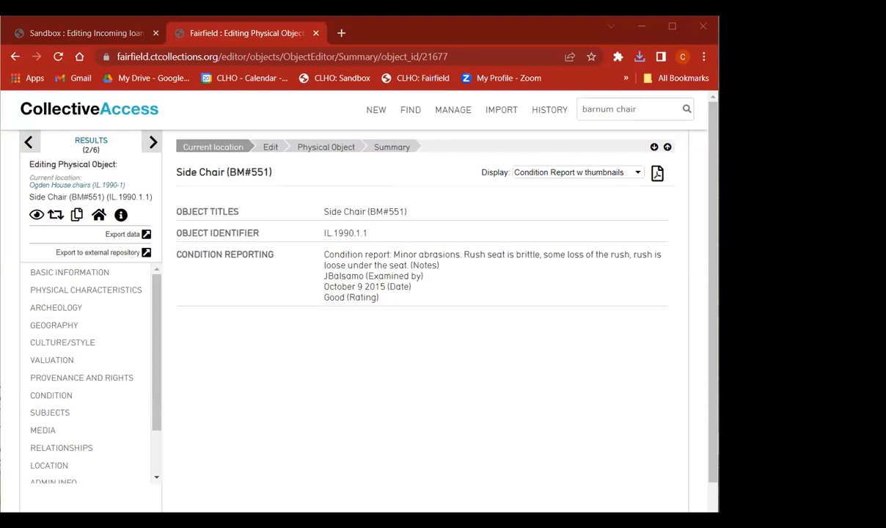
Return to the side chair's record in the browser and open its Ogden House chairs incoming loan.
{"action": "left_click", "coordinate": [75, 272]}
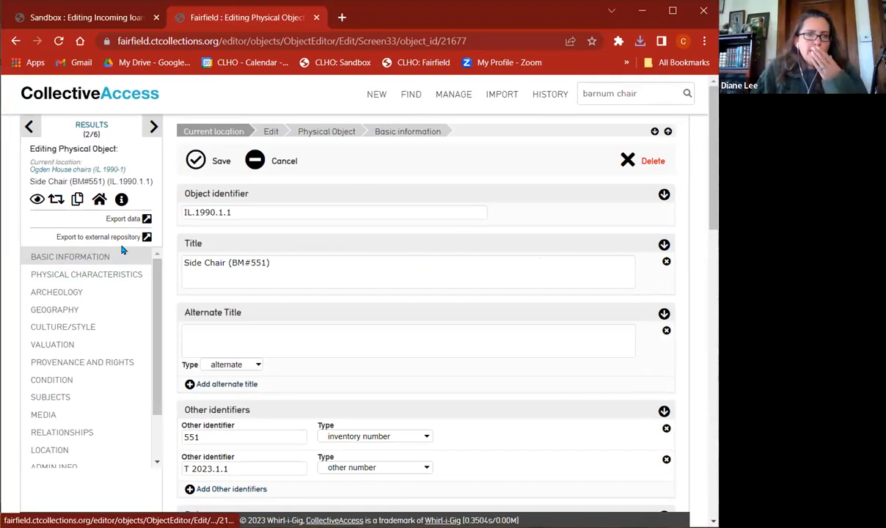
{"action": "left_click", "coordinate": [87, 170]}
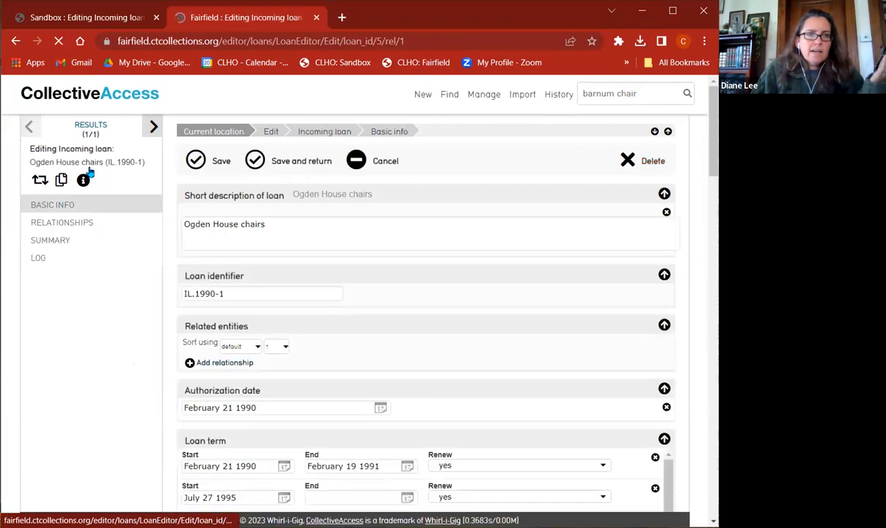
In the Sandbox's Painting of Cat loan, start creating a related object titled "Cat and Kittens Stuffies".
{"action": "left_click", "coordinate": [39, 15]}
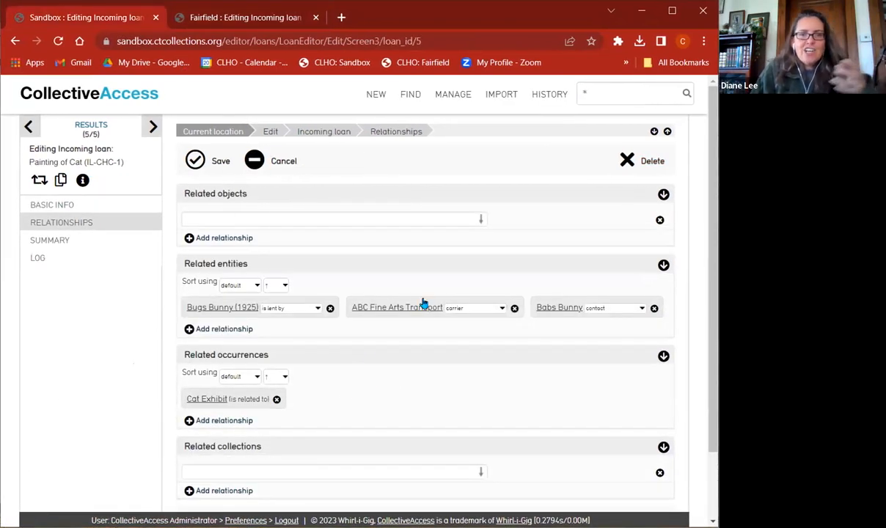
{"action": "left_click", "coordinate": [221, 217]}
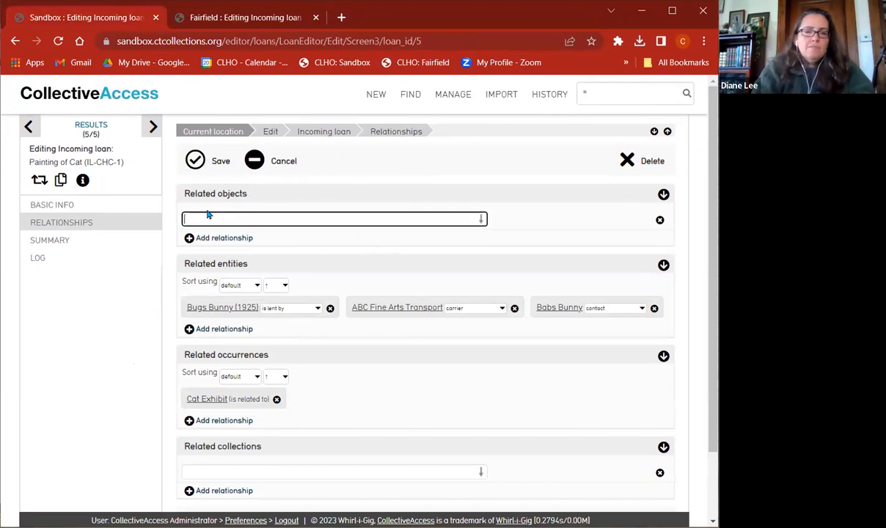
{"action": "key", "text": "BackSpace"}
{"action": "key", "text": "BackSpace"}
{"action": "key", "text": "BackSpace"}
{"action": "key", "text": "BackSpace"}
{"action": "type", "text": "Cat and Kittens Stuffies"}
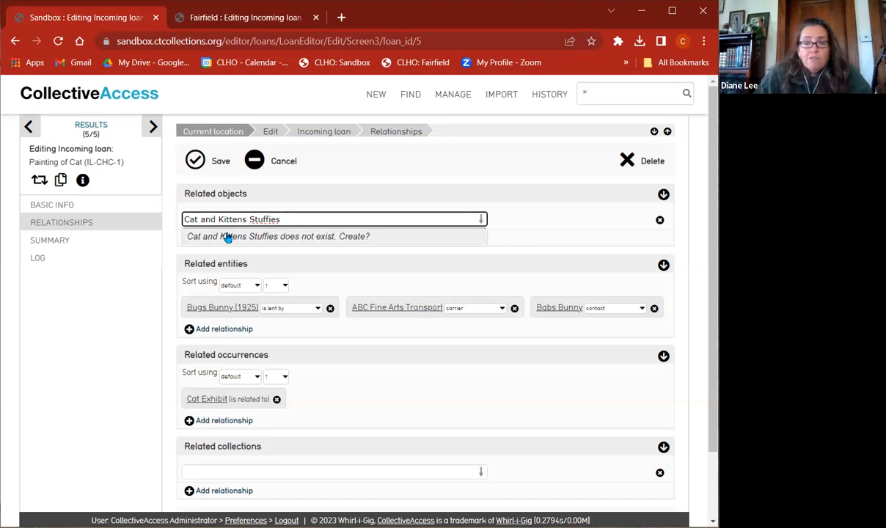
{"action": "left_click", "coordinate": [228, 237]}
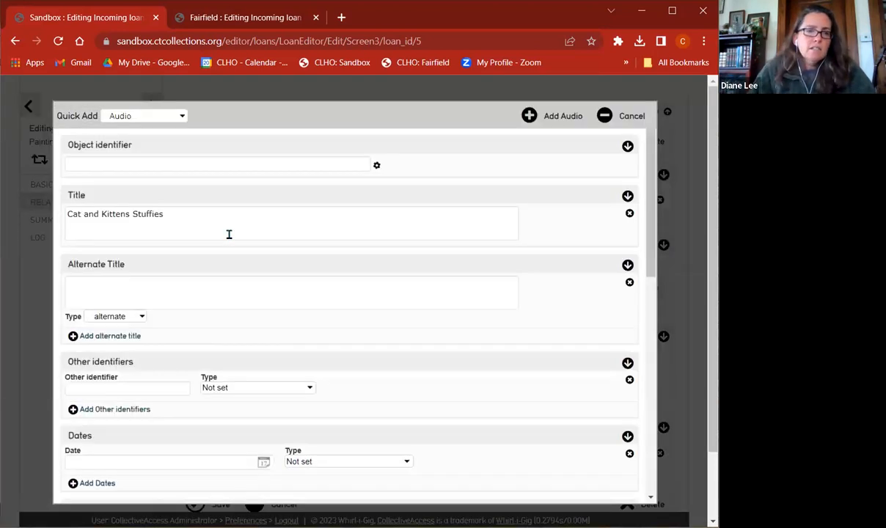
Enter IL.2023 as the new object's identifier.
{"action": "left_click", "coordinate": [228, 164]}
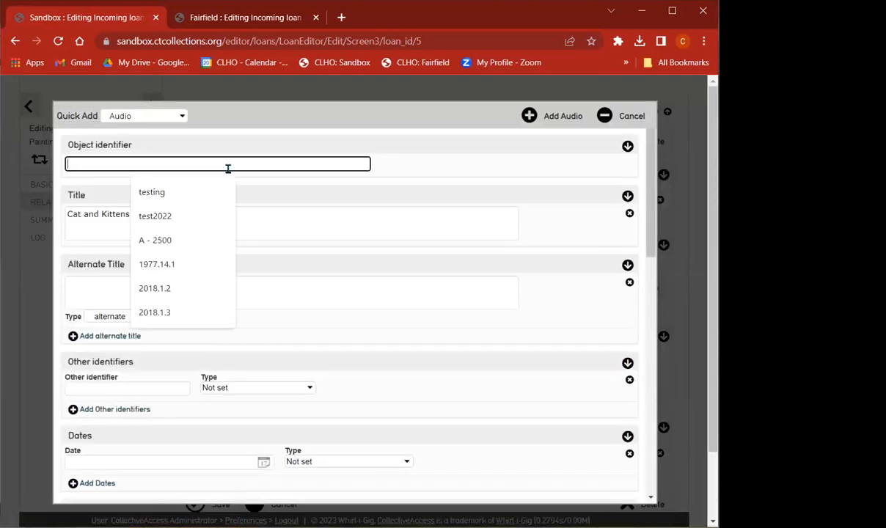
{"action": "type", "text": "IL.2023"}
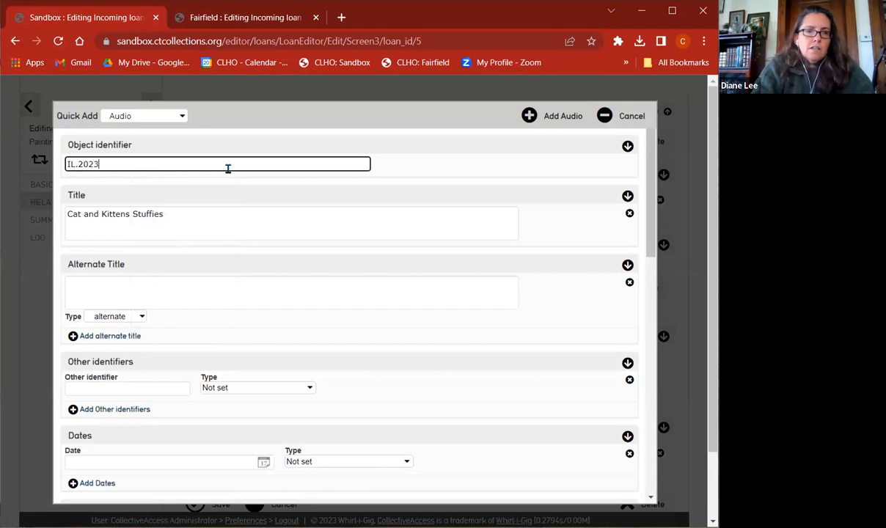
{"action": "left_click", "coordinate": [231, 220]}
{"action": "left_click", "coordinate": [233, 297]}
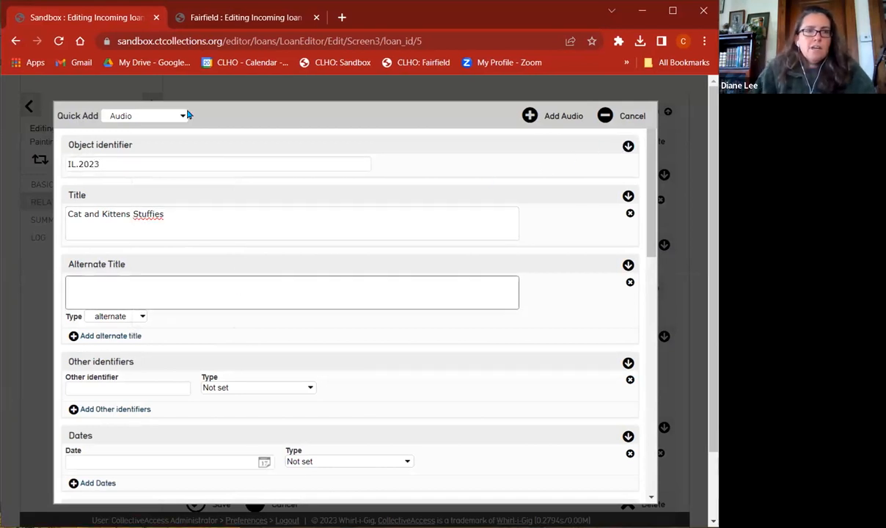
Set the new object's type to Physical Object, add it to the loan's related objects and save the loan.
{"action": "left_click", "coordinate": [165, 116]}
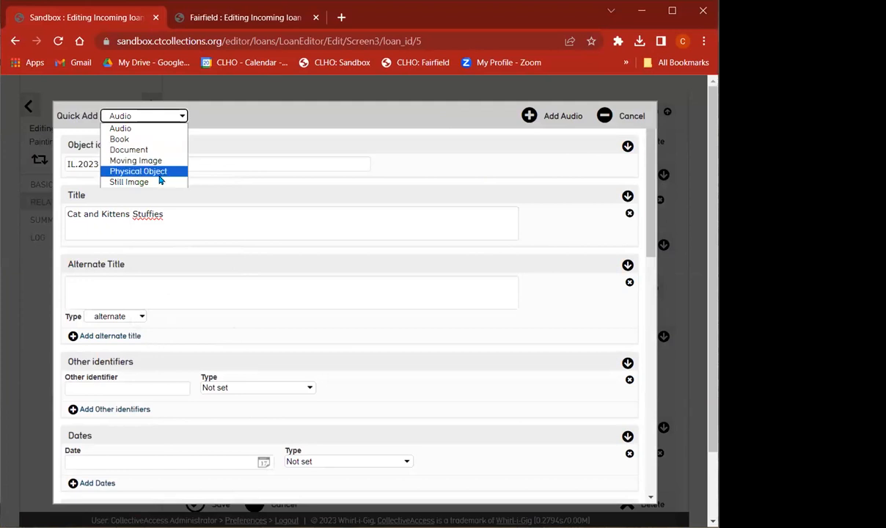
{"action": "left_click", "coordinate": [159, 173]}
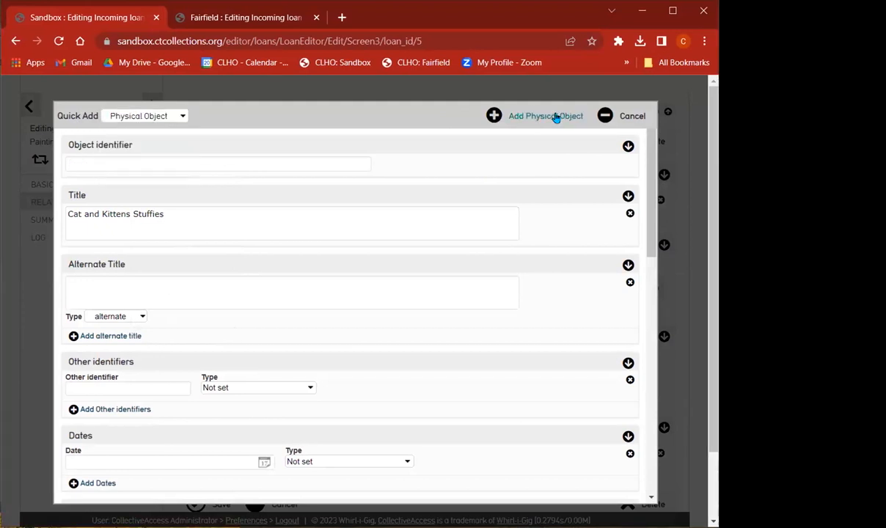
{"action": "left_click", "coordinate": [560, 116]}
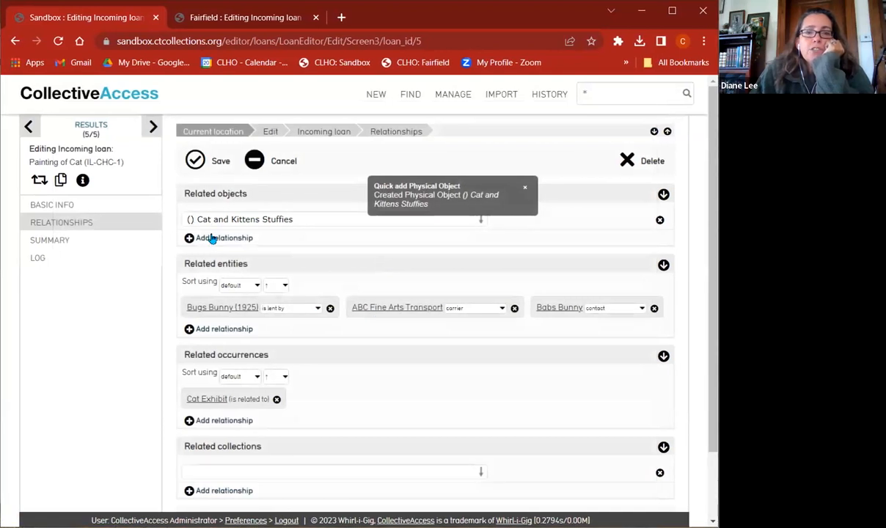
{"action": "left_click", "coordinate": [196, 162]}
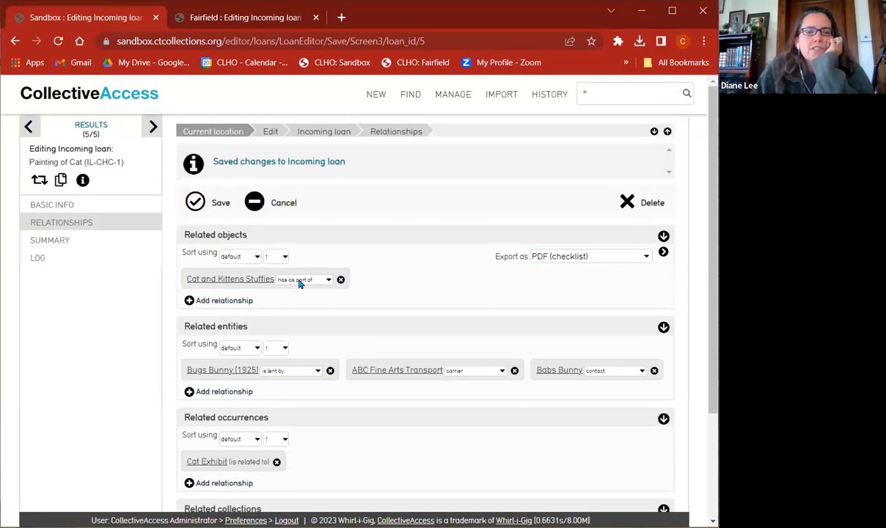
Open the Cat and Kittens Stuffies object and examine the collection source choices in its admin information.
{"action": "left_click", "coordinate": [225, 281]}
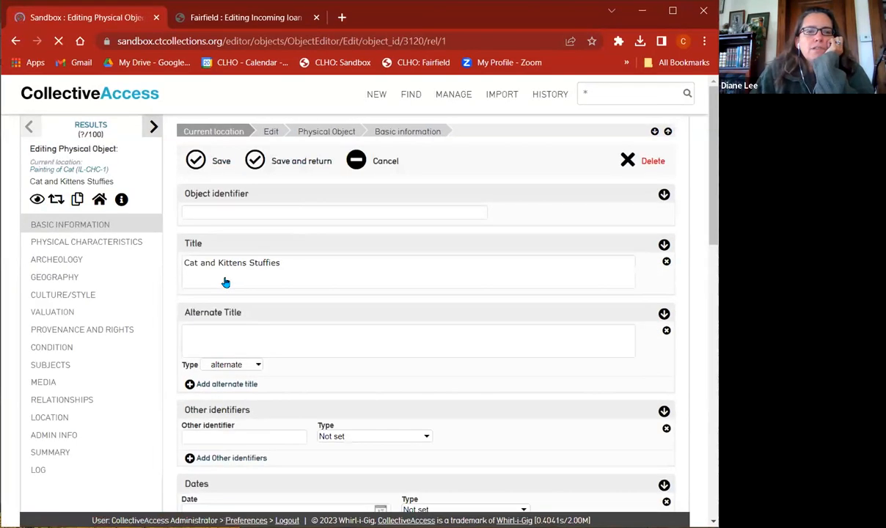
{"action": "left_click", "coordinate": [54, 436]}
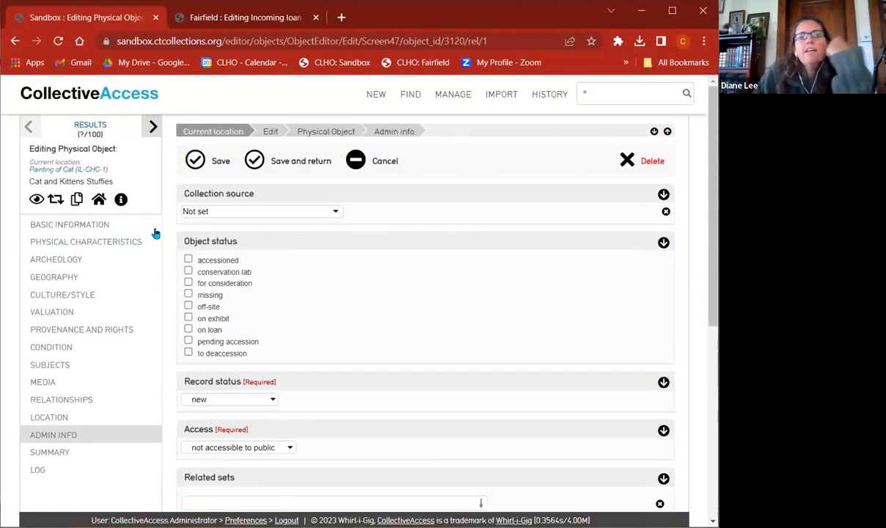
{"action": "left_click", "coordinate": [236, 214]}
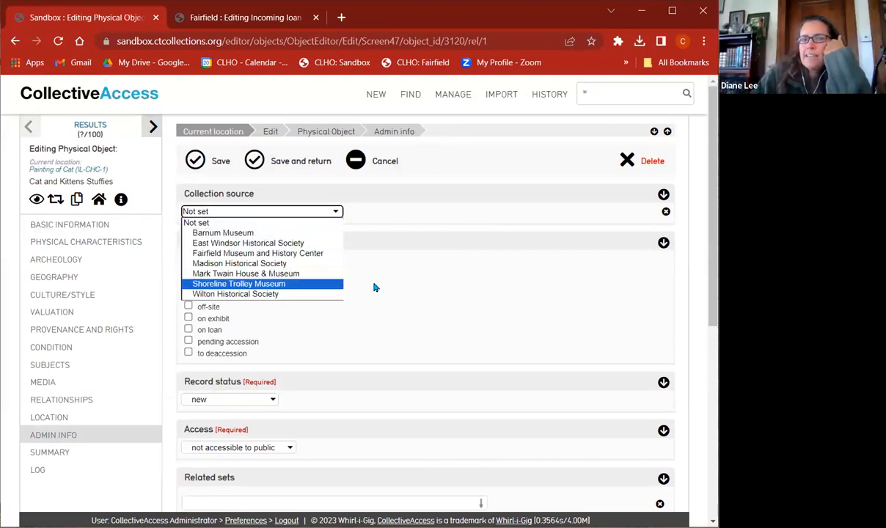
{"action": "left_click", "coordinate": [244, 225]}
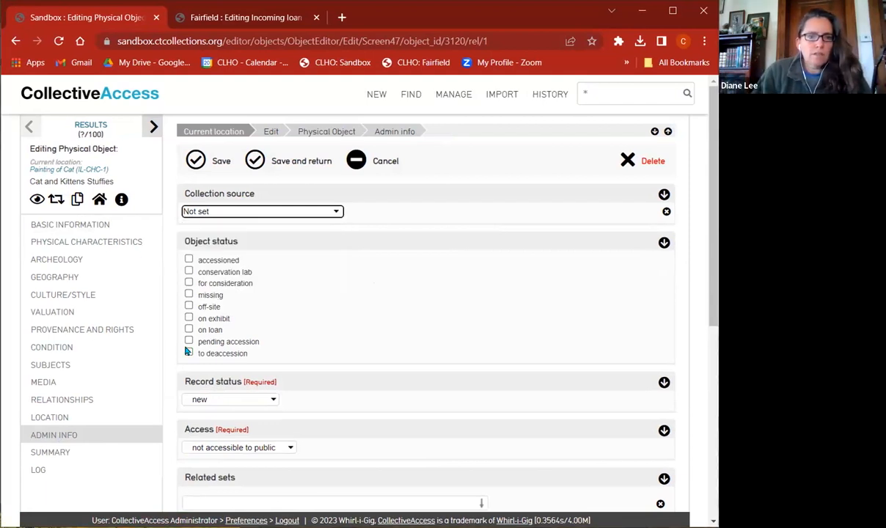
Return to the quick search results and collapse the Objects list.
{"action": "left_click", "coordinate": [91, 126]}
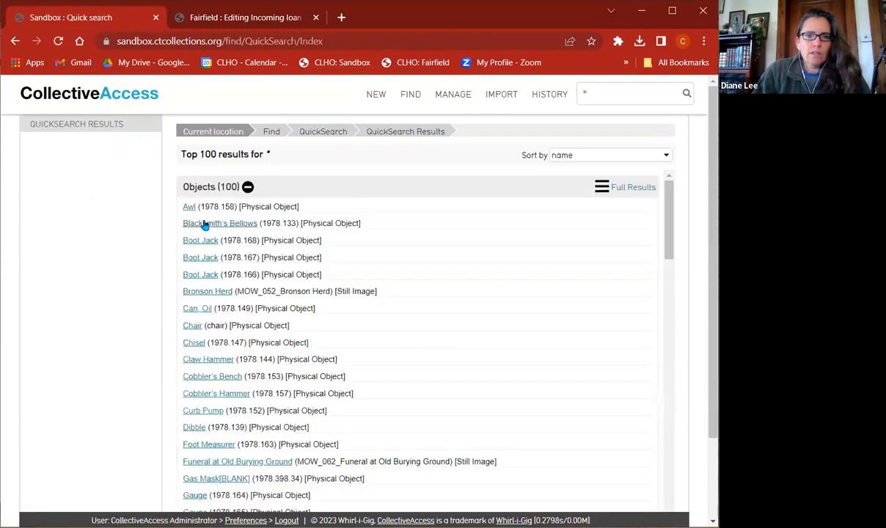
{"action": "left_click", "coordinate": [249, 187]}
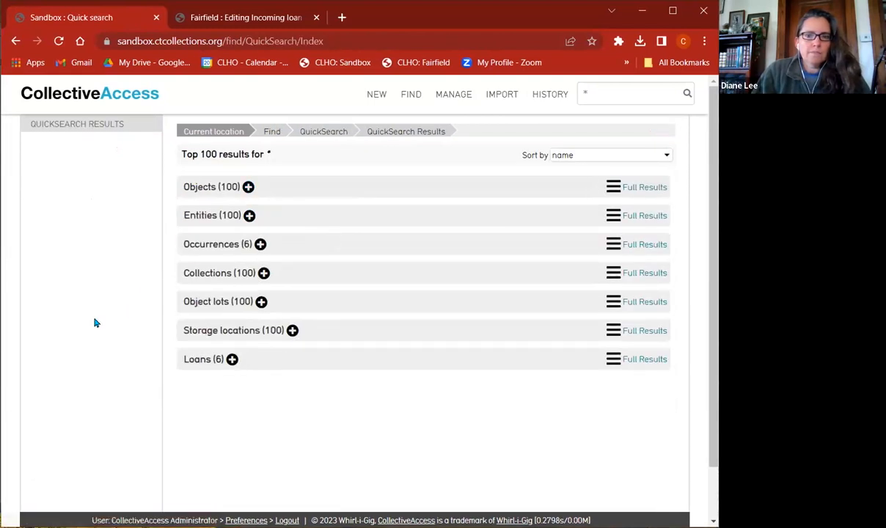